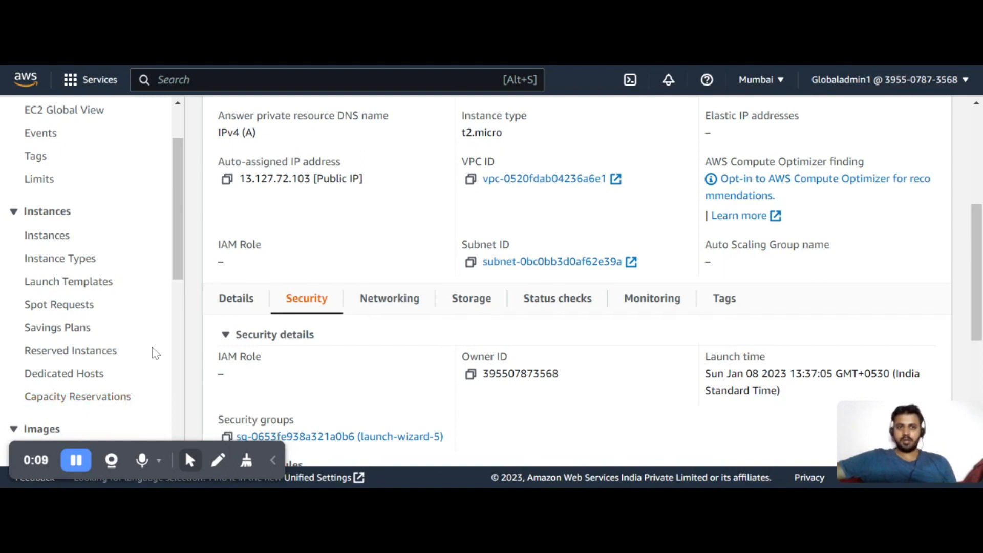
{"action": "left_click", "coordinate": [77, 469]}
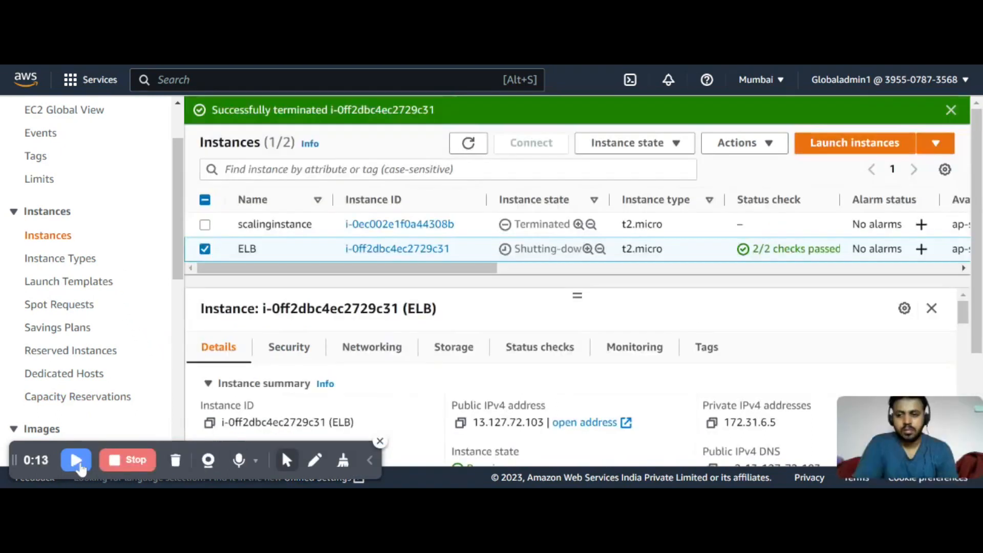
{"action": "left_click", "coordinate": [78, 468]}
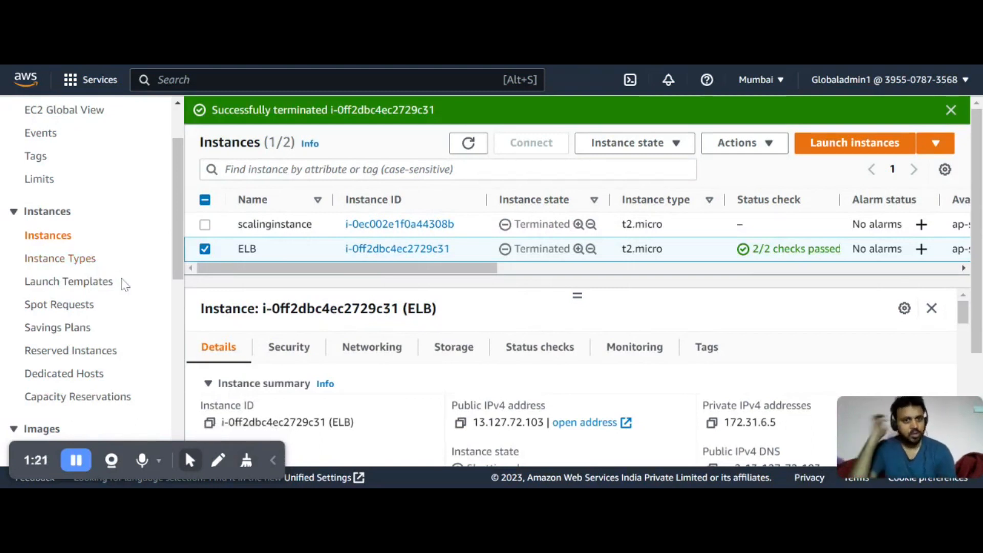
Open the EC2 service by searching the console for Ec2
{"action": "left_click", "coordinate": [223, 87]}
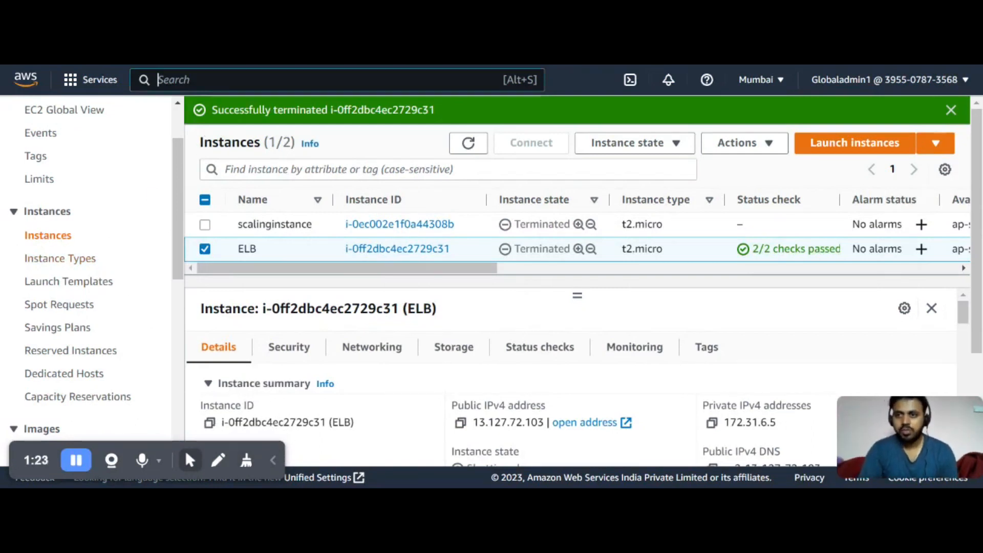
{"action": "type", "text": "Ec2"}
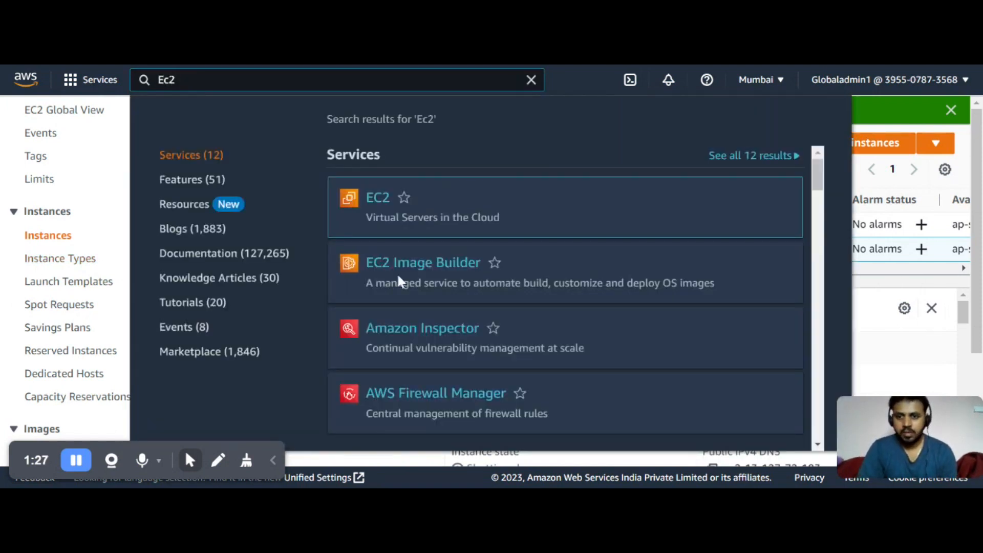
{"action": "key", "text": "Return"}
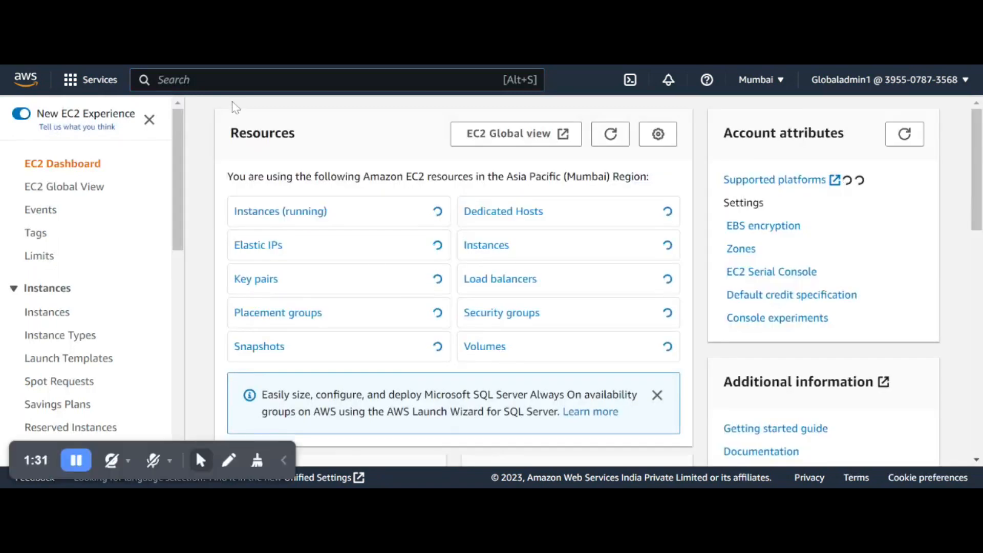
Review the EC2 dashboard's resource counts and launch instance section for the Mumbai region
{"action": "scroll", "coordinate": [430, 259], "scroll_direction": "down", "scroll_amount": 5}
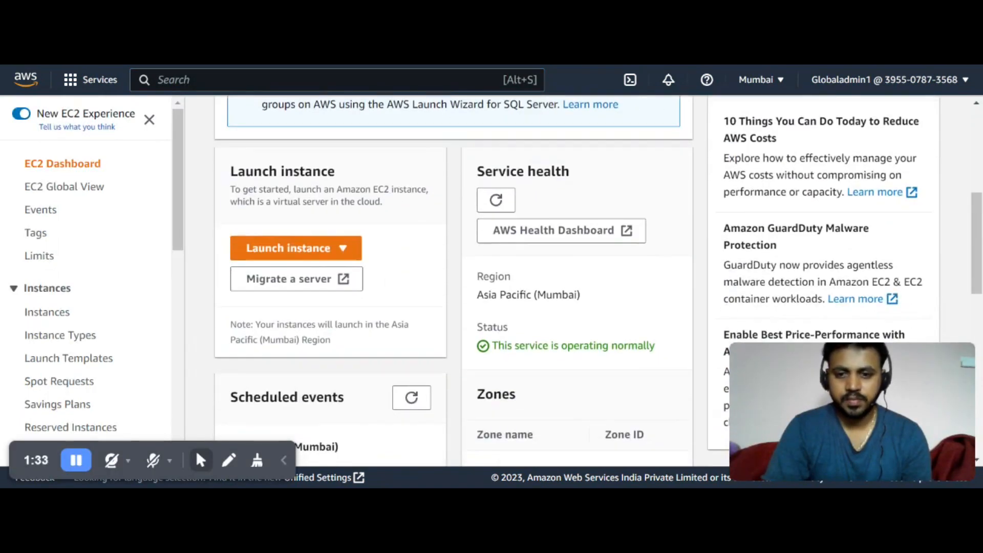
{"action": "mouse_move", "coordinate": [840, 433]}
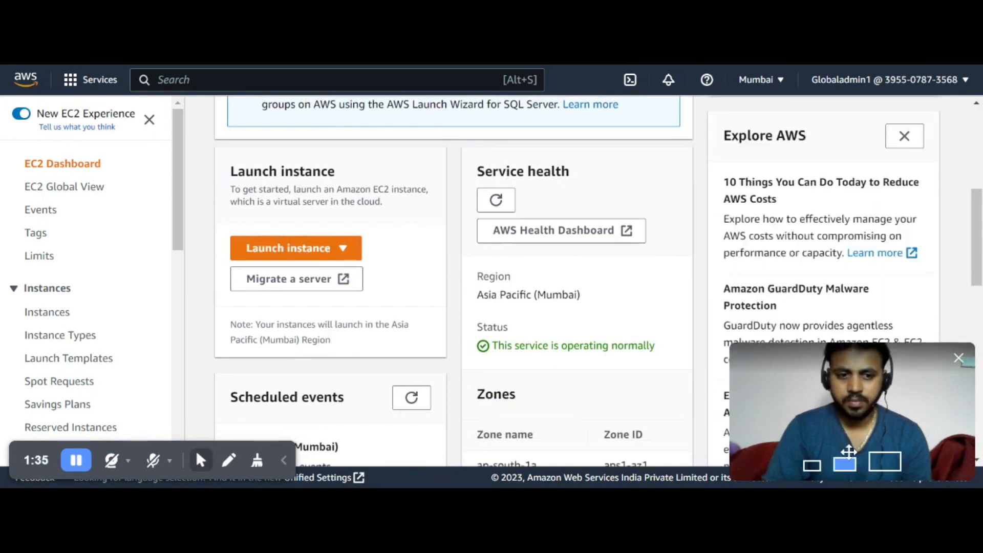
{"action": "left_click", "coordinate": [813, 465]}
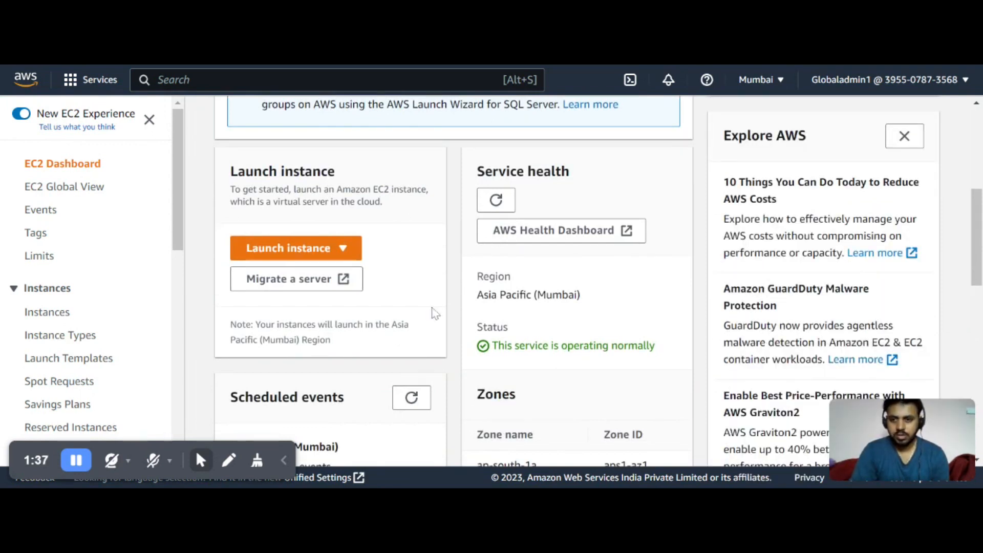
{"action": "scroll", "coordinate": [448, 305], "scroll_direction": "down", "scroll_amount": 2}
{"action": "scroll", "coordinate": [446, 306], "scroll_direction": "up", "scroll_amount": 2}
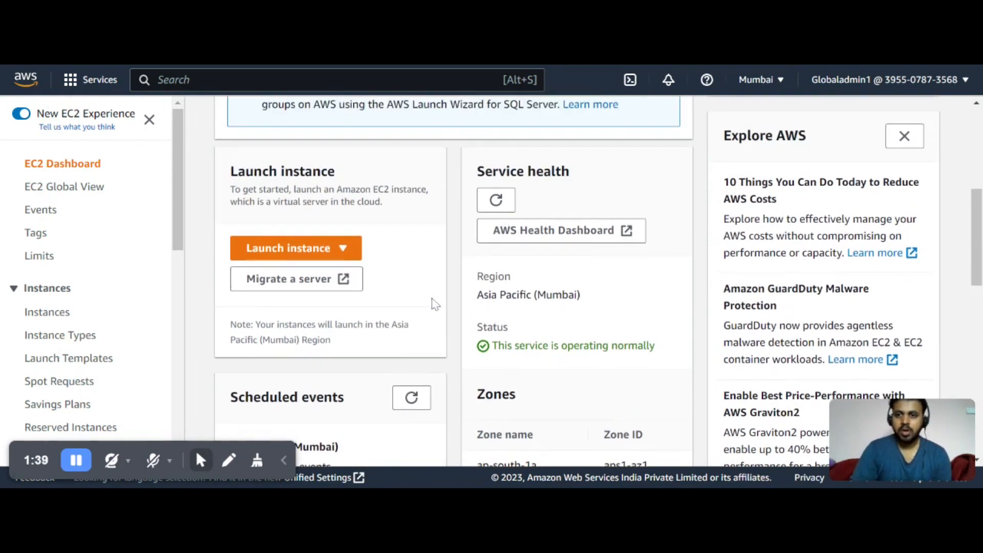
{"action": "scroll", "coordinate": [417, 306], "scroll_direction": "up", "scroll_amount": 6}
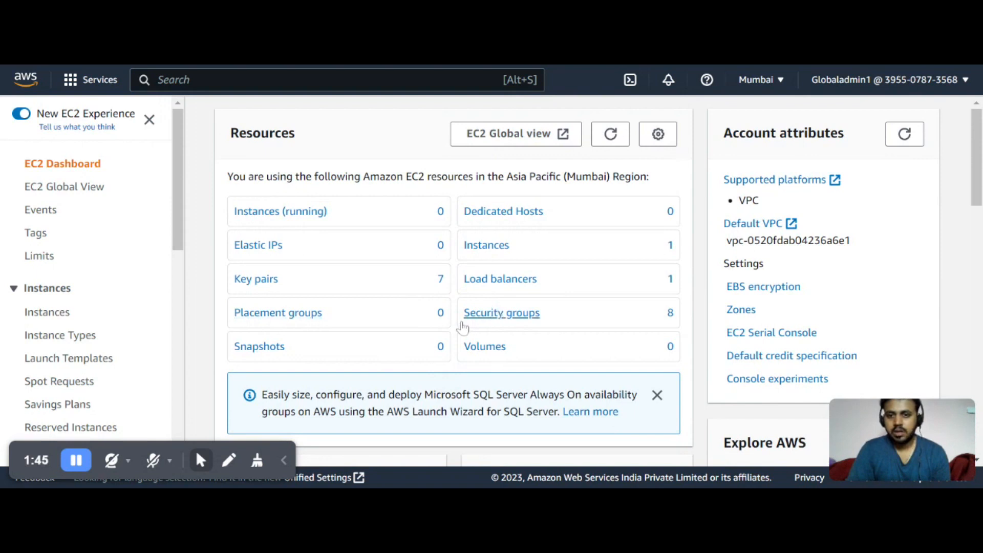
{"action": "scroll", "coordinate": [355, 272], "scroll_direction": "down", "scroll_amount": 3}
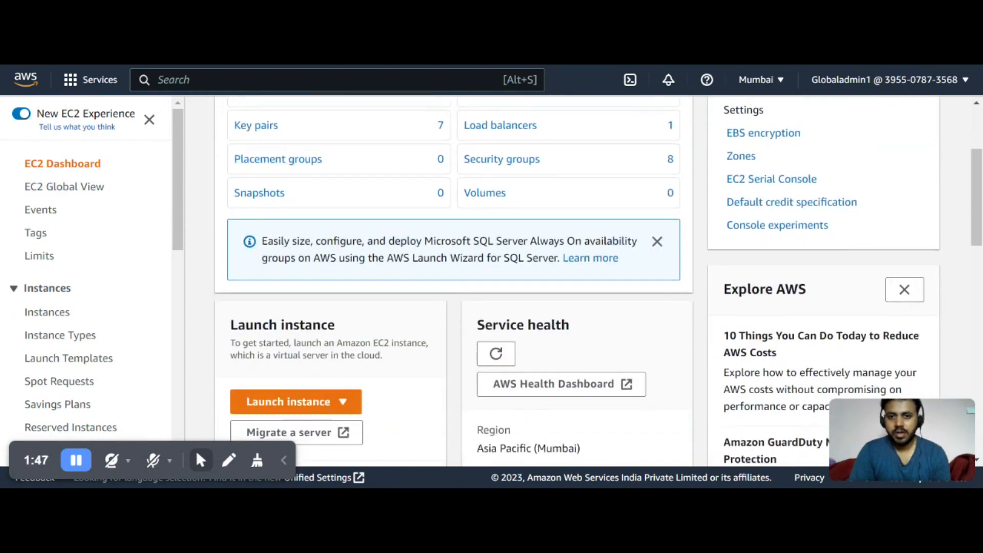
{"action": "scroll", "coordinate": [512, 281], "scroll_direction": "up", "scroll_amount": 3}
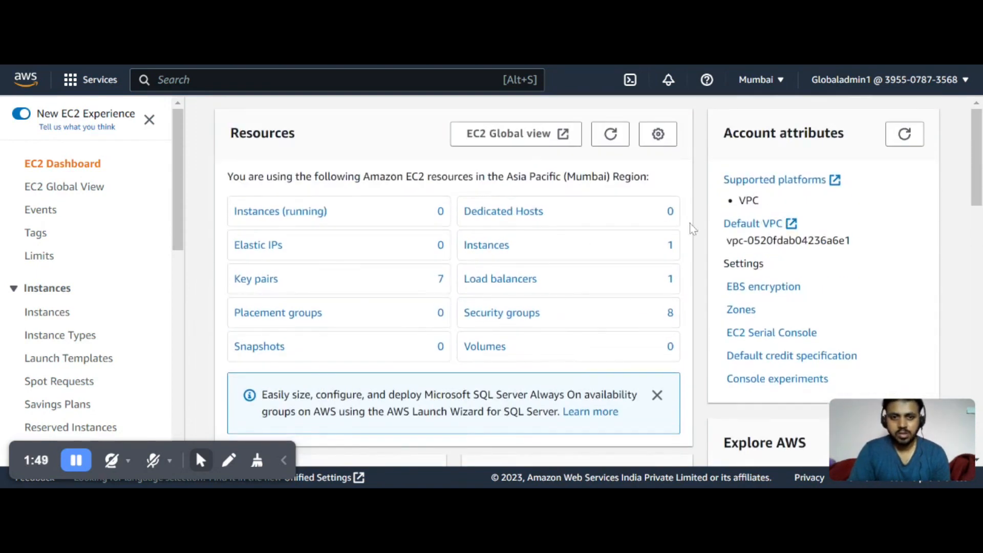
{"action": "scroll", "coordinate": [582, 316], "scroll_direction": "down", "scroll_amount": 2}
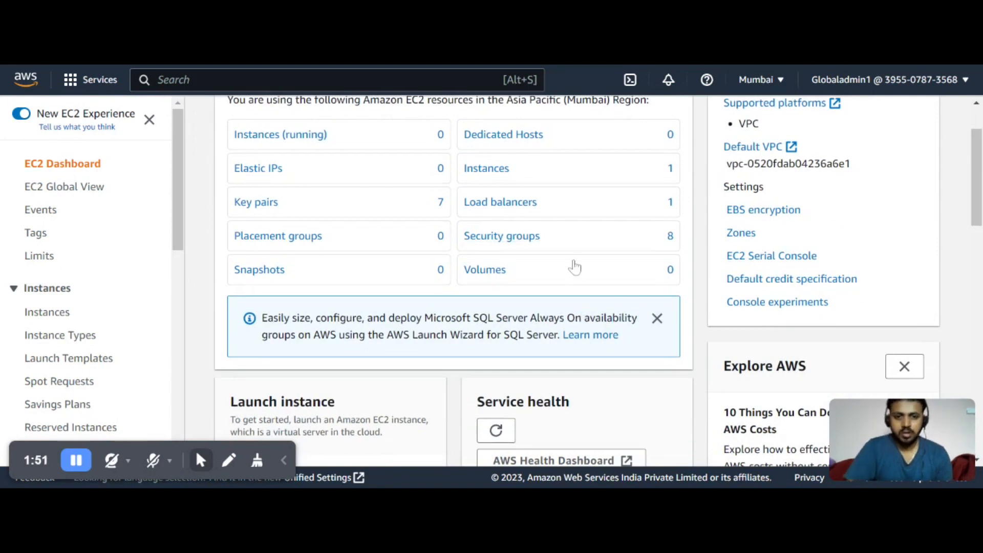
{"action": "scroll", "coordinate": [436, 310], "scroll_direction": "down", "scroll_amount": 4}
{"action": "scroll", "coordinate": [451, 292], "scroll_direction": "up", "scroll_amount": 6}
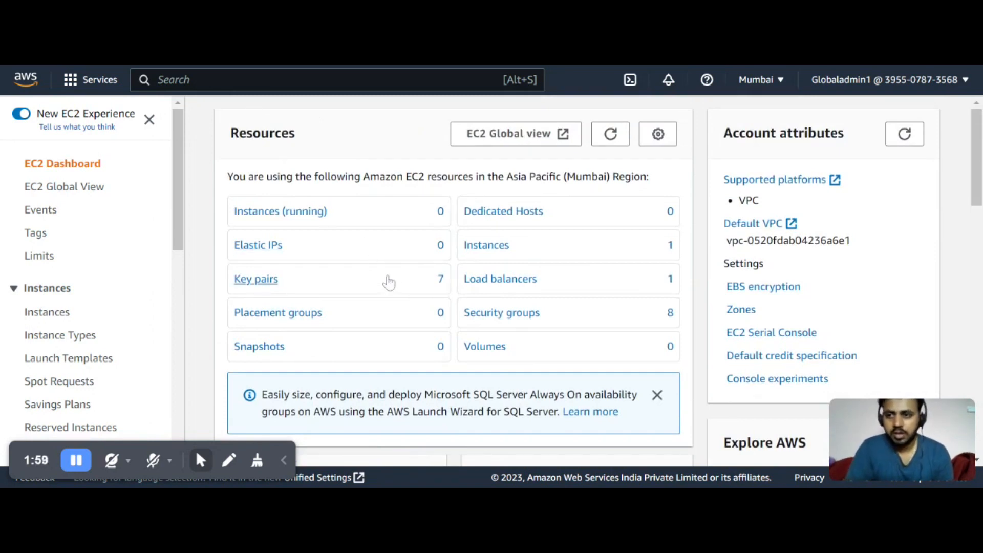
{"action": "scroll", "coordinate": [395, 290], "scroll_direction": "down", "scroll_amount": 5}
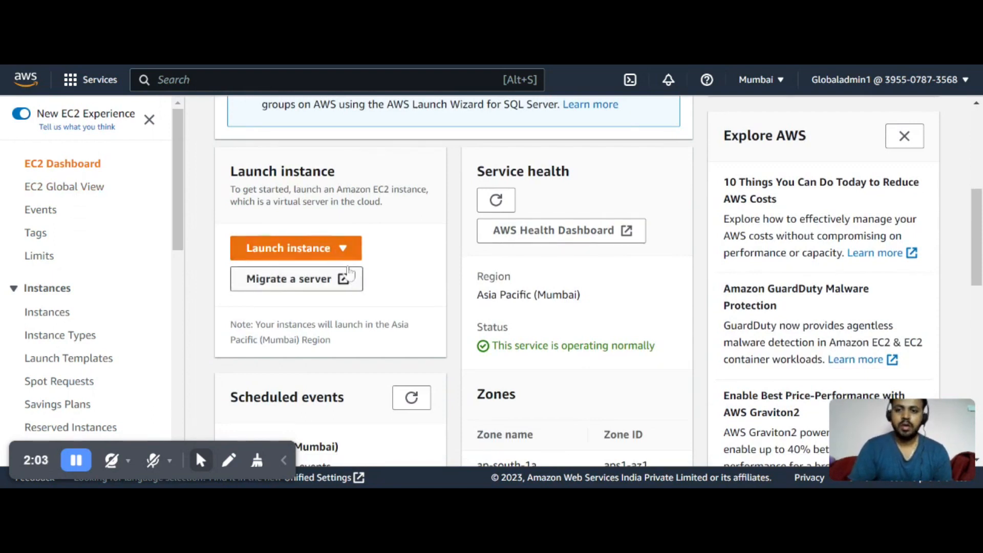
Start launching a new EC2 instance and name it ELBINST1
{"action": "left_click", "coordinate": [334, 250]}
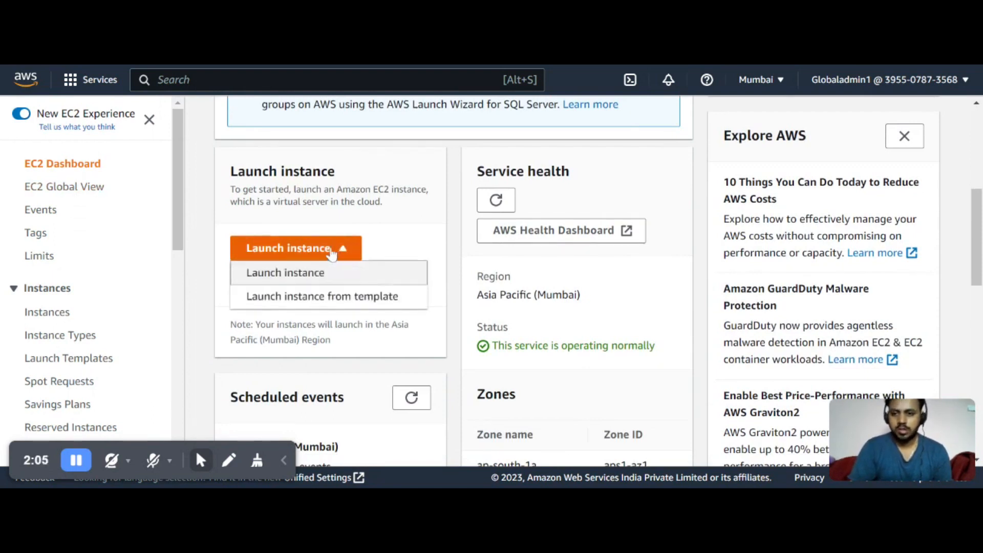
{"action": "left_click", "coordinate": [315, 278]}
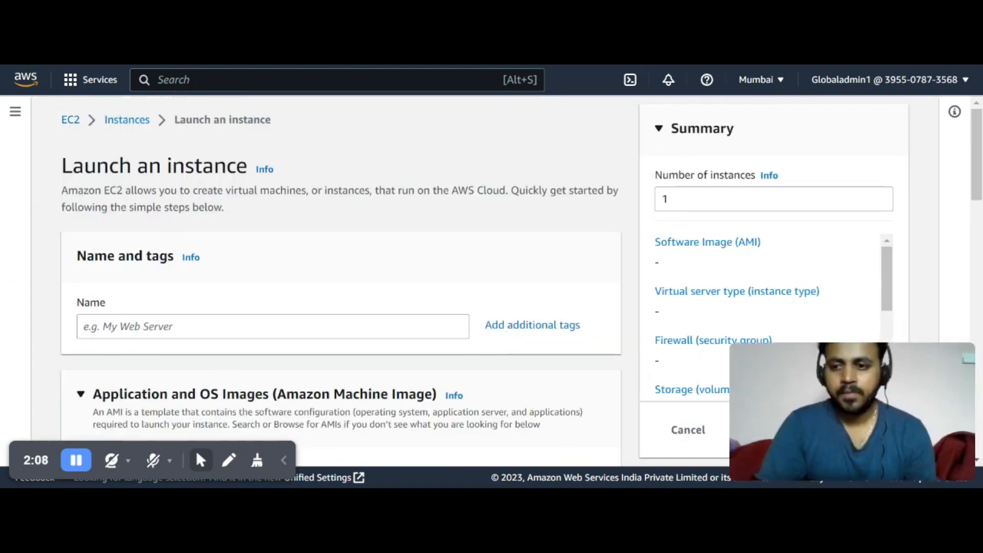
{"action": "mouse_move", "coordinate": [812, 452]}
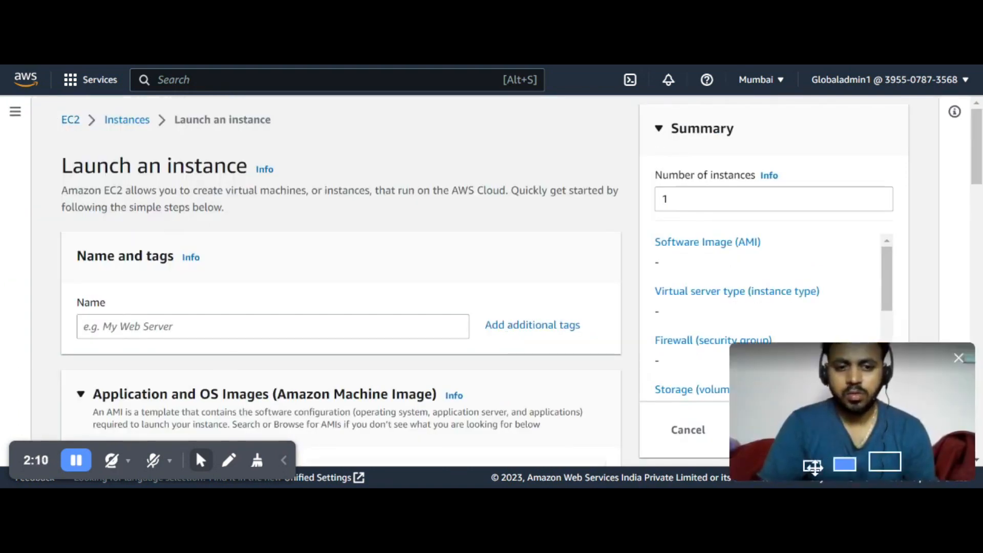
{"action": "left_click", "coordinate": [814, 465]}
{"action": "left_click_drag", "start_coordinate": [785, 361], "coordinate": [851, 400]}
{"action": "left_click", "coordinate": [215, 327]}
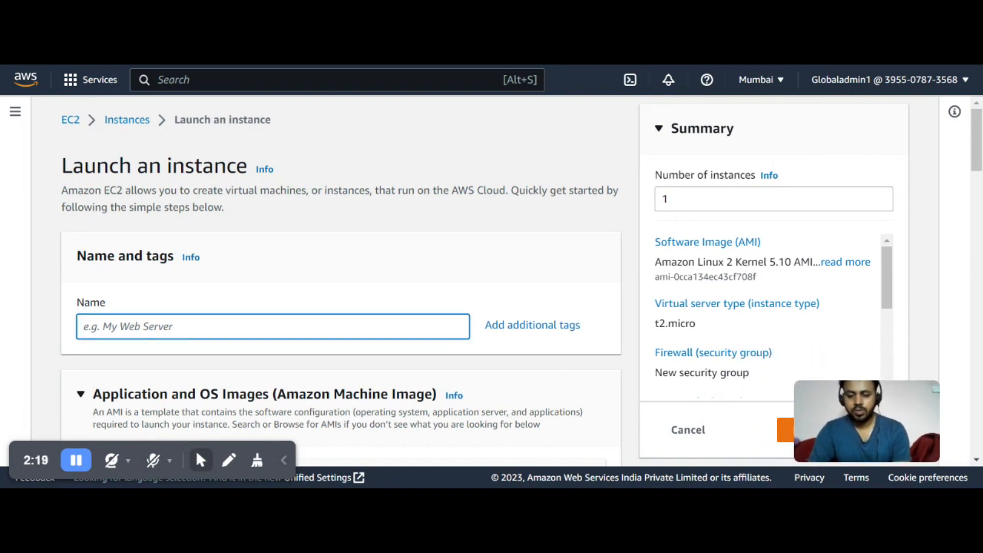
{"action": "type", "text": "ELBINST1"}
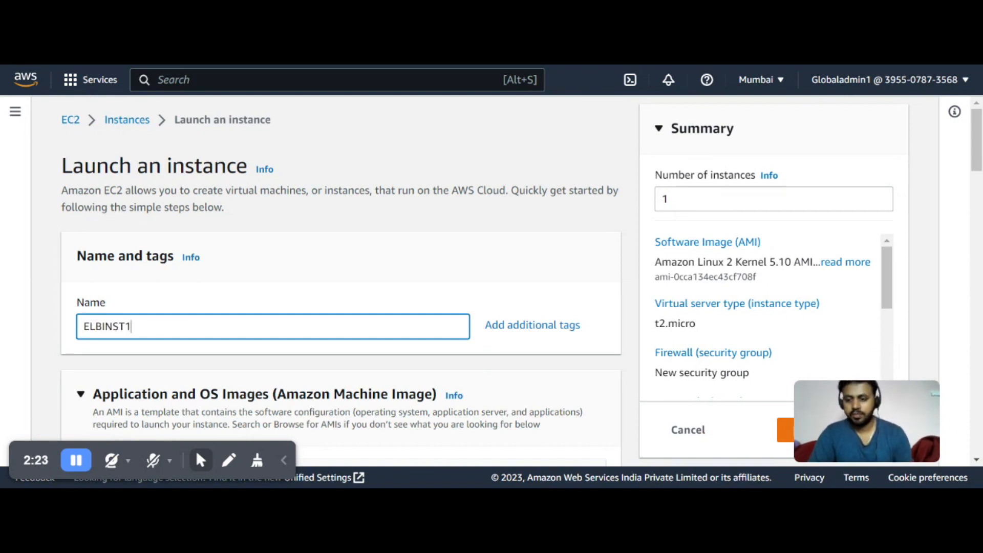
Review the default Amazon Linux 2 AMI, architecture and instance type settings
{"action": "scroll", "coordinate": [219, 337], "scroll_direction": "down", "scroll_amount": 5}
{"action": "scroll", "coordinate": [218, 337], "scroll_direction": "down", "scroll_amount": 2}
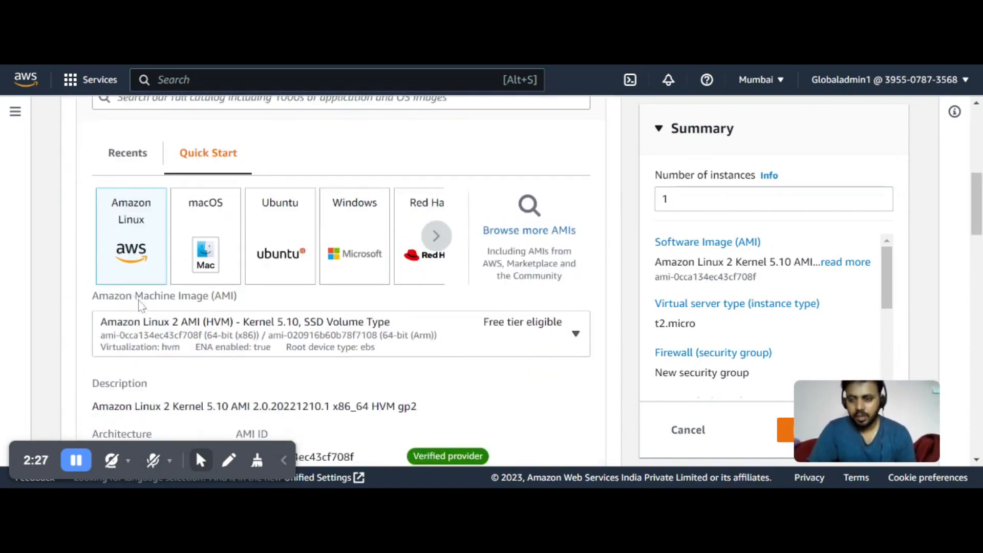
{"action": "scroll", "coordinate": [135, 295], "scroll_direction": "up", "scroll_amount": 1}
{"action": "scroll", "coordinate": [138, 303], "scroll_direction": "down", "scroll_amount": 1}
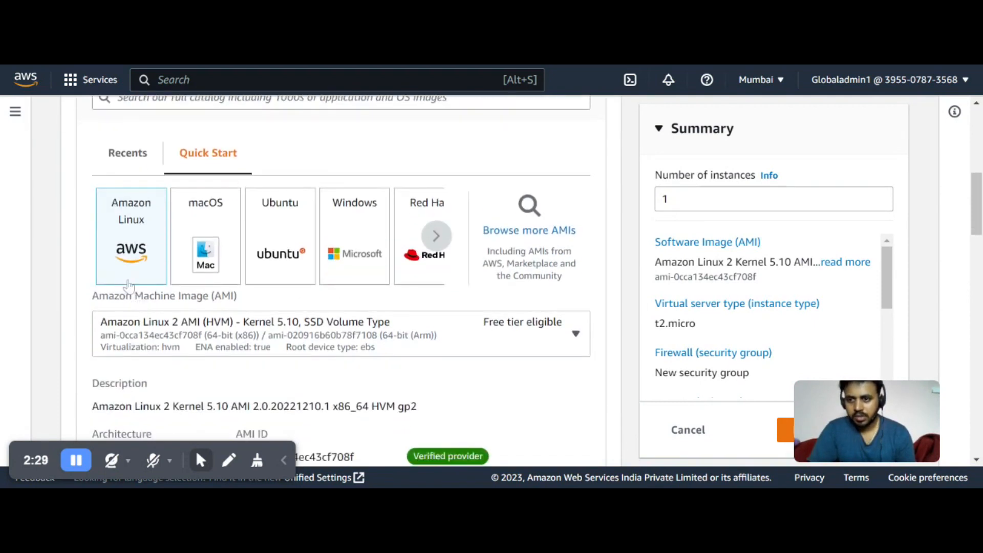
{"action": "scroll", "coordinate": [138, 303], "scroll_direction": "down", "scroll_amount": 2}
{"action": "scroll", "coordinate": [134, 211], "scroll_direction": "up", "scroll_amount": 3}
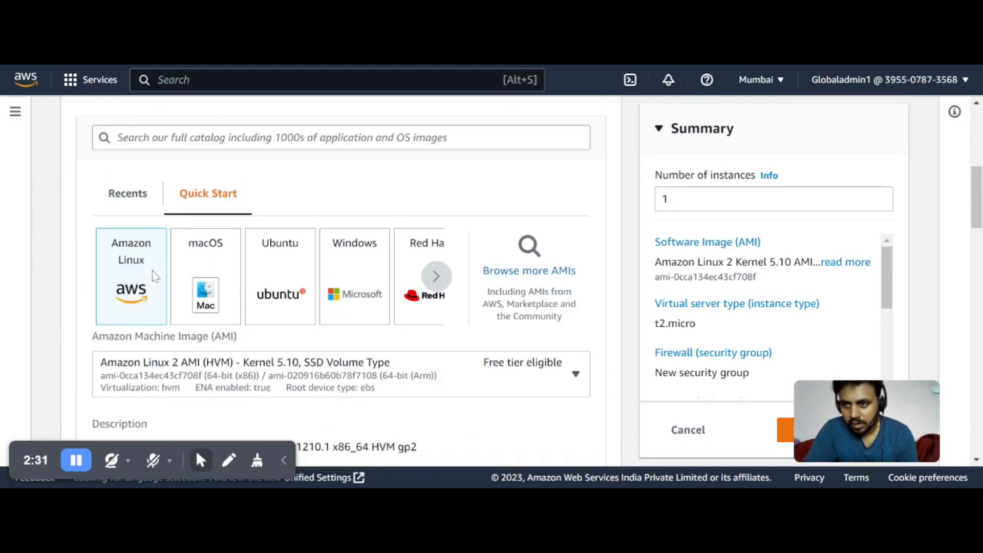
{"action": "scroll", "coordinate": [159, 287], "scroll_direction": "down", "scroll_amount": 6}
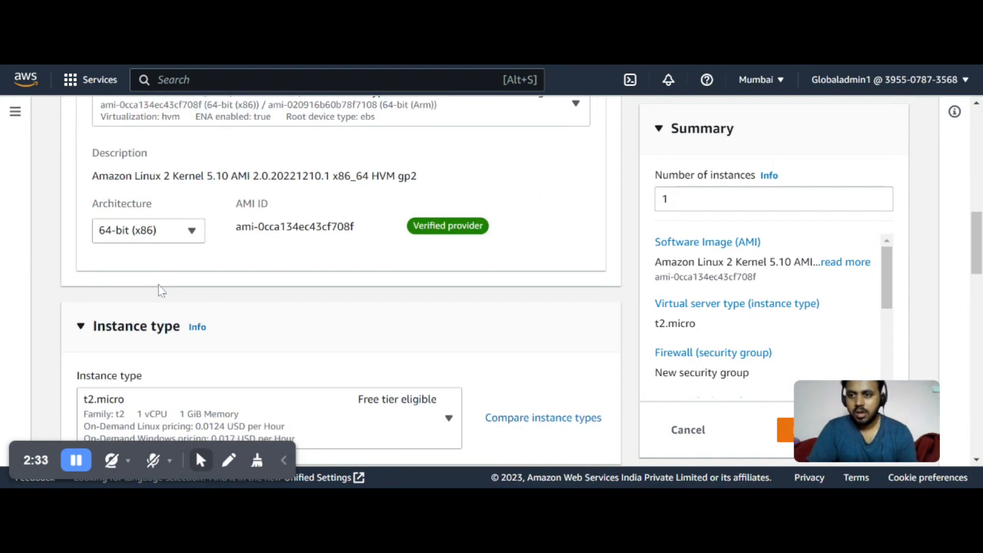
{"action": "scroll", "coordinate": [222, 311], "scroll_direction": "down", "scroll_amount": 1}
{"action": "scroll", "coordinate": [222, 311], "scroll_direction": "down", "scroll_amount": 1}
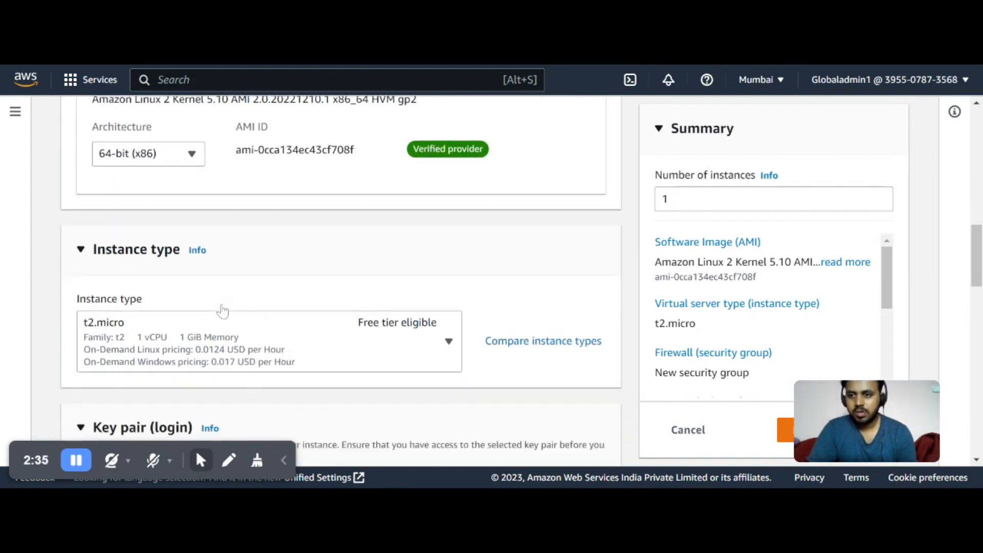
{"action": "scroll", "coordinate": [318, 309], "scroll_direction": "down", "scroll_amount": 1}
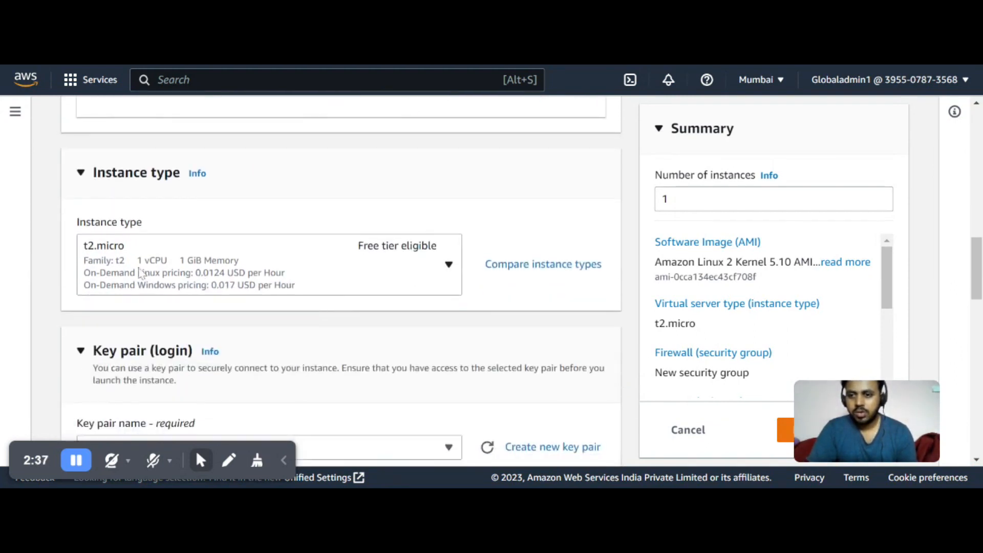
Browse the instance type list and select t2.micro
{"action": "left_click", "coordinate": [448, 264]}
{"action": "scroll", "coordinate": [377, 356], "scroll_direction": "down", "scroll_amount": 1}
{"action": "scroll", "coordinate": [376, 359], "scroll_direction": "up", "scroll_amount": 1}
{"action": "scroll", "coordinate": [375, 358], "scroll_direction": "down", "scroll_amount": 1}
{"action": "scroll", "coordinate": [374, 361], "scroll_direction": "up", "scroll_amount": 1}
{"action": "scroll", "coordinate": [274, 394], "scroll_direction": "down", "scroll_amount": 1}
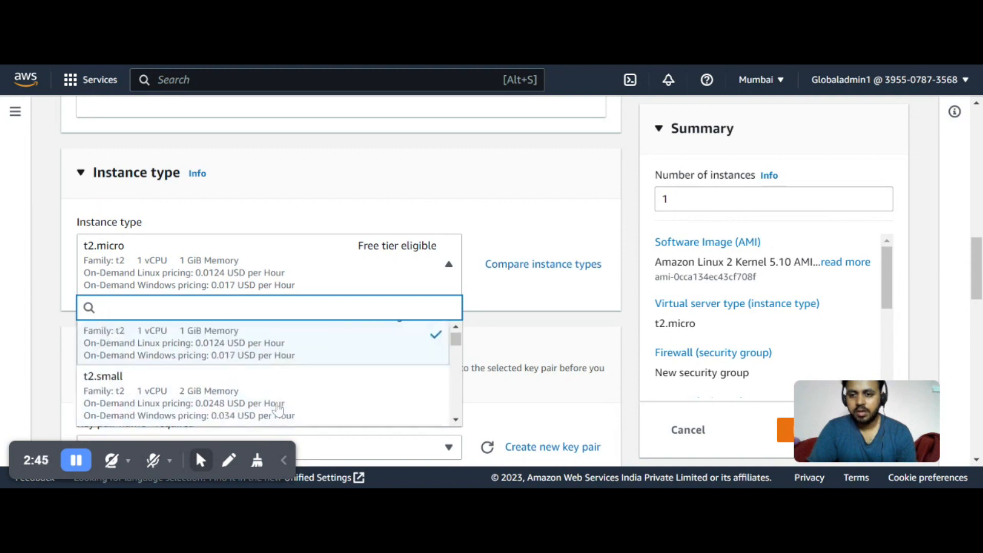
{"action": "scroll", "coordinate": [268, 377], "scroll_direction": "up", "scroll_amount": 1}
{"action": "scroll", "coordinate": [268, 377], "scroll_direction": "down", "scroll_amount": 1}
{"action": "scroll", "coordinate": [261, 358], "scroll_direction": "up", "scroll_amount": 1}
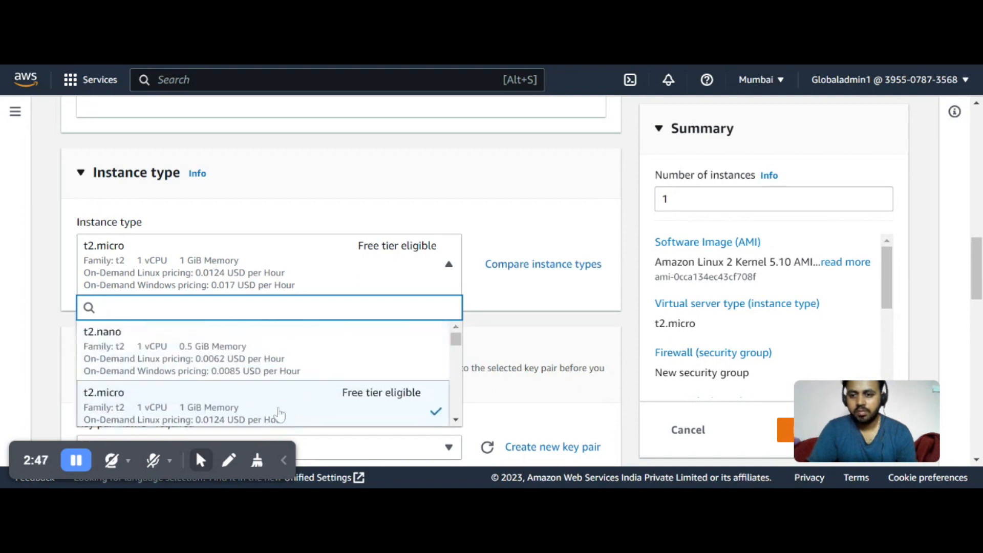
{"action": "left_click", "coordinate": [279, 405]}
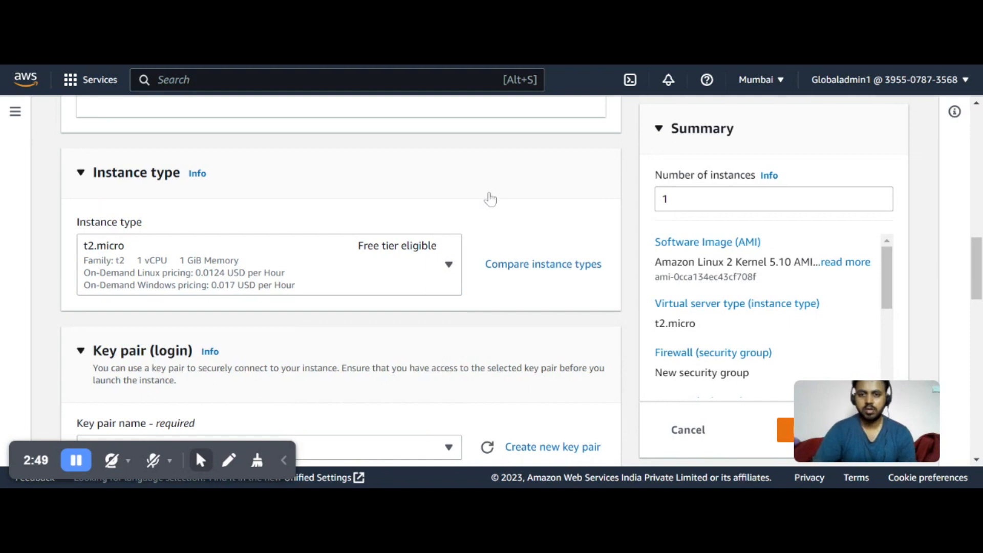
{"action": "scroll", "coordinate": [451, 234], "scroll_direction": "down", "scroll_amount": 3}
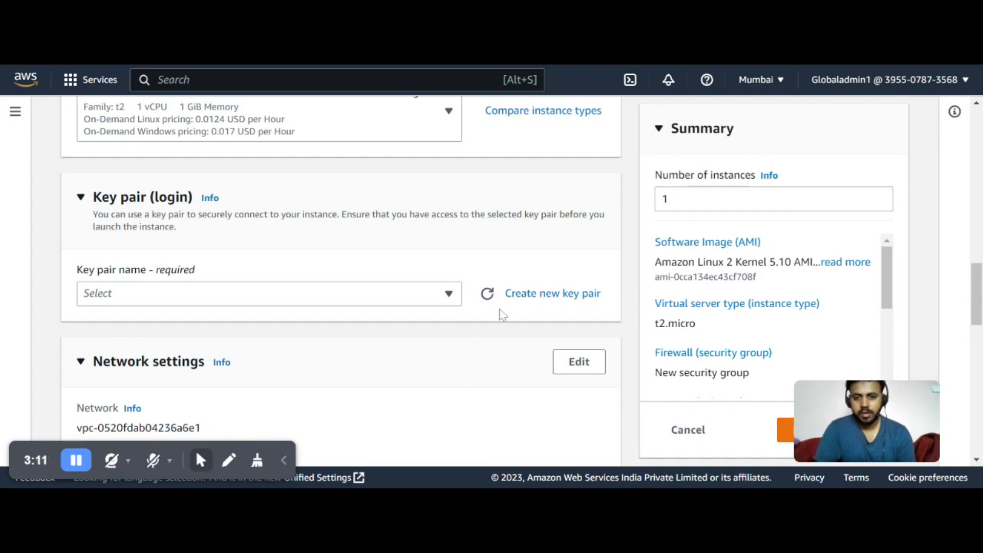
{"action": "left_click", "coordinate": [451, 303]}
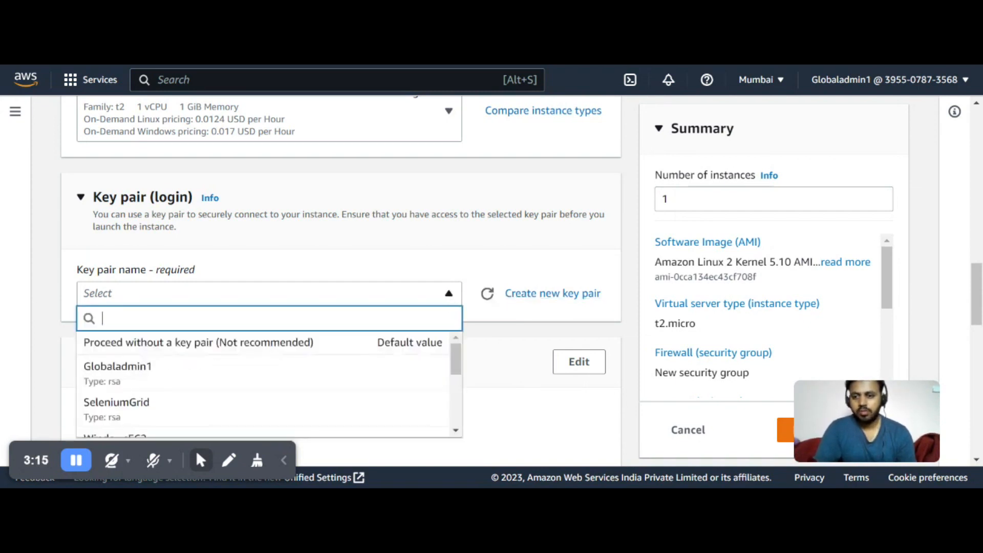
{"action": "left_click", "coordinate": [430, 249]}
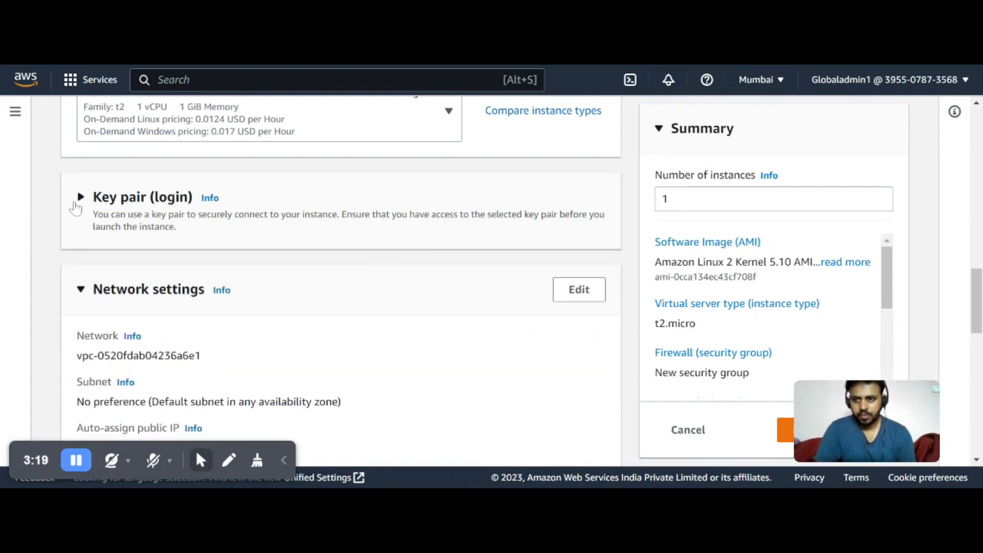
{"action": "left_click", "coordinate": [77, 204]}
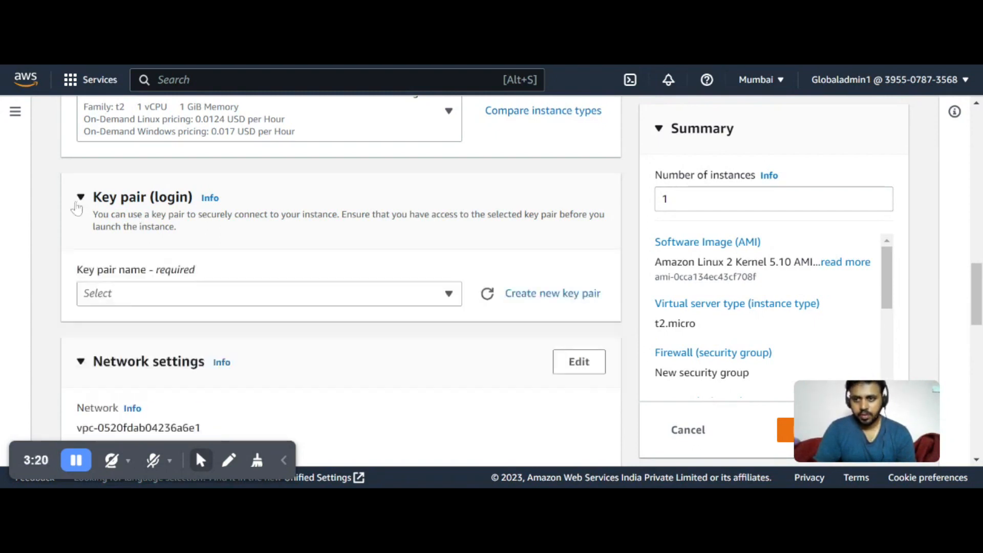
Create a new RSA key pair in .pem format named ELBInst1 for the instance
{"action": "left_click", "coordinate": [560, 298]}
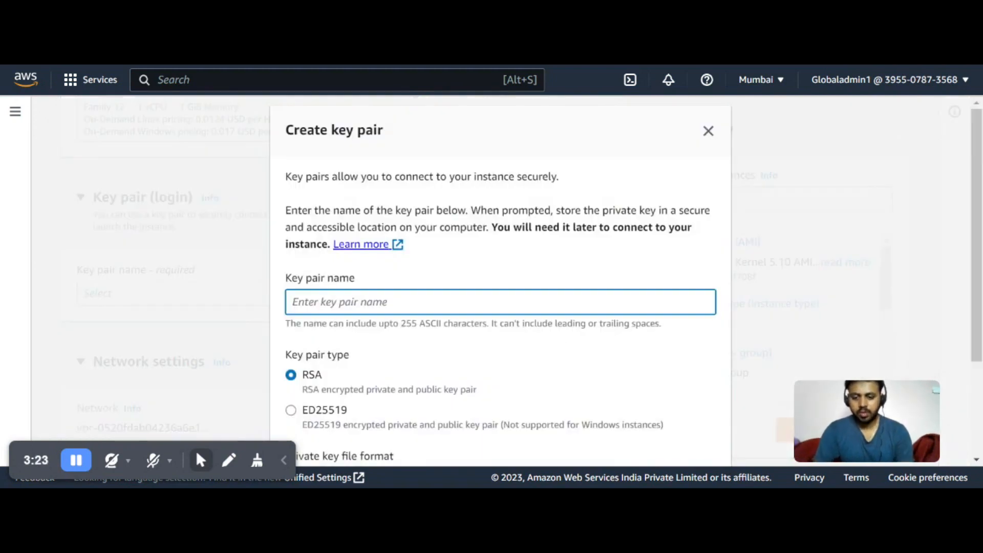
{"action": "type", "text": "ELBInst1"}
{"action": "scroll", "coordinate": [616, 430], "scroll_direction": "down", "scroll_amount": 1}
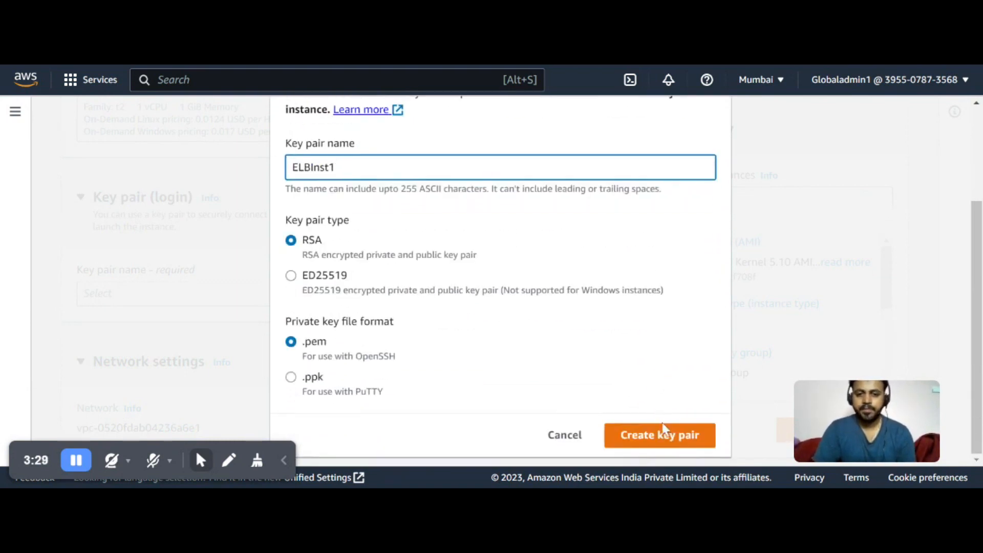
{"action": "left_click", "coordinate": [629, 442]}
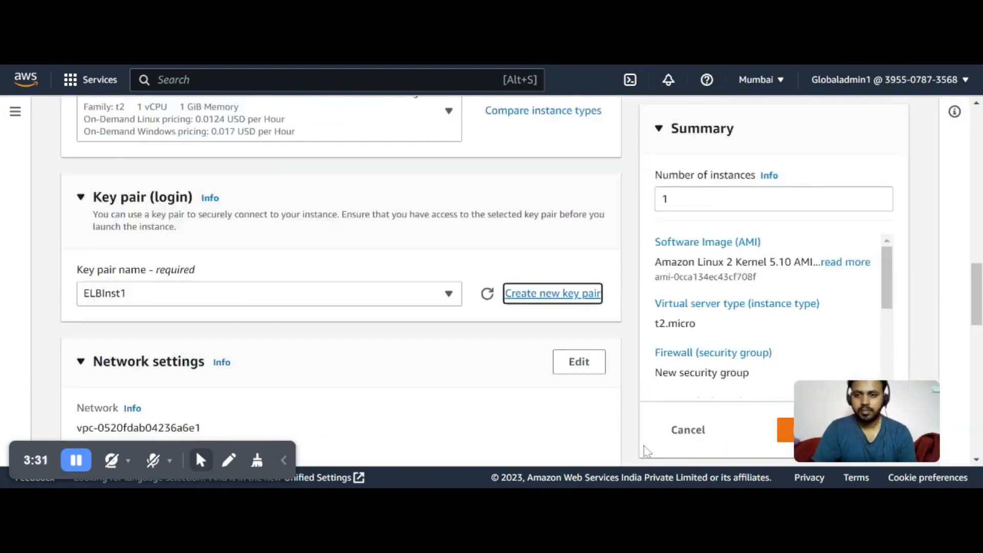
Allow HTTP traffic from the internet in the new security group's firewall rules
{"action": "scroll", "coordinate": [388, 284], "scroll_direction": "down", "scroll_amount": 3}
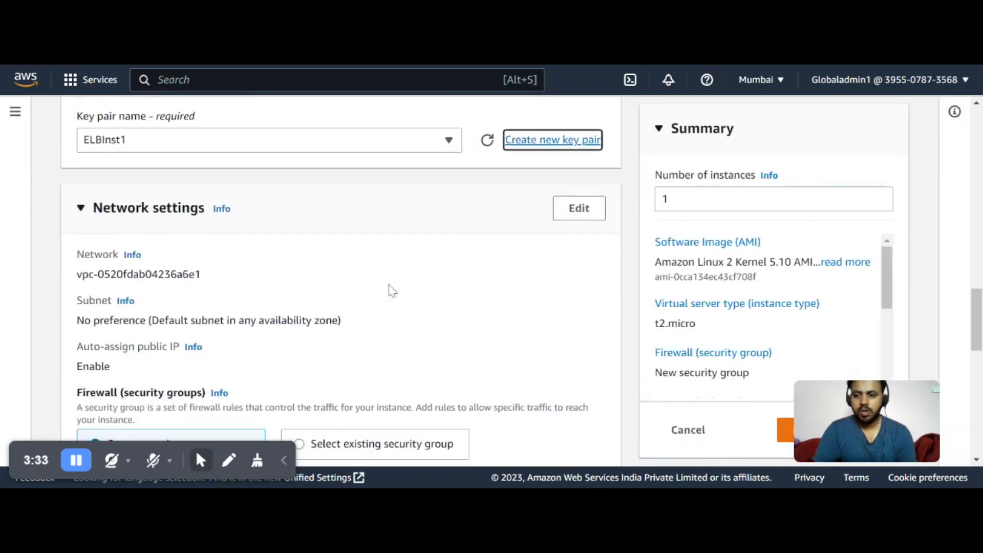
{"action": "scroll", "coordinate": [392, 290], "scroll_direction": "up", "scroll_amount": 5}
{"action": "scroll", "coordinate": [398, 297], "scroll_direction": "down", "scroll_amount": 5}
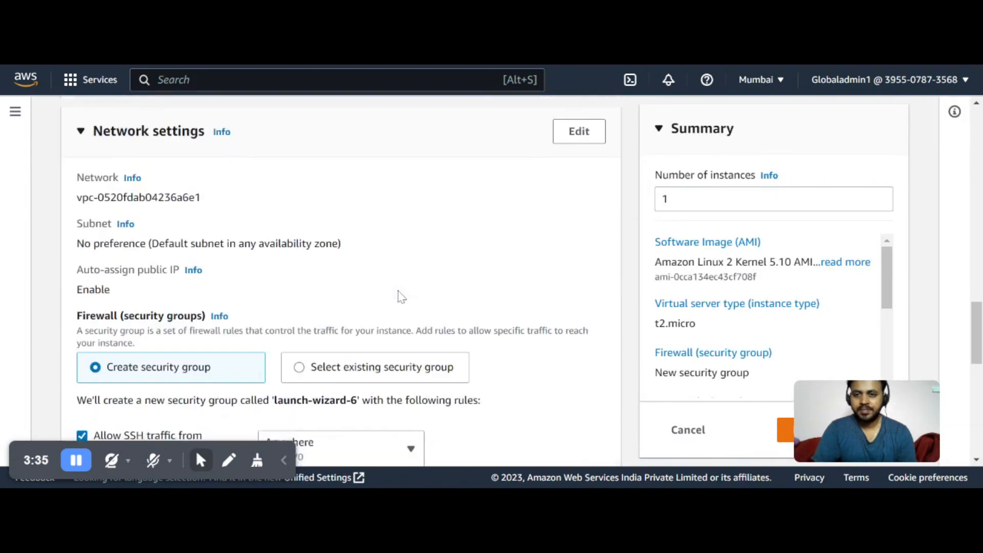
{"action": "scroll", "coordinate": [402, 297], "scroll_direction": "up", "scroll_amount": 2}
{"action": "scroll", "coordinate": [402, 297], "scroll_direction": "up", "scroll_amount": 2}
{"action": "scroll", "coordinate": [401, 296], "scroll_direction": "down", "scroll_amount": 1}
{"action": "scroll", "coordinate": [402, 300], "scroll_direction": "up", "scroll_amount": 2}
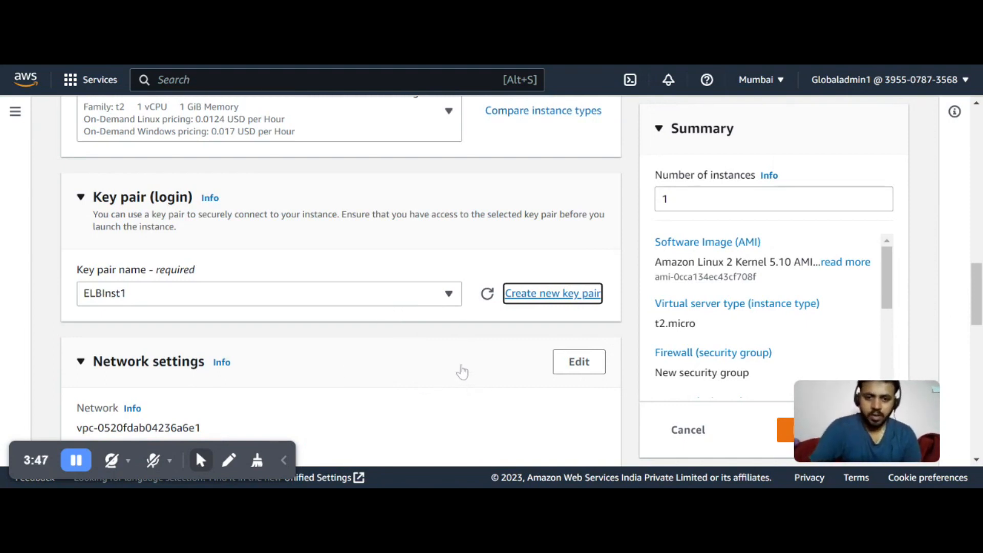
{"action": "scroll", "coordinate": [461, 377], "scroll_direction": "down", "scroll_amount": 5}
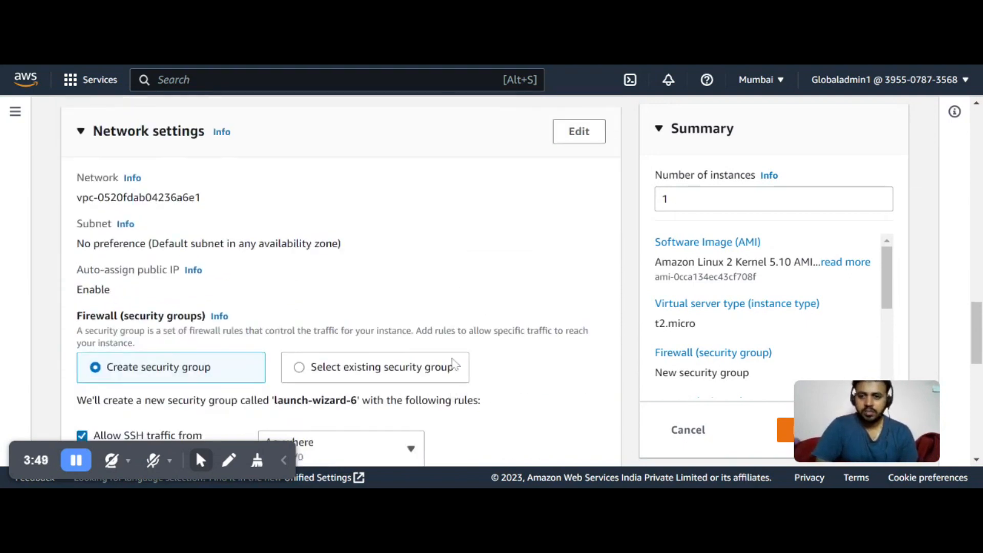
{"action": "scroll", "coordinate": [481, 377], "scroll_direction": "down", "scroll_amount": 2}
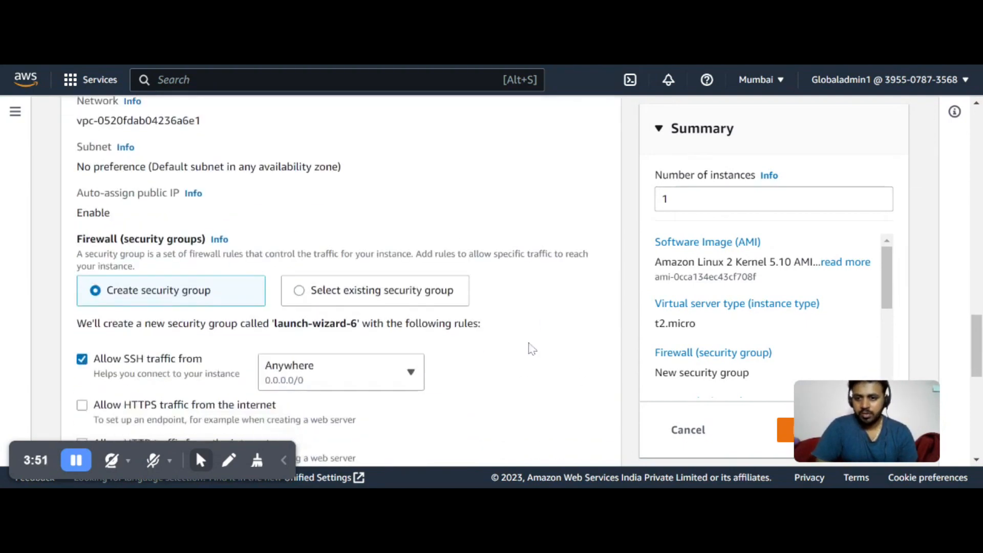
{"action": "scroll", "coordinate": [525, 328], "scroll_direction": "down", "scroll_amount": 3}
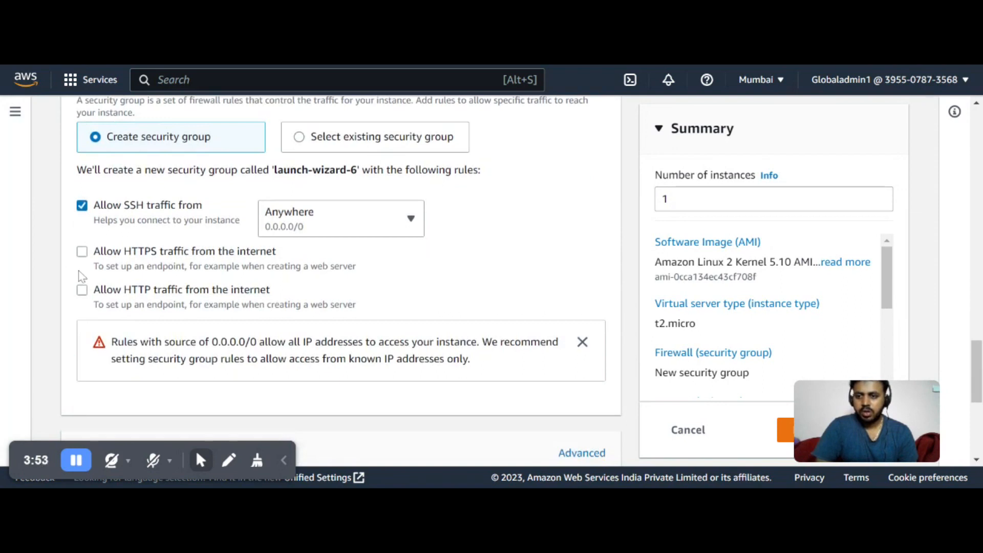
{"action": "scroll", "coordinate": [82, 275], "scroll_direction": "up", "scroll_amount": 2}
{"action": "left_click", "coordinate": [82, 367]}
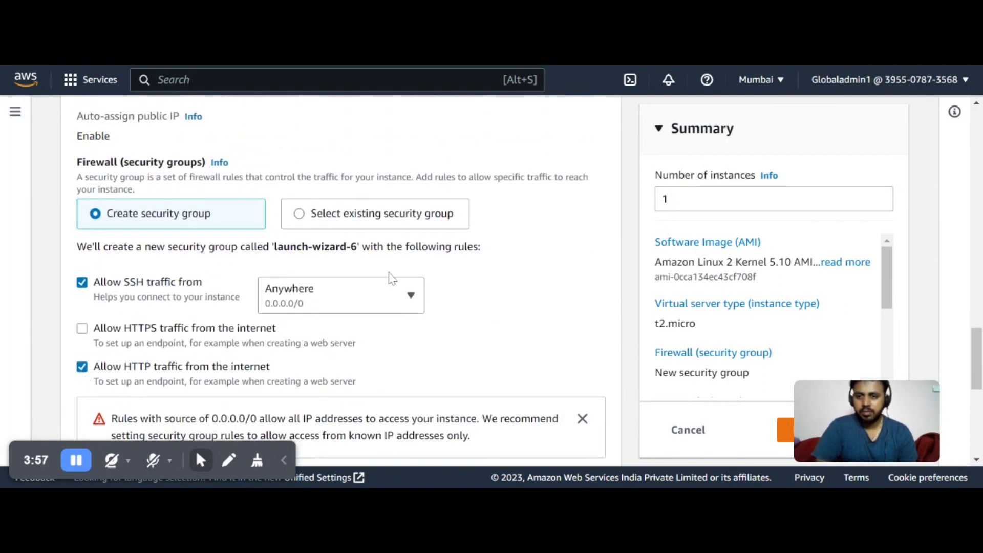
Review the new security group's SSH and HTTP inbound rules
{"action": "scroll", "coordinate": [173, 235], "scroll_direction": "down", "scroll_amount": 3}
{"action": "scroll", "coordinate": [176, 245], "scroll_direction": "up", "scroll_amount": 3}
{"action": "scroll", "coordinate": [195, 264], "scroll_direction": "up", "scroll_amount": 2}
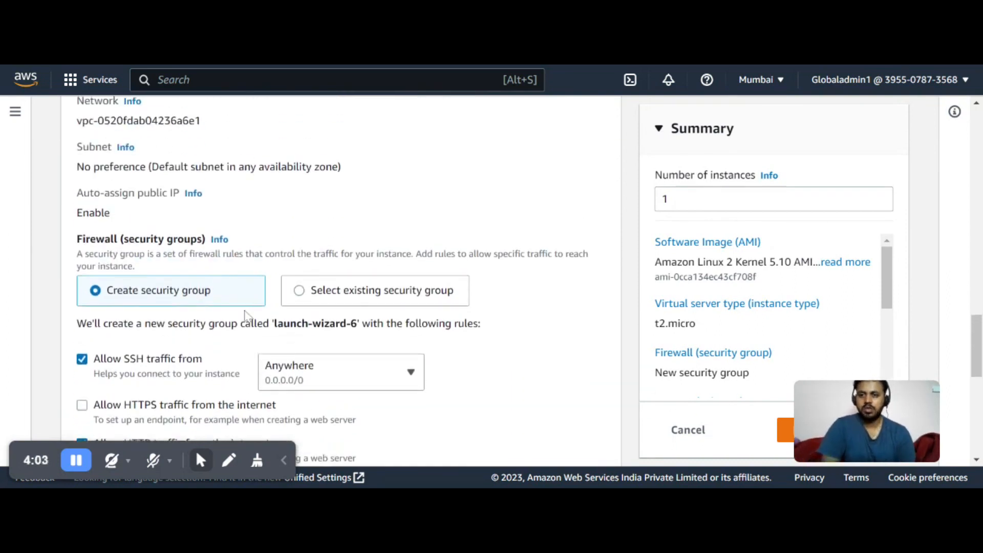
{"action": "scroll", "coordinate": [240, 339], "scroll_direction": "down", "scroll_amount": 3}
{"action": "scroll", "coordinate": [241, 343], "scroll_direction": "up", "scroll_amount": 5}
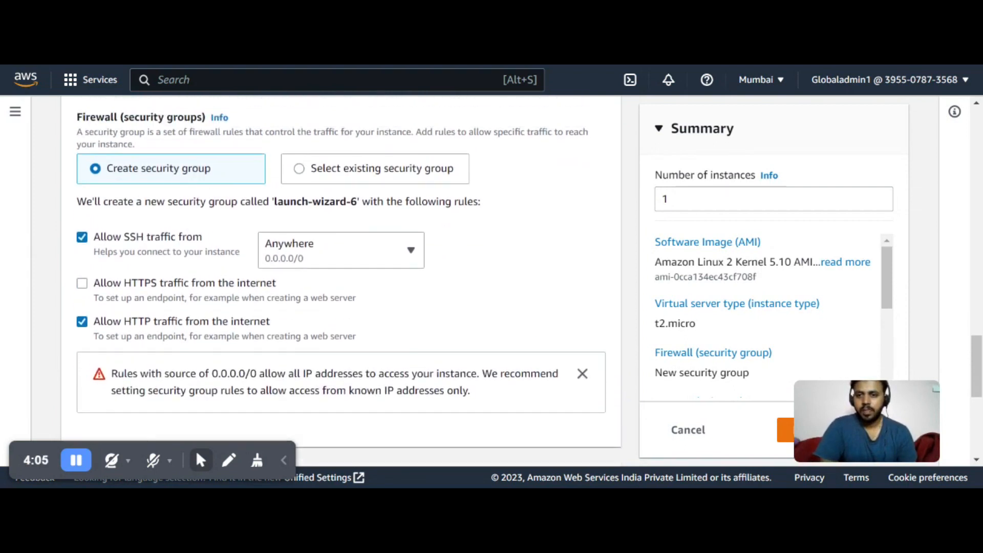
{"action": "scroll", "coordinate": [241, 342], "scroll_direction": "down", "scroll_amount": 3}
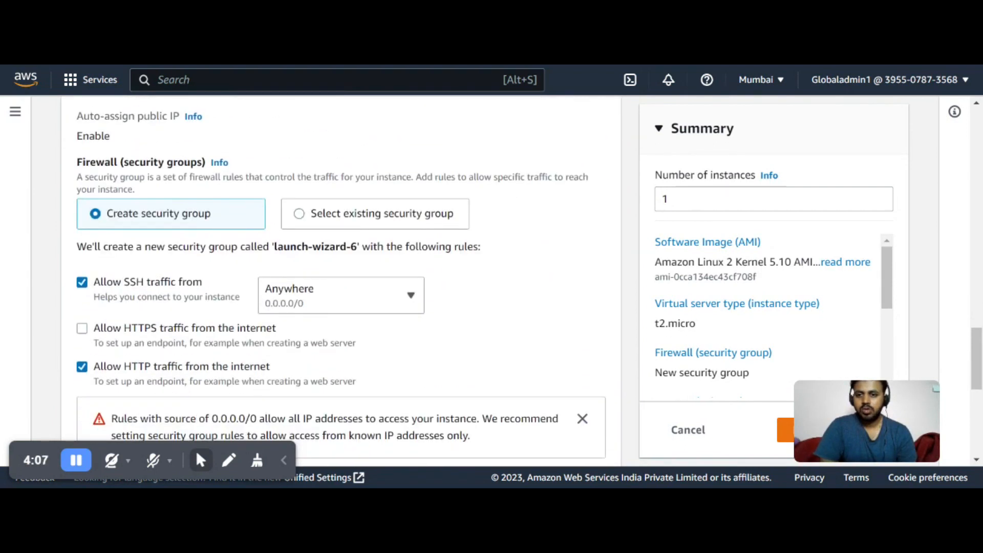
{"action": "scroll", "coordinate": [297, 214], "scroll_direction": "down", "scroll_amount": 3}
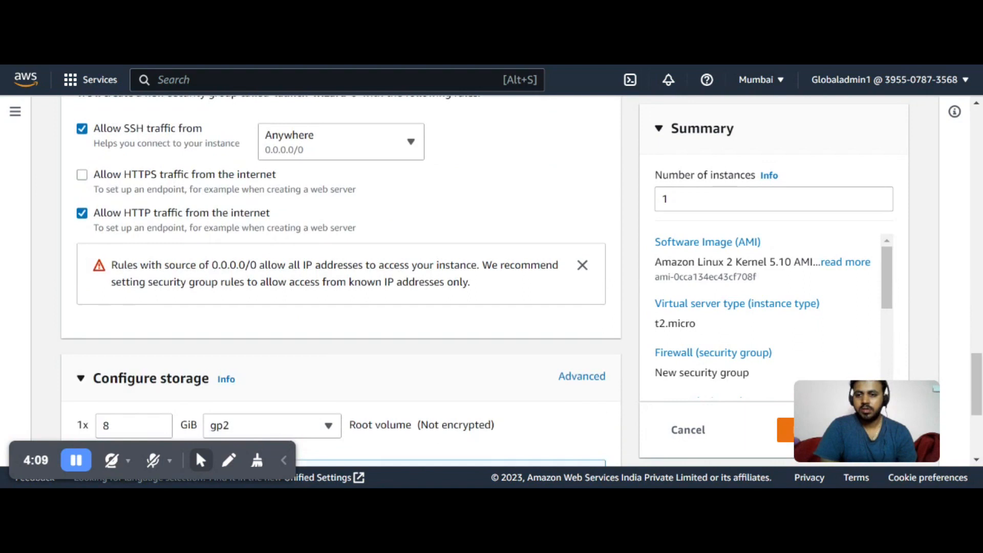
{"action": "scroll", "coordinate": [340, 241], "scroll_direction": "up", "scroll_amount": 2}
{"action": "scroll", "coordinate": [324, 251], "scroll_direction": "up", "scroll_amount": 3}
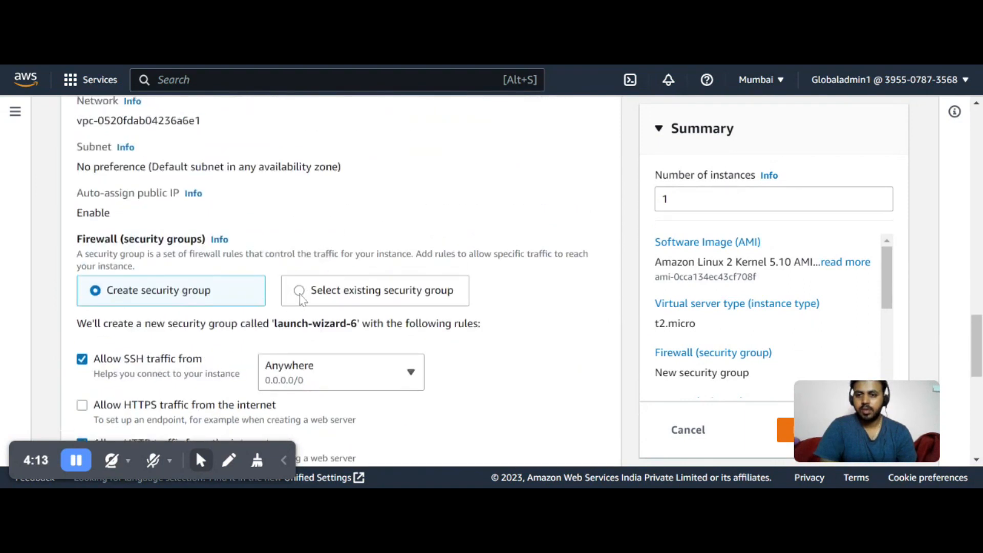
{"action": "left_click", "coordinate": [299, 289]}
{"action": "scroll", "coordinate": [304, 303], "scroll_direction": "down", "scroll_amount": 1}
{"action": "scroll", "coordinate": [305, 304], "scroll_direction": "down", "scroll_amount": 1}
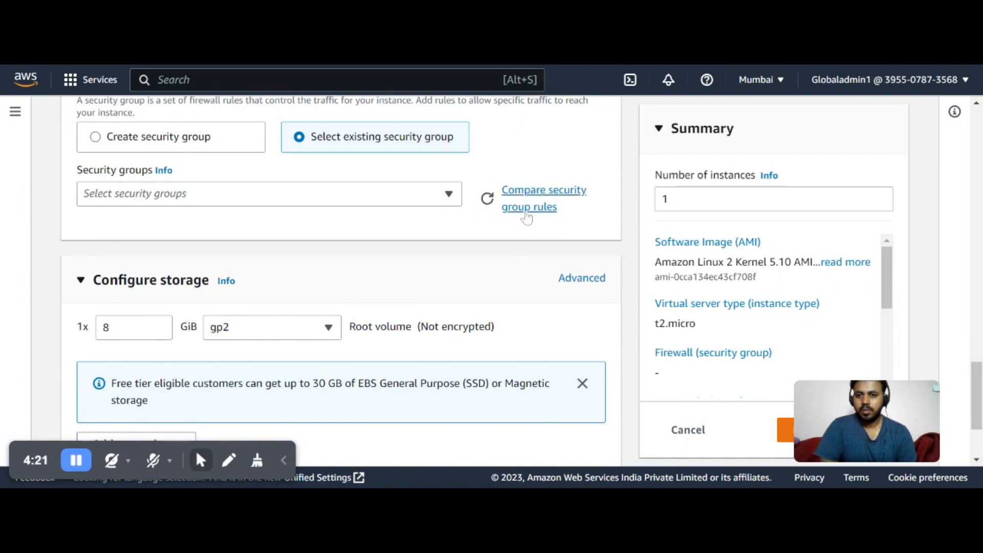
{"action": "left_click", "coordinate": [528, 205]}
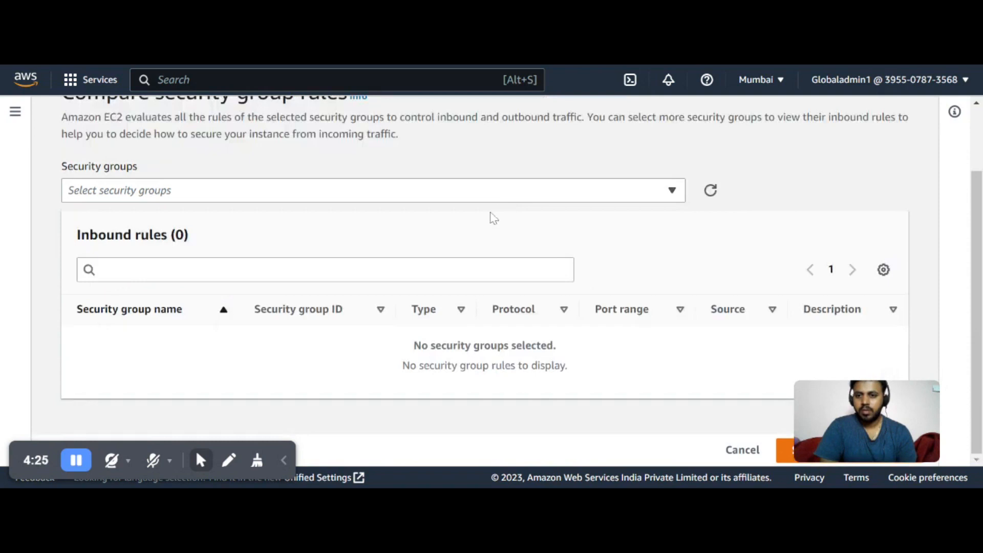
{"action": "scroll", "coordinate": [494, 254], "scroll_direction": "up", "scroll_amount": 2}
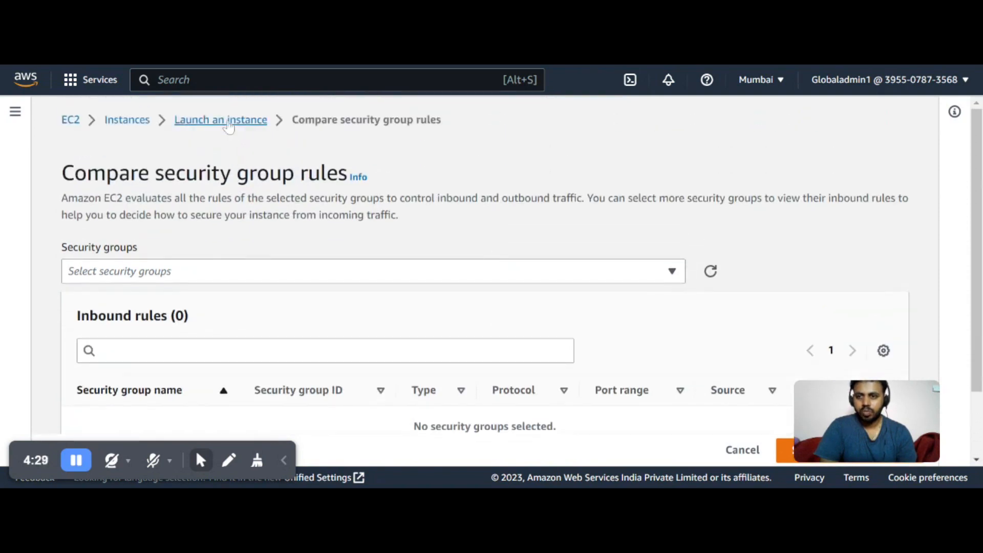
{"action": "left_click", "coordinate": [229, 130]}
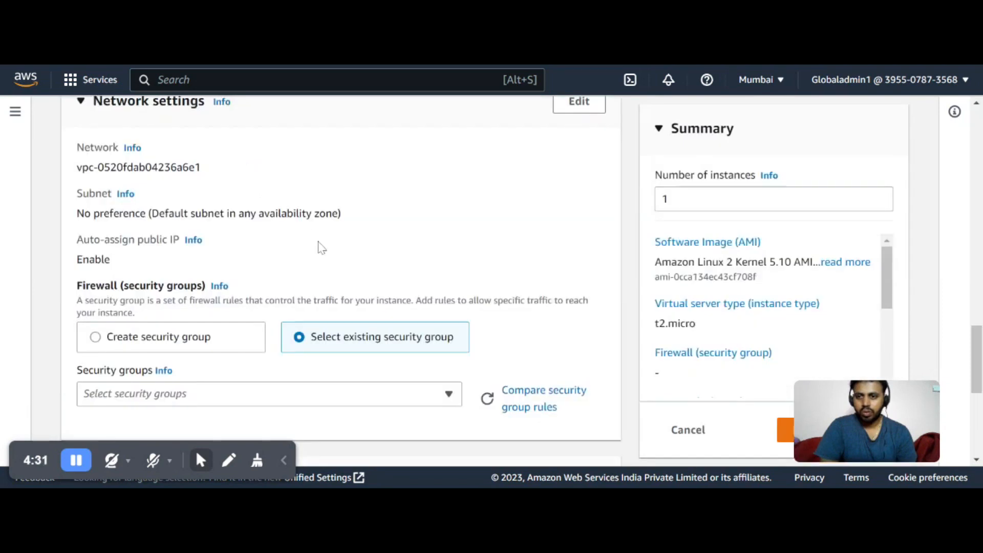
{"action": "scroll", "coordinate": [324, 250], "scroll_direction": "up", "scroll_amount": 5}
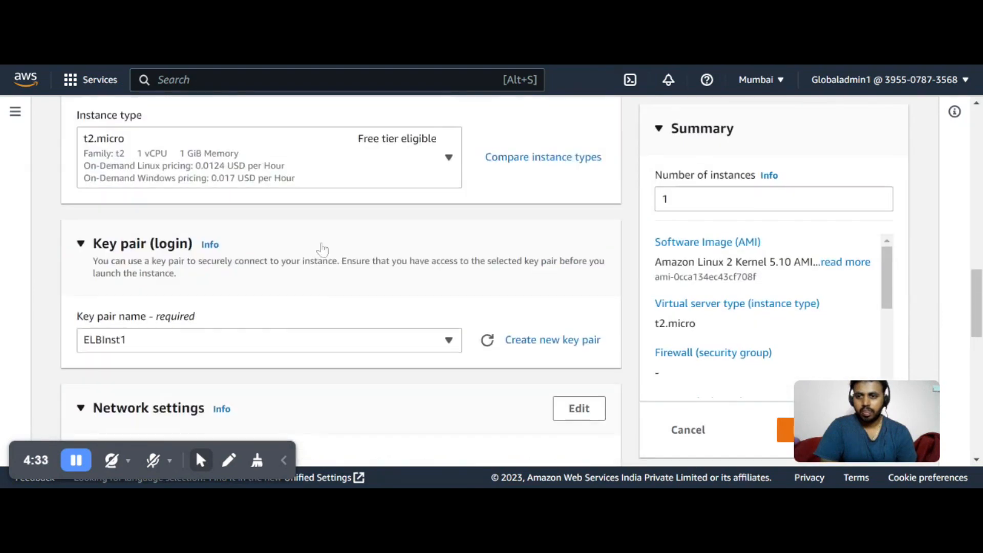
{"action": "scroll", "coordinate": [323, 255], "scroll_direction": "down", "scroll_amount": 5}
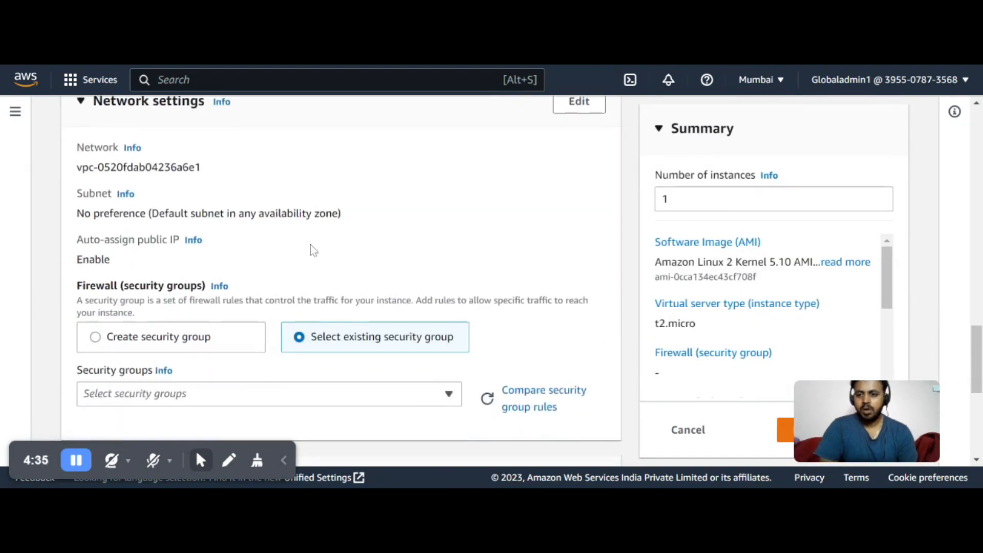
{"action": "scroll", "coordinate": [308, 253], "scroll_direction": "down", "scroll_amount": 2}
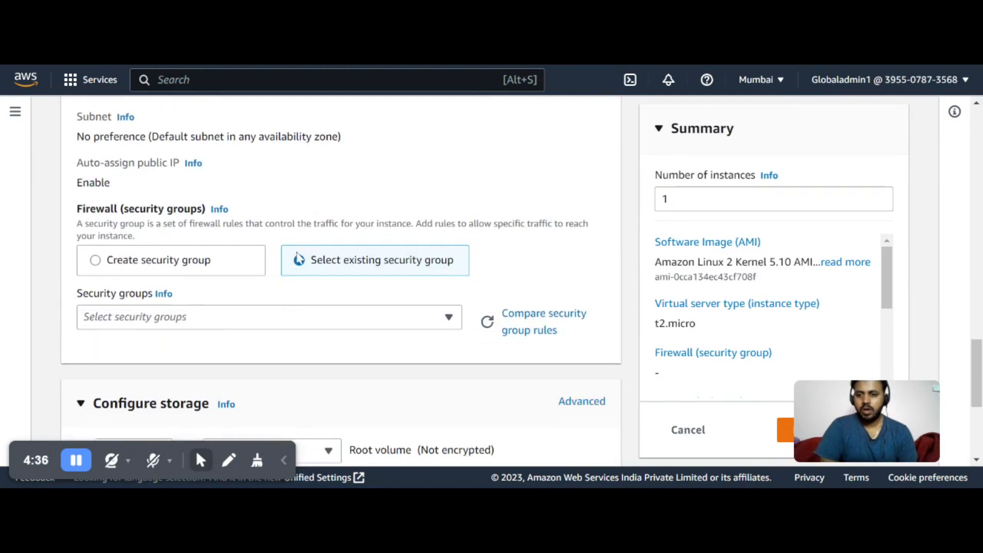
{"action": "left_click", "coordinate": [100, 267]}
Review the root volume storage settings and the launch summary
{"action": "scroll", "coordinate": [226, 317], "scroll_direction": "down", "scroll_amount": 3}
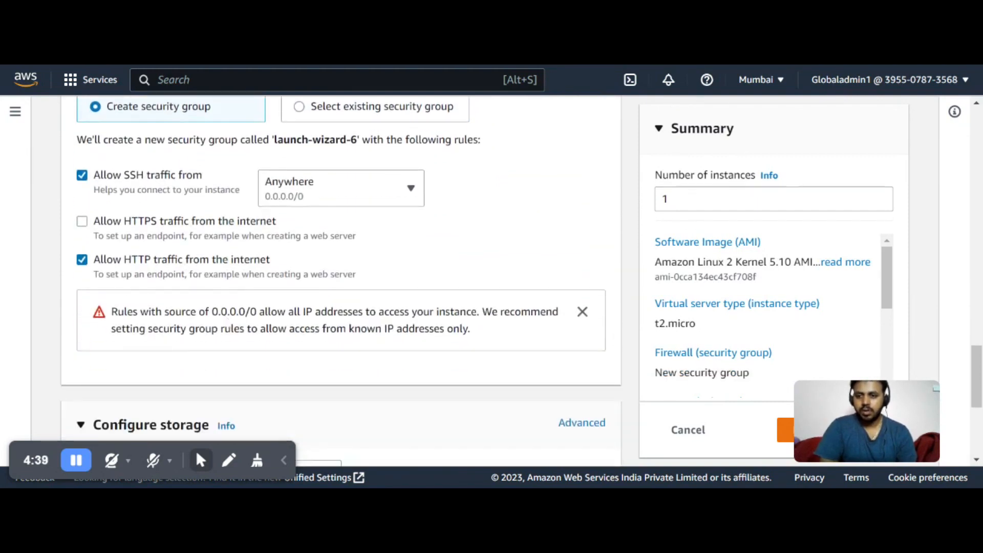
{"action": "scroll", "coordinate": [215, 330], "scroll_direction": "down", "scroll_amount": 2}
{"action": "scroll", "coordinate": [215, 330], "scroll_direction": "up", "scroll_amount": 2}
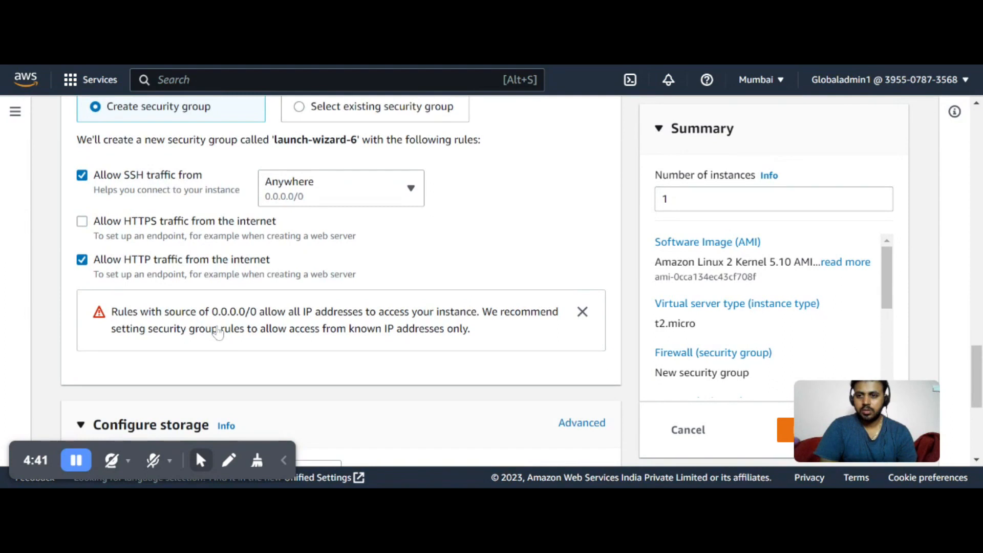
{"action": "scroll", "coordinate": [218, 333], "scroll_direction": "down", "scroll_amount": 4}
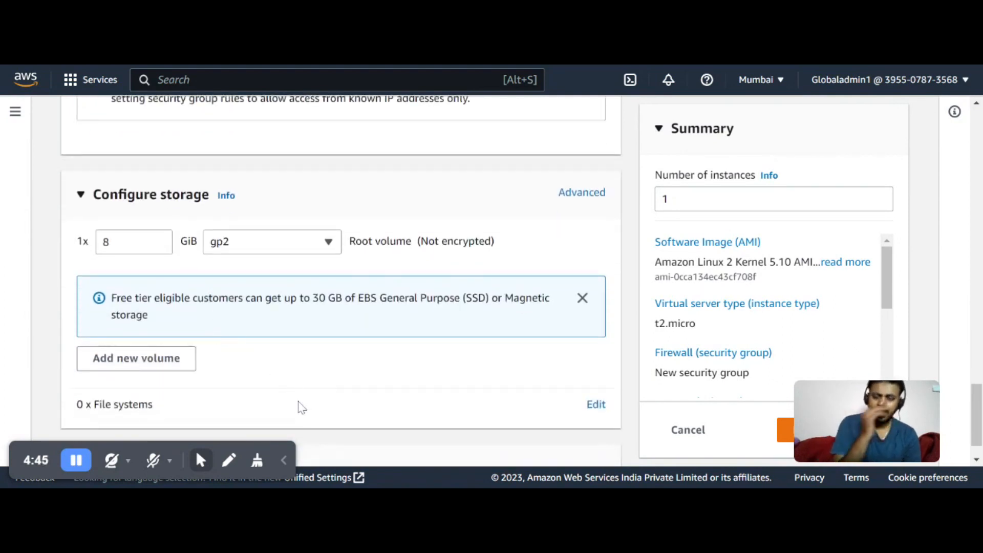
{"action": "scroll", "coordinate": [355, 357], "scroll_direction": "down", "scroll_amount": 1}
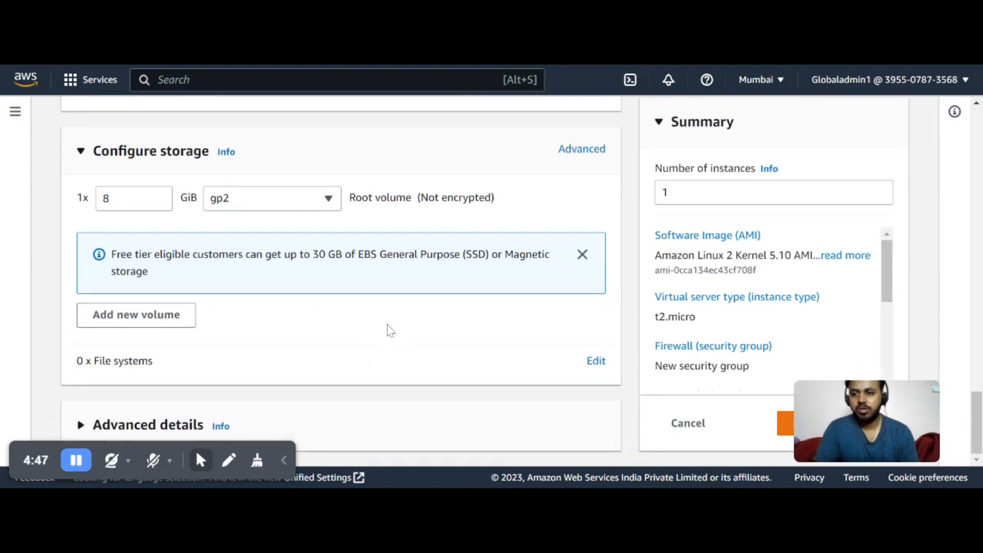
{"action": "scroll", "coordinate": [392, 320], "scroll_direction": "up", "scroll_amount": 2}
{"action": "scroll", "coordinate": [358, 318], "scroll_direction": "down", "scroll_amount": 2}
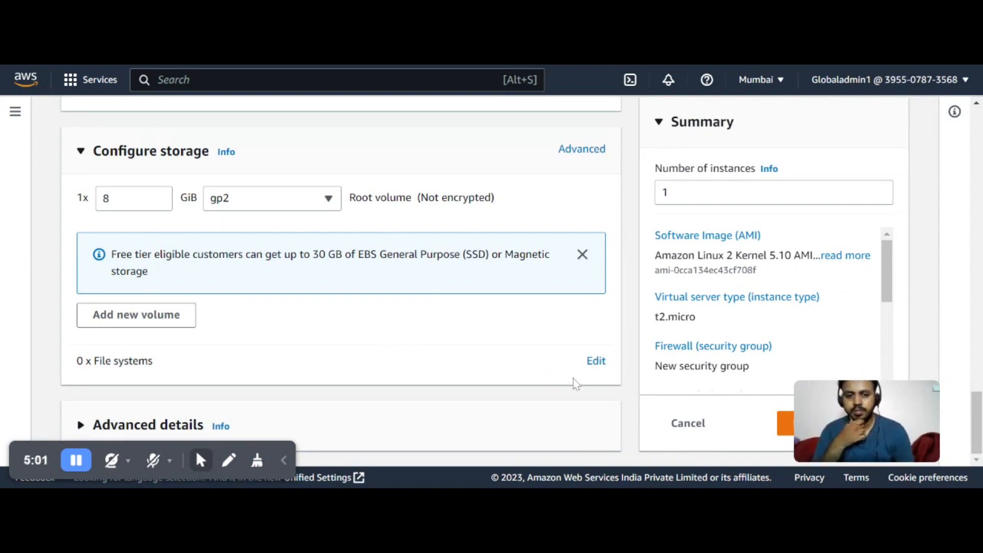
{"action": "mouse_move", "coordinate": [852, 449]}
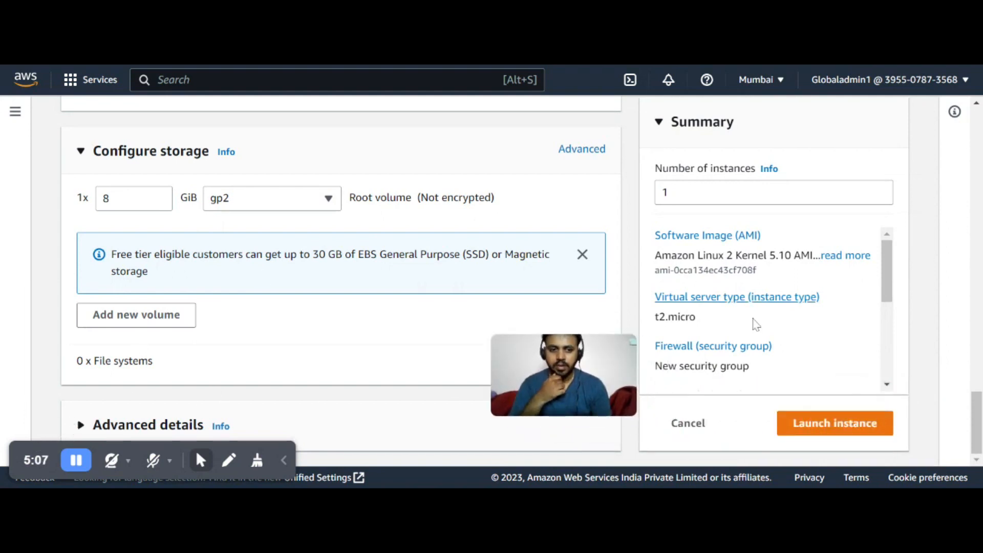
{"action": "scroll", "coordinate": [866, 312], "scroll_direction": "down", "scroll_amount": 5}
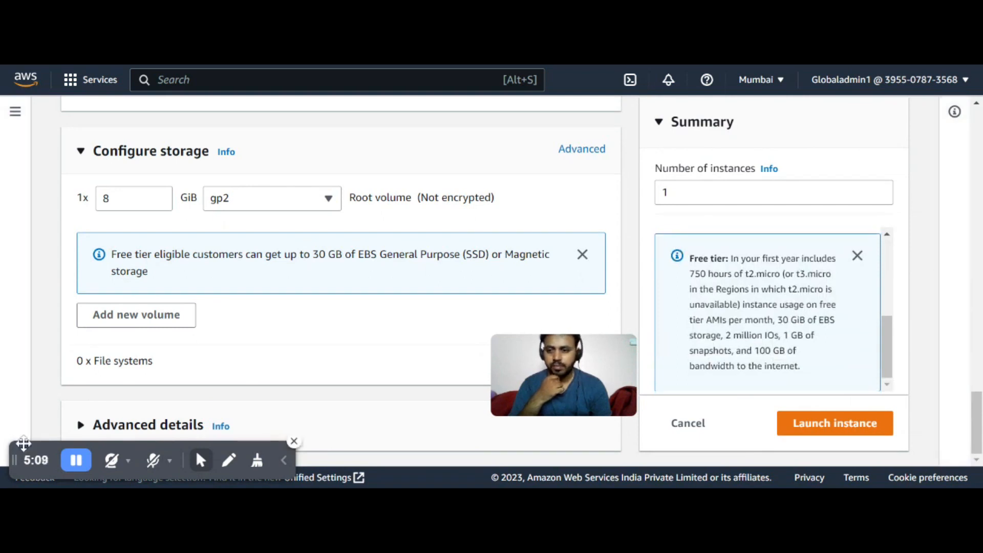
{"action": "left_click_drag", "start_coordinate": [25, 454], "coordinate": [696, 463]}
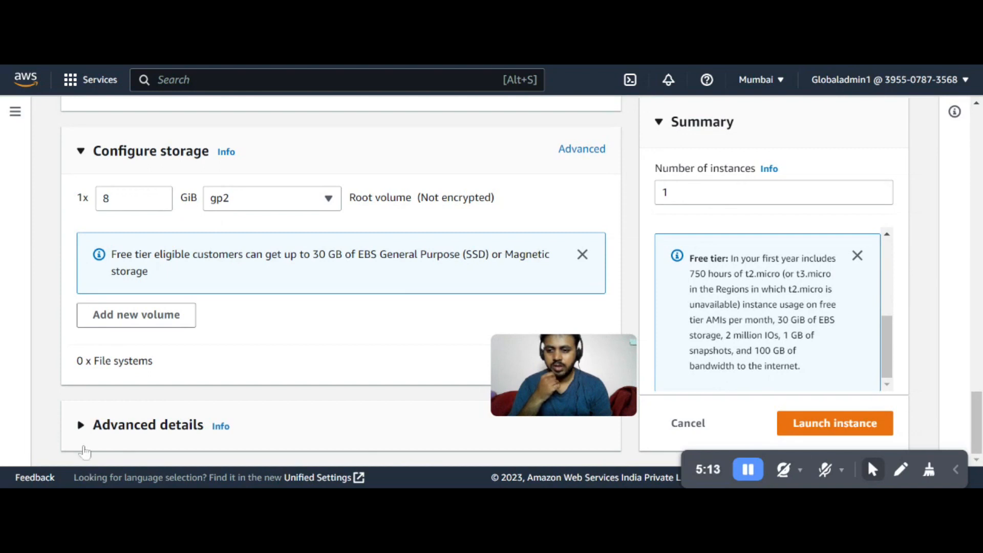
{"action": "left_click_drag", "start_coordinate": [704, 461], "coordinate": [692, 462]}
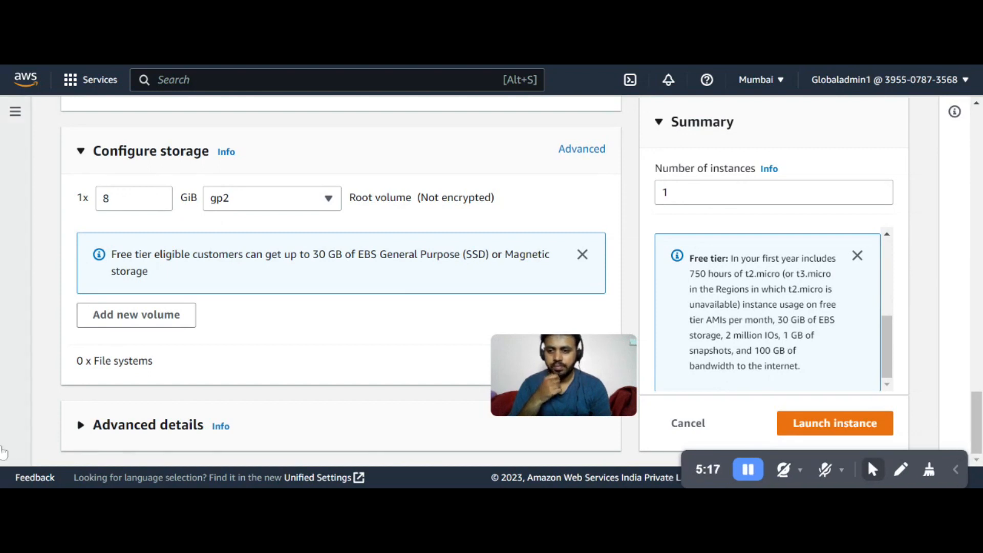
Expand the advanced details and paste the bash user-data script that installs and starts httpd and writes index.html
{"action": "left_click", "coordinate": [81, 429]}
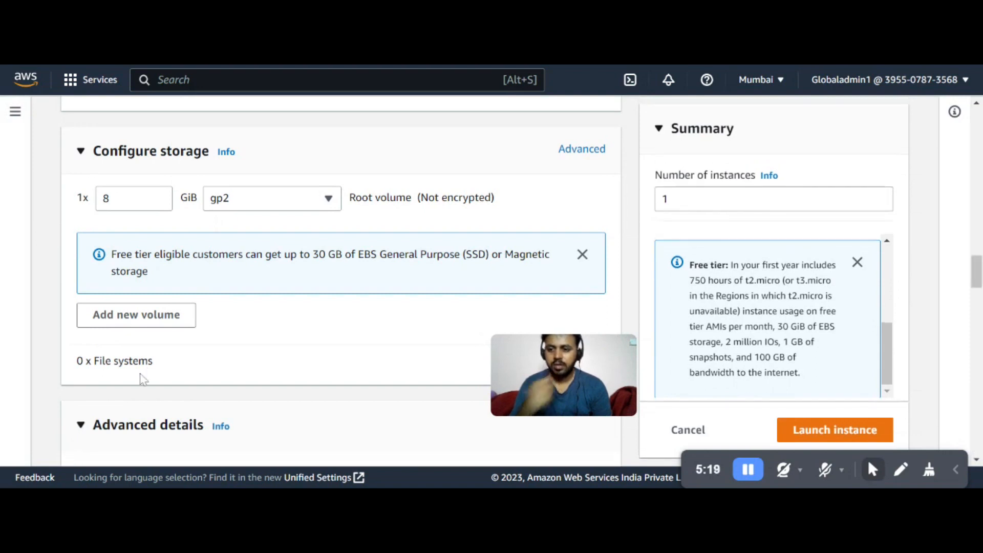
{"action": "scroll", "coordinate": [123, 389], "scroll_direction": "down", "scroll_amount": 6}
{"action": "scroll", "coordinate": [190, 257], "scroll_direction": "down", "scroll_amount": 3}
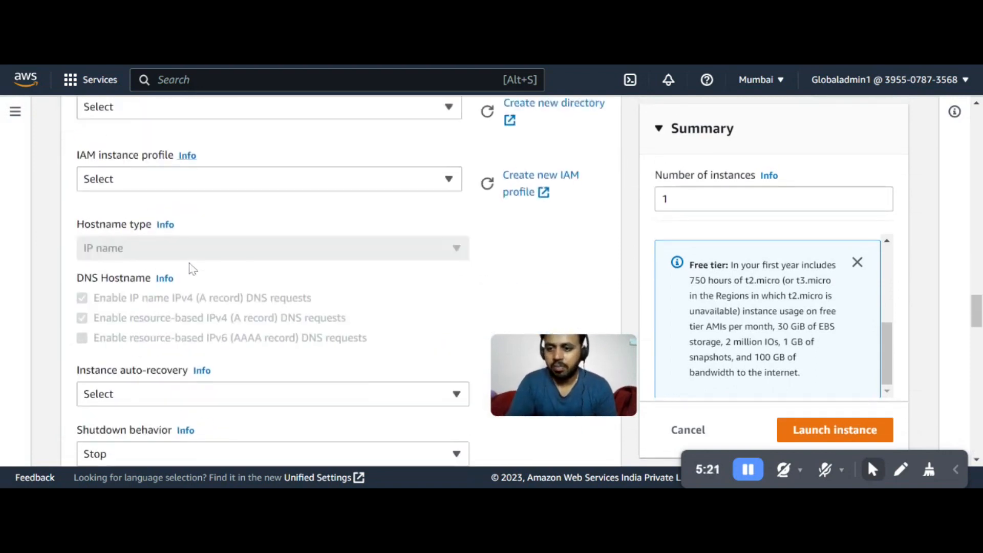
{"action": "scroll", "coordinate": [196, 277], "scroll_direction": "down", "scroll_amount": 20}
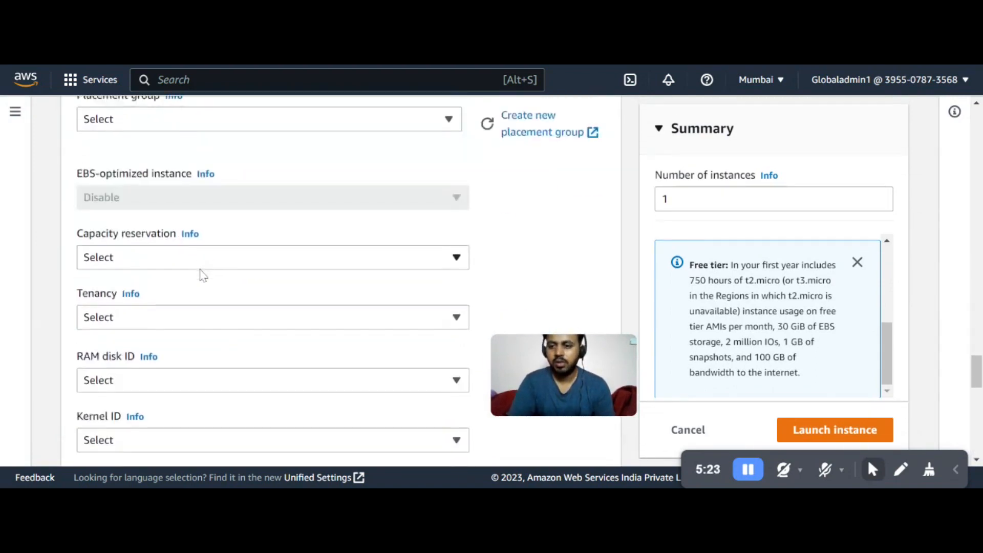
{"action": "scroll", "coordinate": [204, 275], "scroll_direction": "down", "scroll_amount": 6}
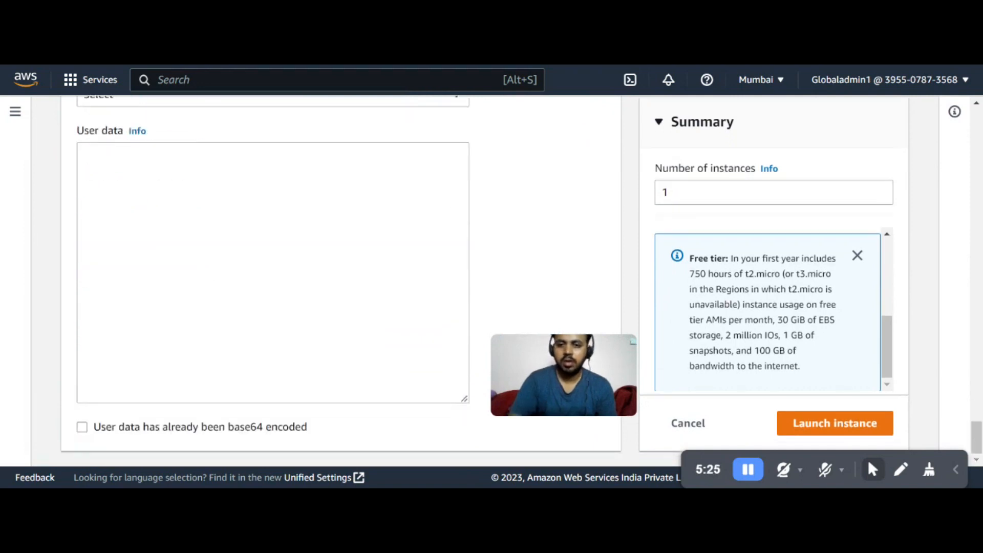
{"action": "left_click", "coordinate": [216, 264]}
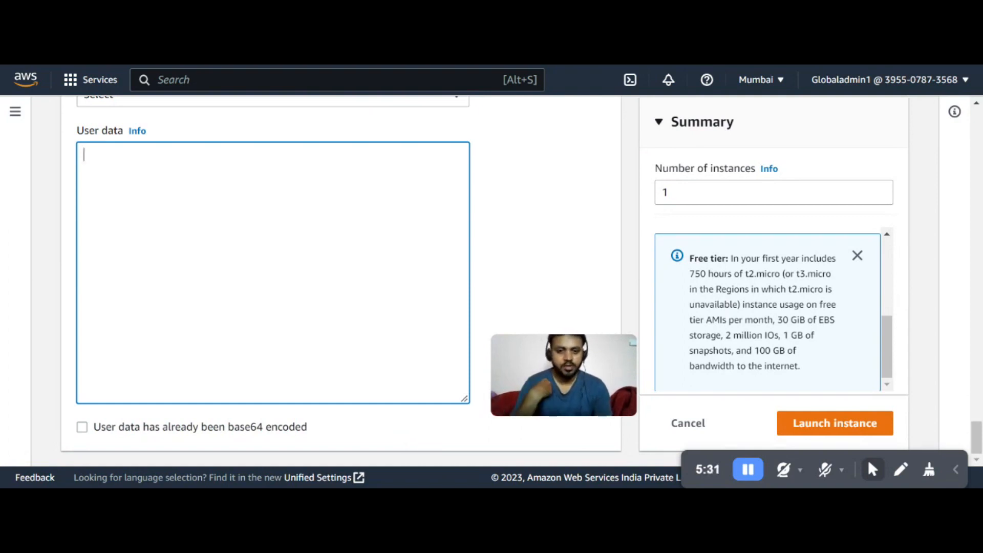
{"action": "key", "text": "alt+Tab"}
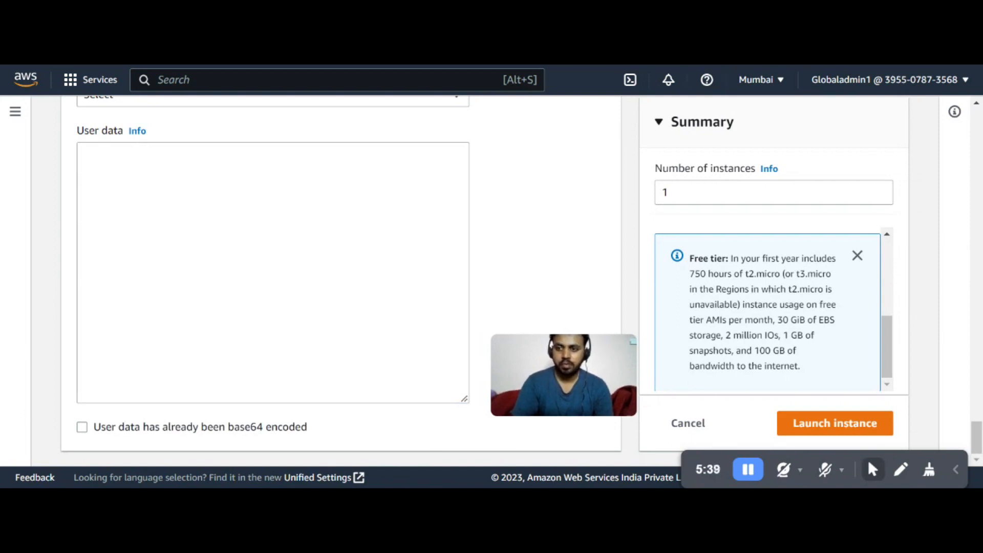
{"action": "left_click", "coordinate": [247, 334]}
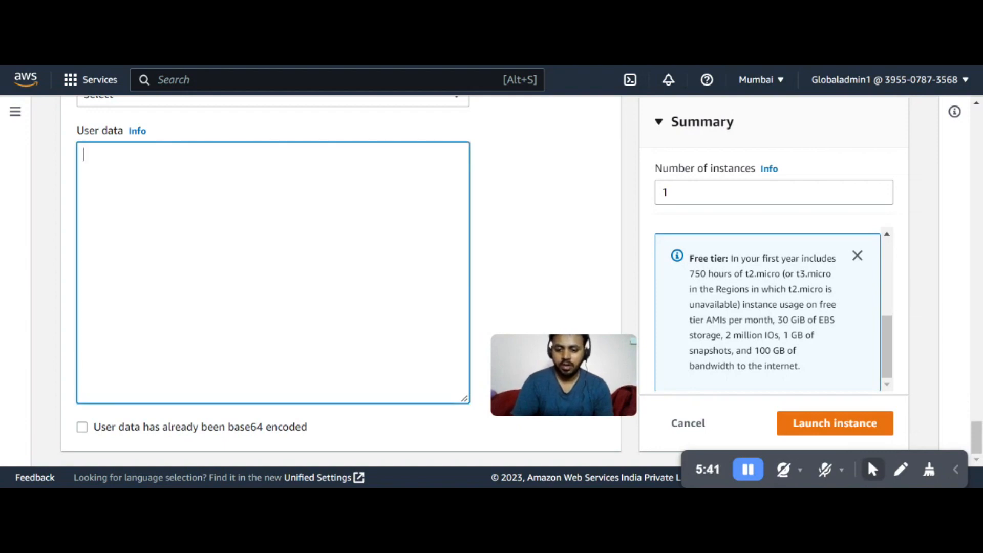
{"action": "type", "text": "#!/bin/bash yum update -y yum install -y httpd systemctl start httpd systemctl enable httpd cd /var/www/html echo \"<h1>Version 1 EC2 Linux Instance : $(hostname -f)</h1>\" > index.html"}
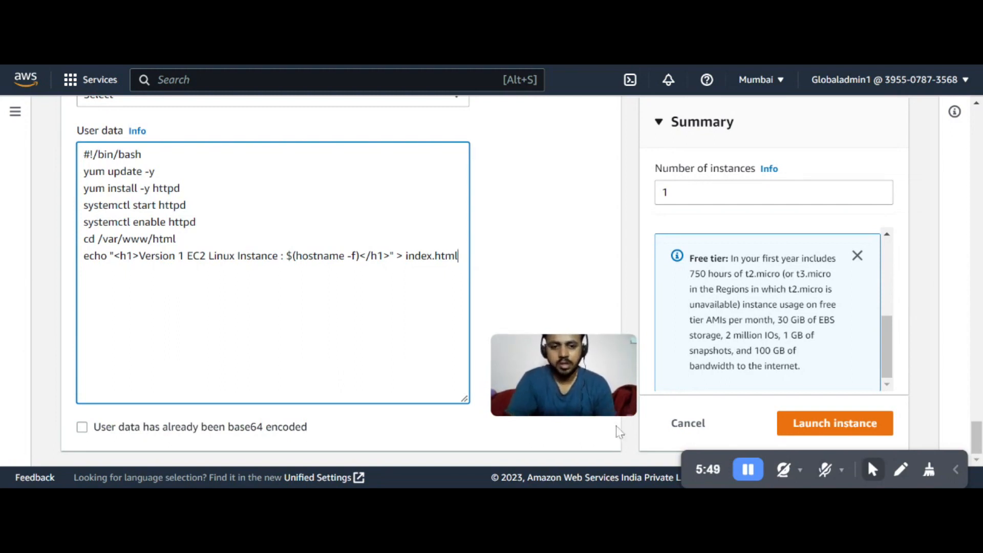
Launch the ELBINST1 instance with the configured settings
{"action": "left_click_drag", "start_coordinate": [693, 461], "coordinate": [136, 463]}
{"action": "scroll", "coordinate": [273, 282], "scroll_direction": "up", "scroll_amount": 5}
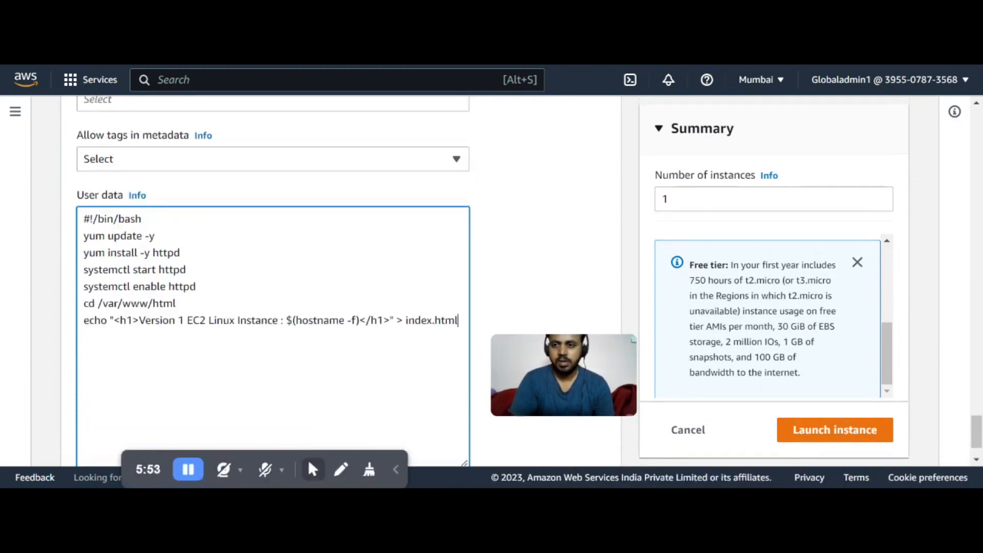
{"action": "scroll", "coordinate": [240, 294], "scroll_direction": "up", "scroll_amount": 20}
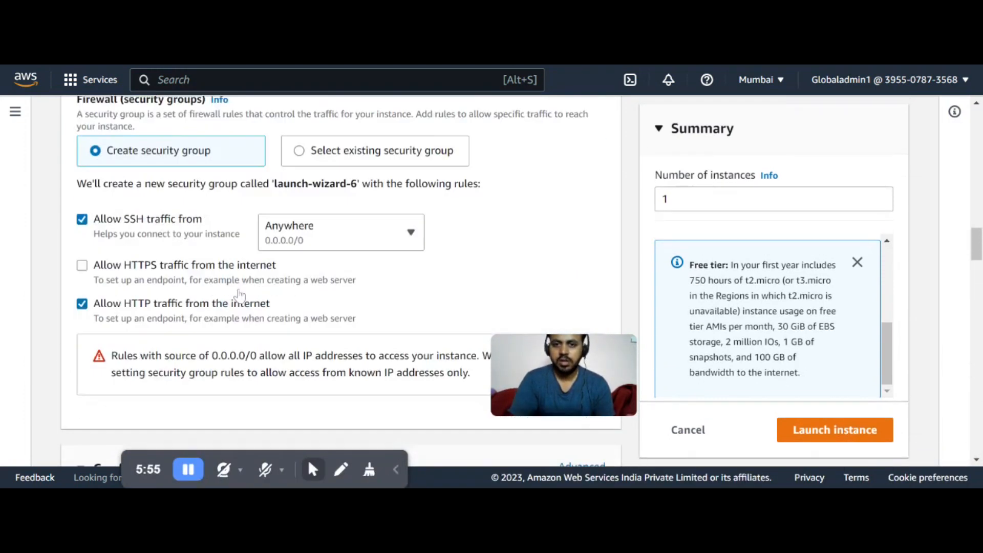
{"action": "scroll", "coordinate": [239, 296], "scroll_direction": "up", "scroll_amount": 5}
{"action": "scroll", "coordinate": [245, 287], "scroll_direction": "down", "scroll_amount": 20}
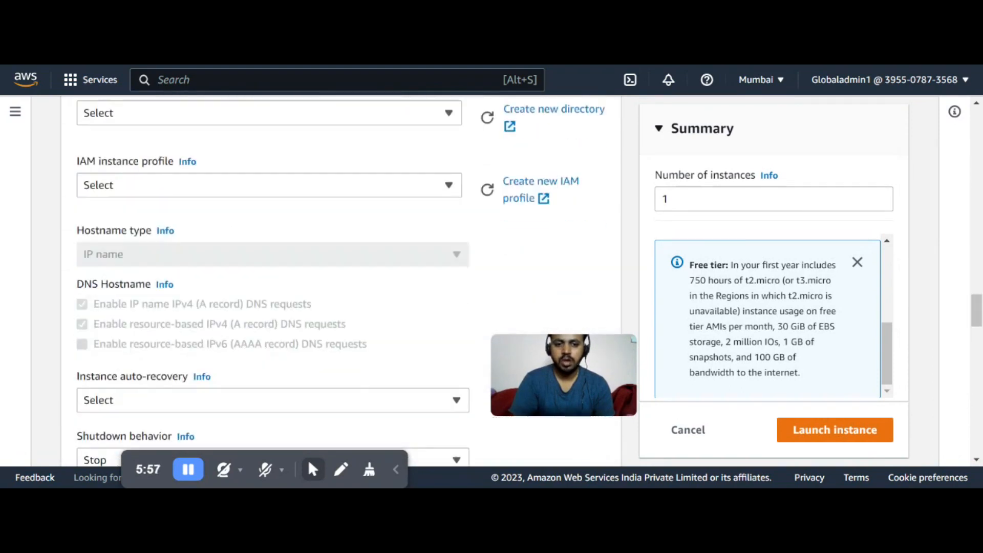
{"action": "scroll", "coordinate": [293, 297], "scroll_direction": "down", "scroll_amount": 5}
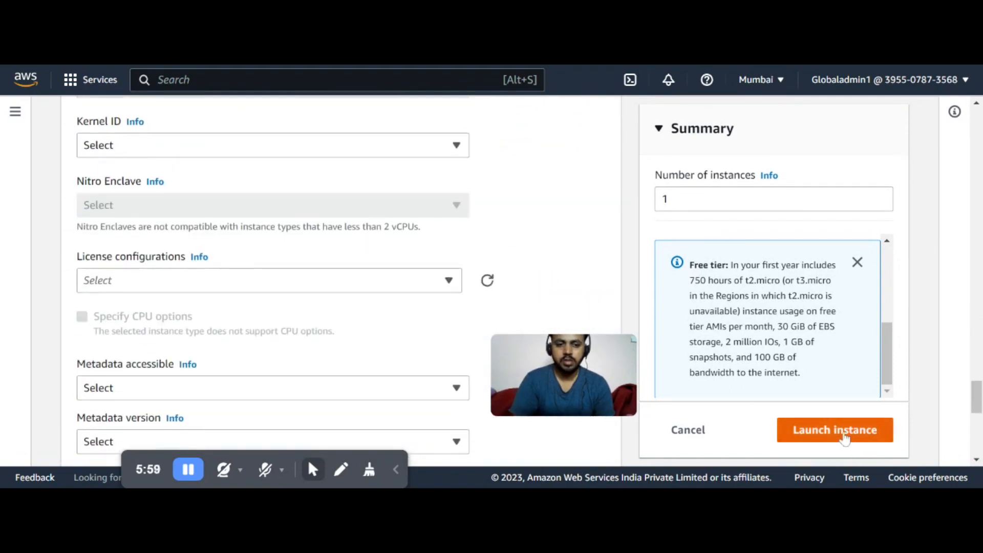
{"action": "left_click", "coordinate": [844, 438]}
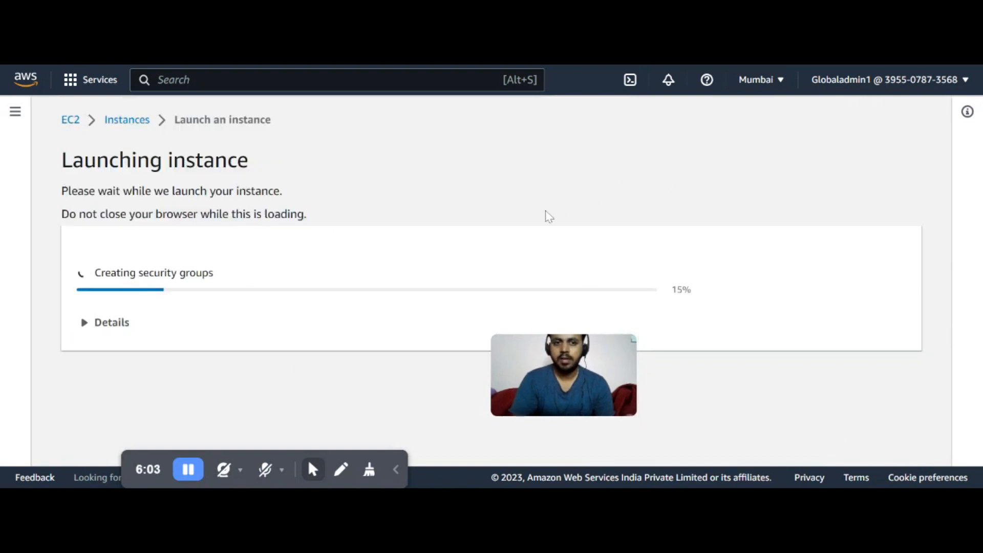
Return to the instances list and start launching another instance named ELBINST2
{"action": "left_click", "coordinate": [237, 81]}
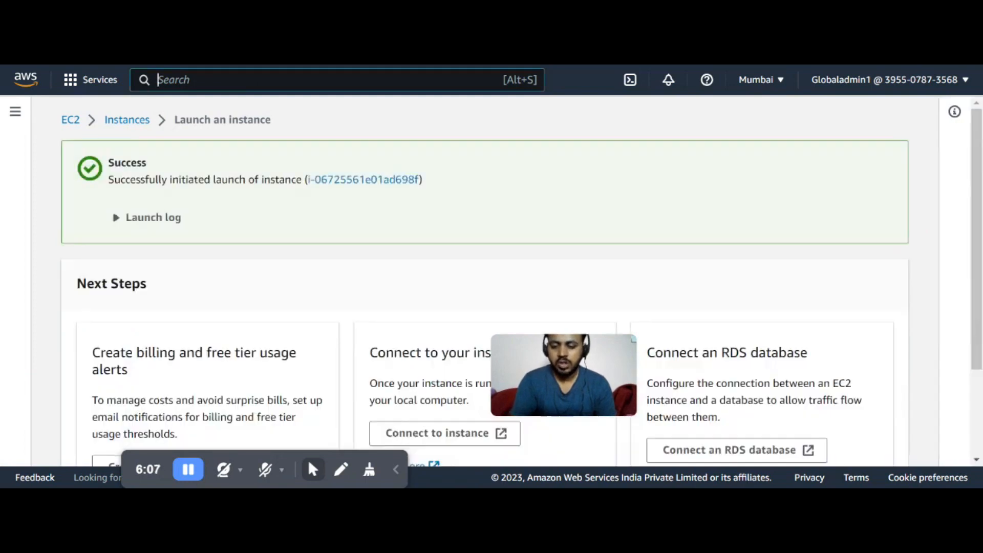
{"action": "left_click", "coordinate": [141, 126]}
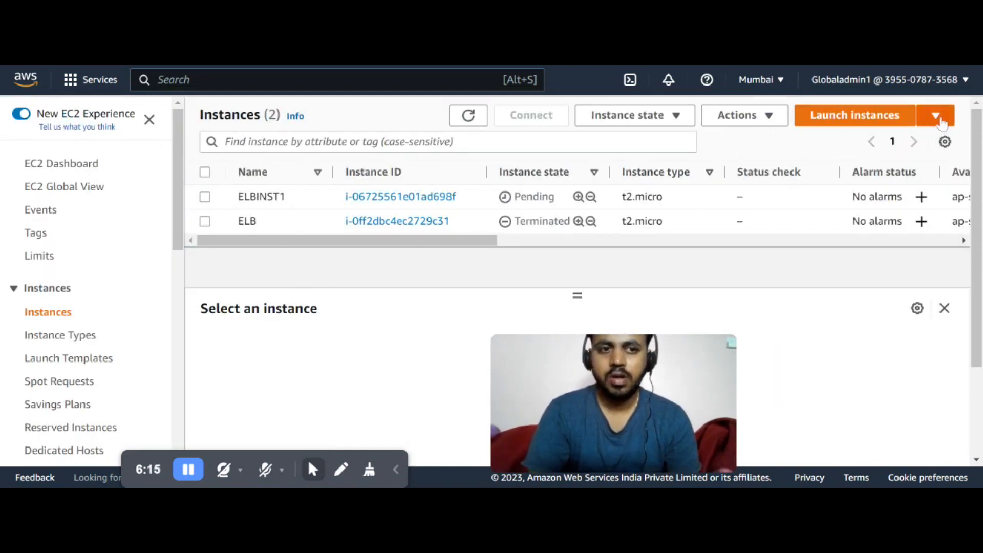
{"action": "left_click", "coordinate": [937, 117]}
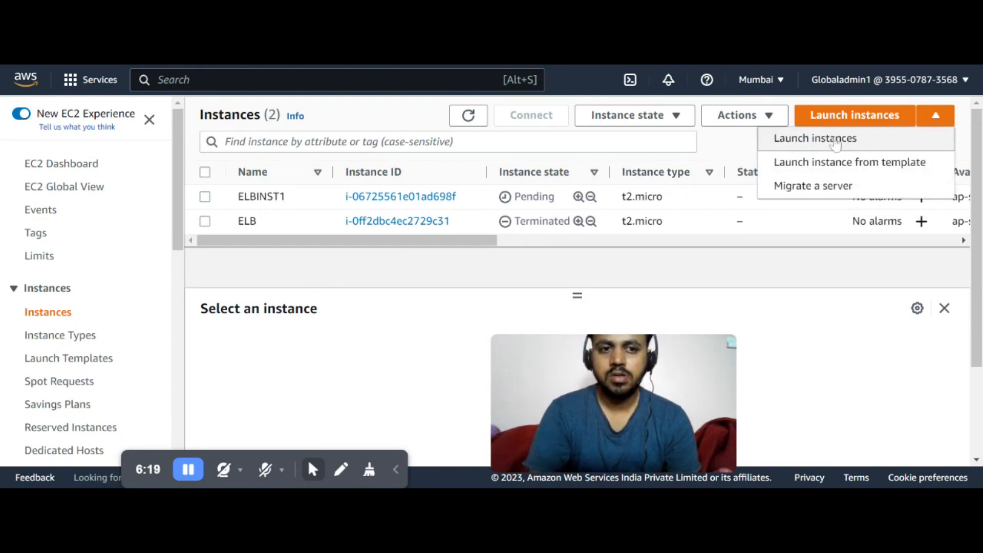
{"action": "left_click", "coordinate": [781, 139]}
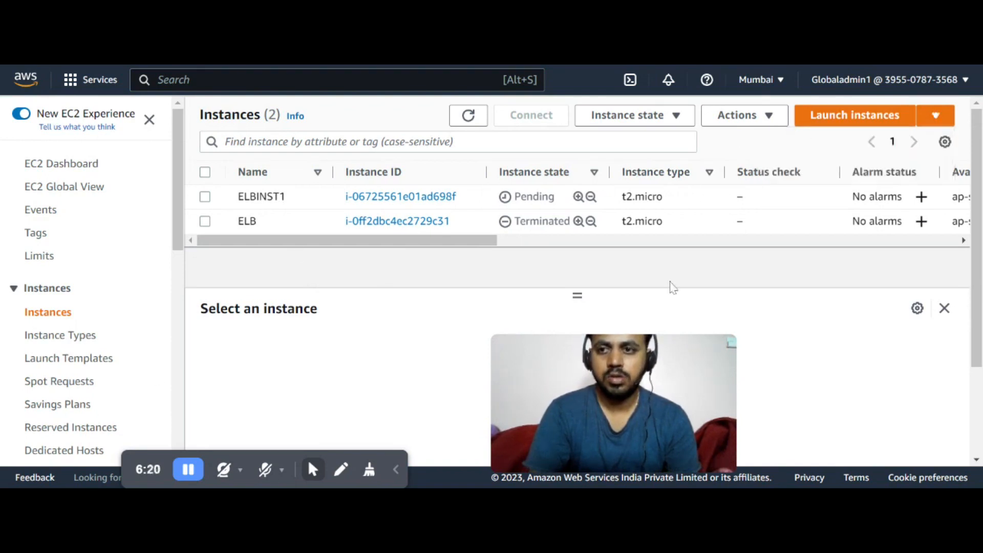
{"action": "left_click", "coordinate": [88, 326]}
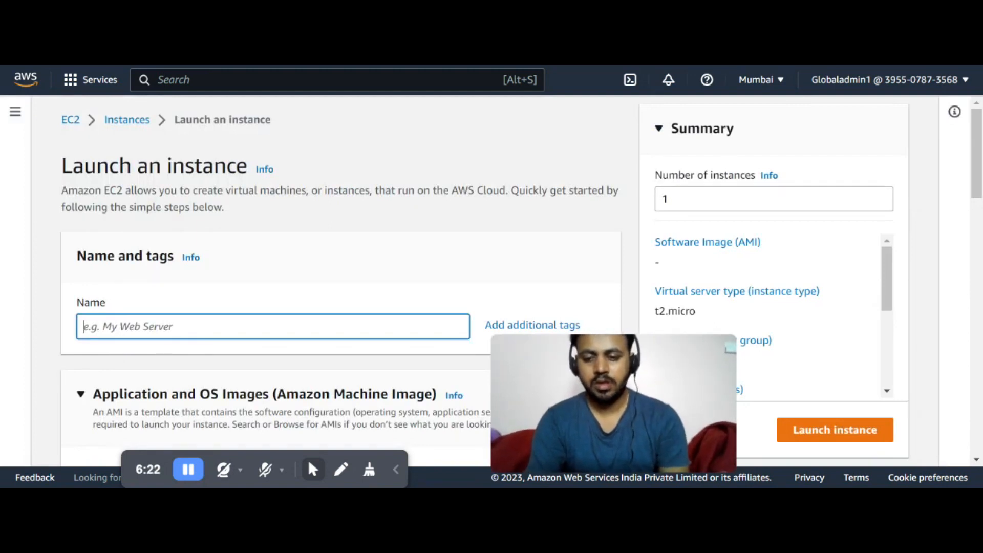
{"action": "type", "text": "ELB"}
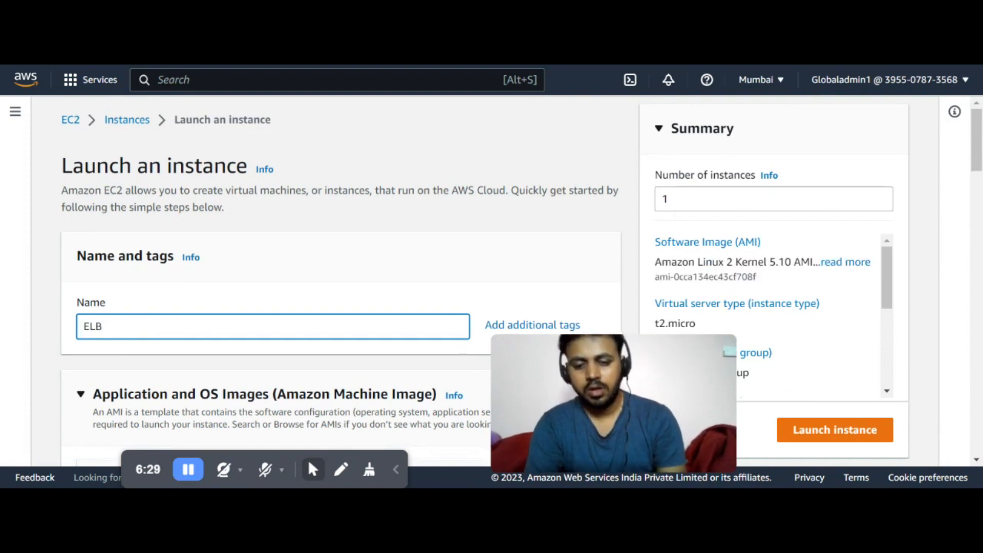
{"action": "type", "text": "INS"}
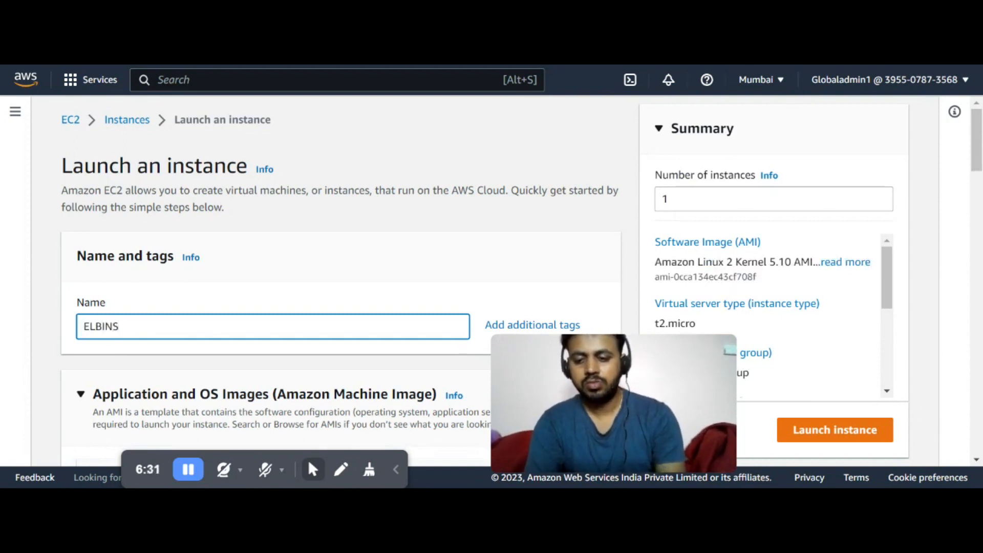
{"action": "type", "text": "T2"}
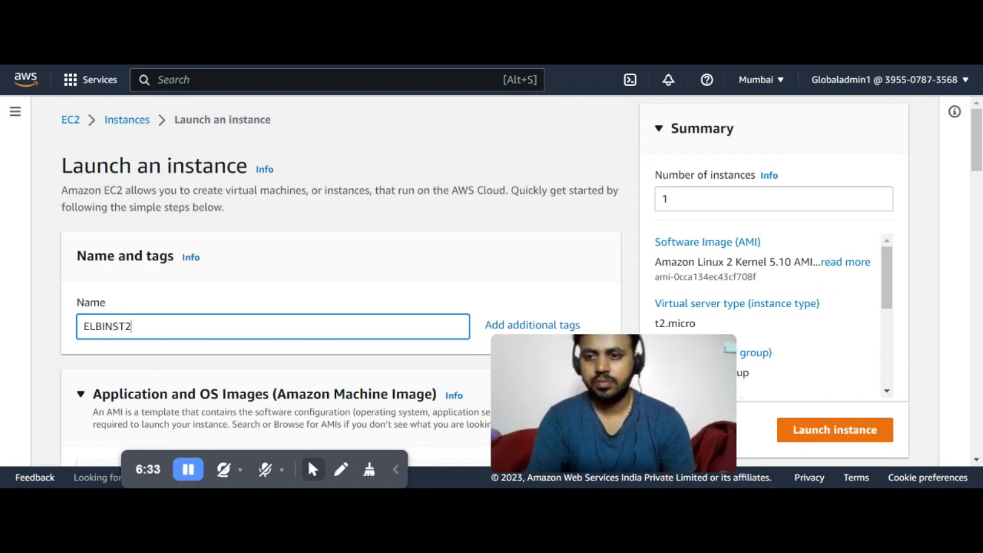
Select the existing ELBInst1 key pair for the new instance
{"action": "scroll", "coordinate": [184, 319], "scroll_direction": "down", "scroll_amount": 3}
{"action": "scroll", "coordinate": [184, 320], "scroll_direction": "down", "scroll_amount": 4}
{"action": "scroll", "coordinate": [185, 320], "scroll_direction": "up", "scroll_amount": 3}
{"action": "scroll", "coordinate": [184, 320], "scroll_direction": "down", "scroll_amount": 6}
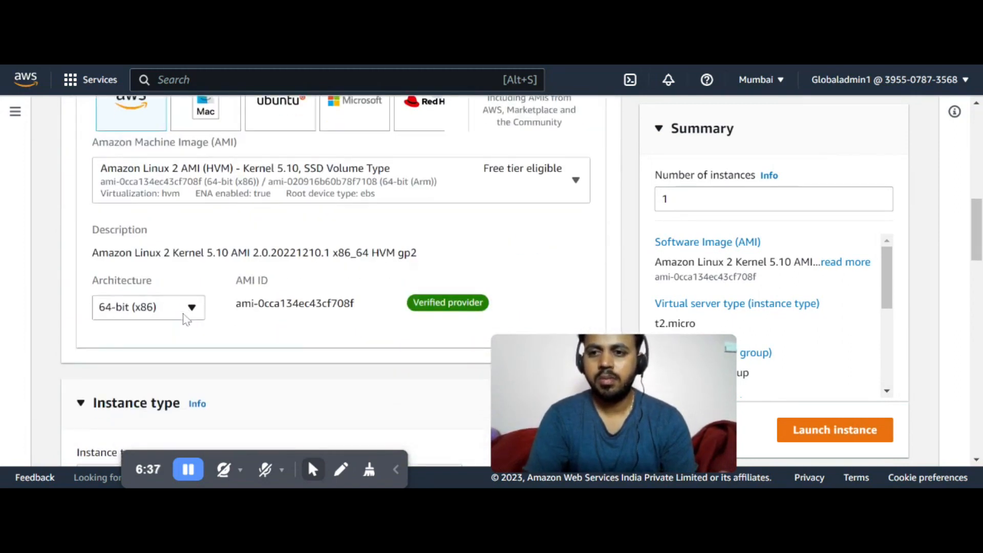
{"action": "scroll", "coordinate": [186, 320], "scroll_direction": "down", "scroll_amount": 5}
{"action": "scroll", "coordinate": [185, 324], "scroll_direction": "down", "scroll_amount": 5}
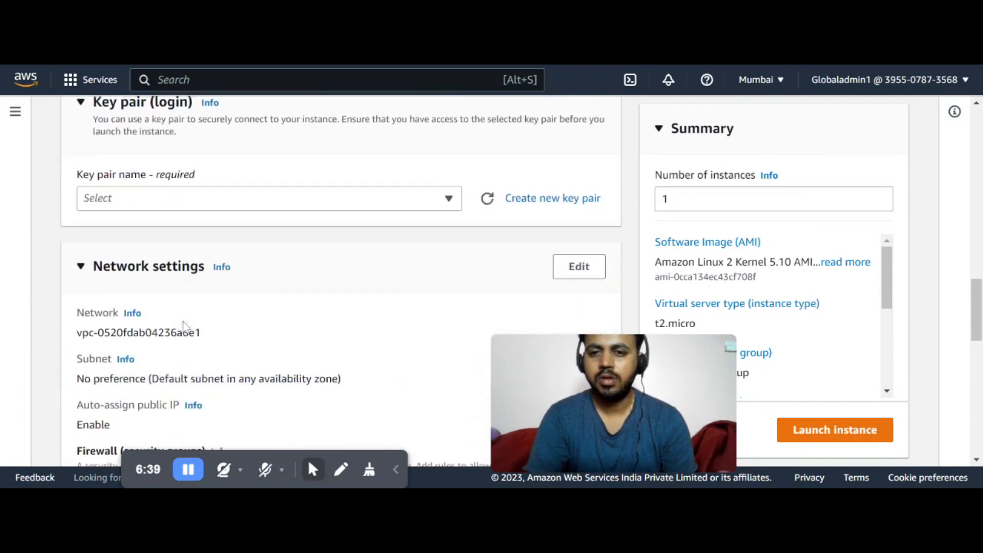
{"action": "scroll", "coordinate": [184, 324], "scroll_direction": "up", "scroll_amount": 1}
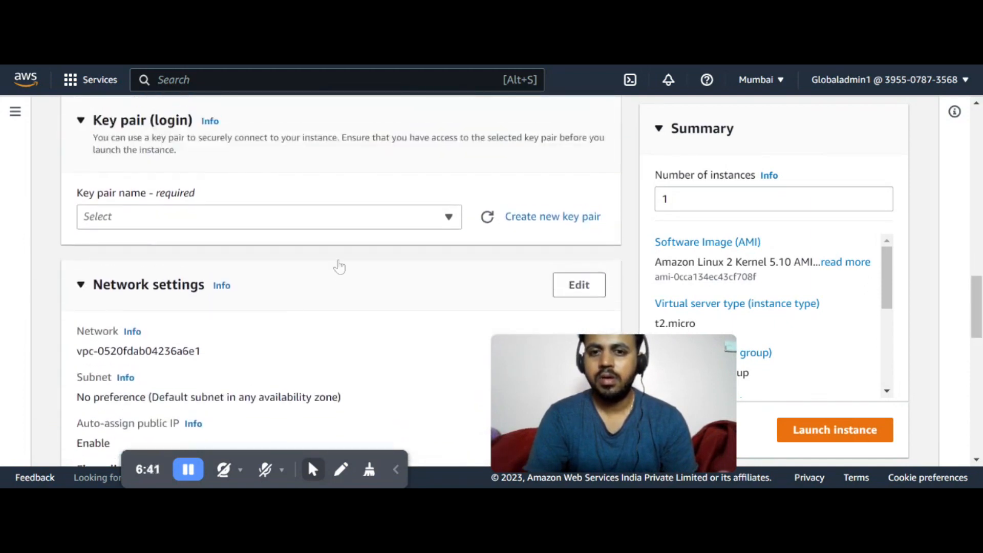
{"action": "left_click", "coordinate": [292, 220]}
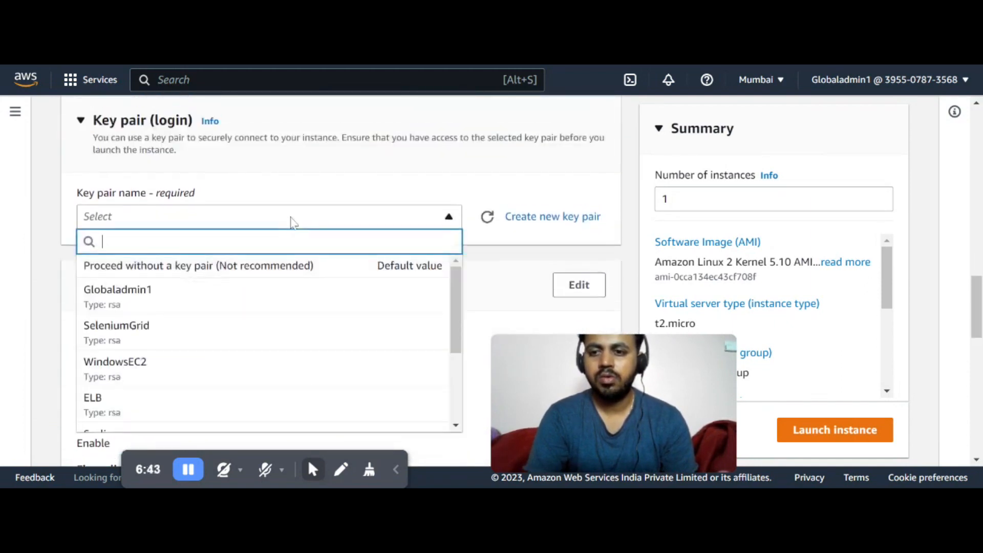
{"action": "scroll", "coordinate": [287, 368], "scroll_direction": "down", "scroll_amount": 2}
{"action": "scroll", "coordinate": [287, 368], "scroll_direction": "down", "scroll_amount": 4}
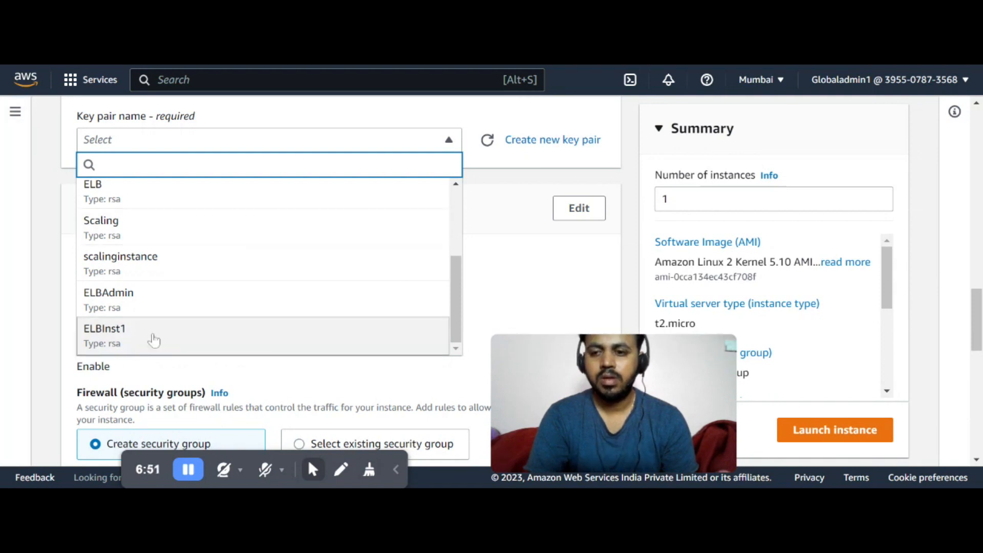
{"action": "left_click", "coordinate": [150, 344]}
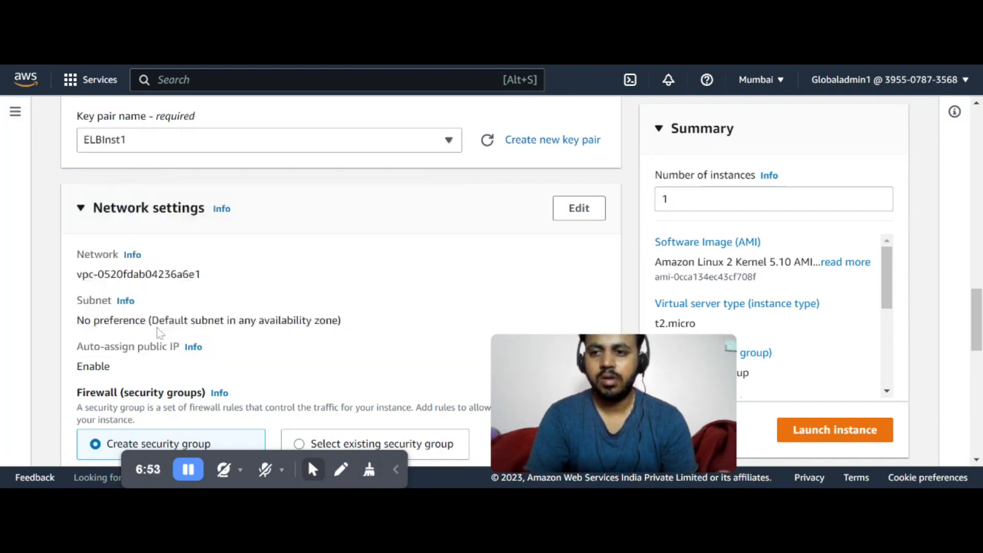
{"action": "scroll", "coordinate": [59, 259], "scroll_direction": "down", "scroll_amount": 3}
{"action": "scroll", "coordinate": [60, 262], "scroll_direction": "down", "scroll_amount": 1}
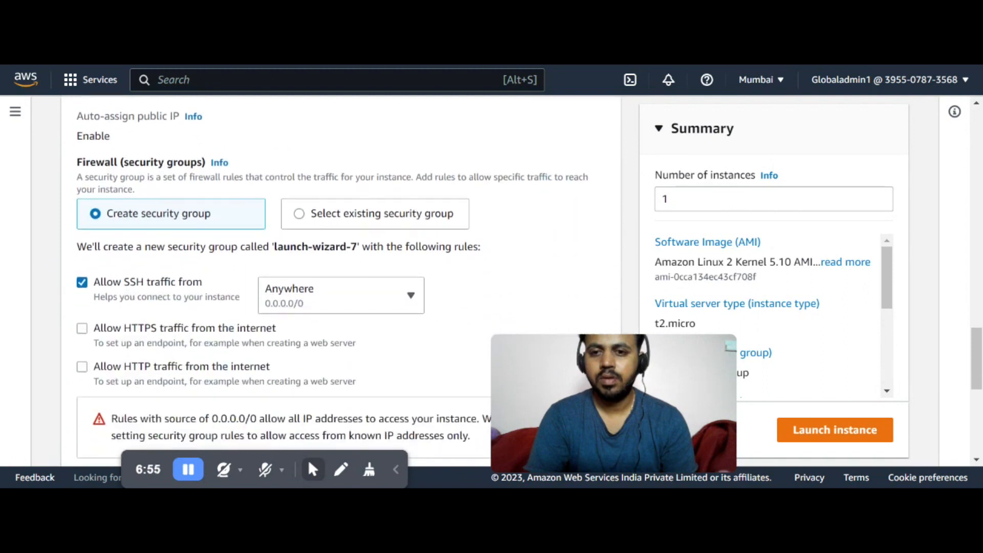
{"action": "left_click", "coordinate": [329, 223]}
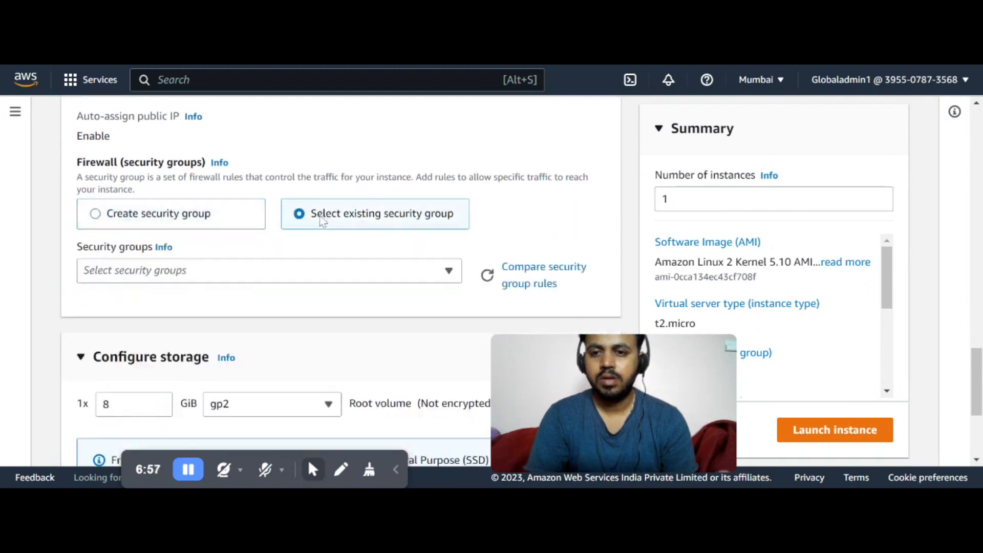
{"action": "left_click", "coordinate": [450, 273]}
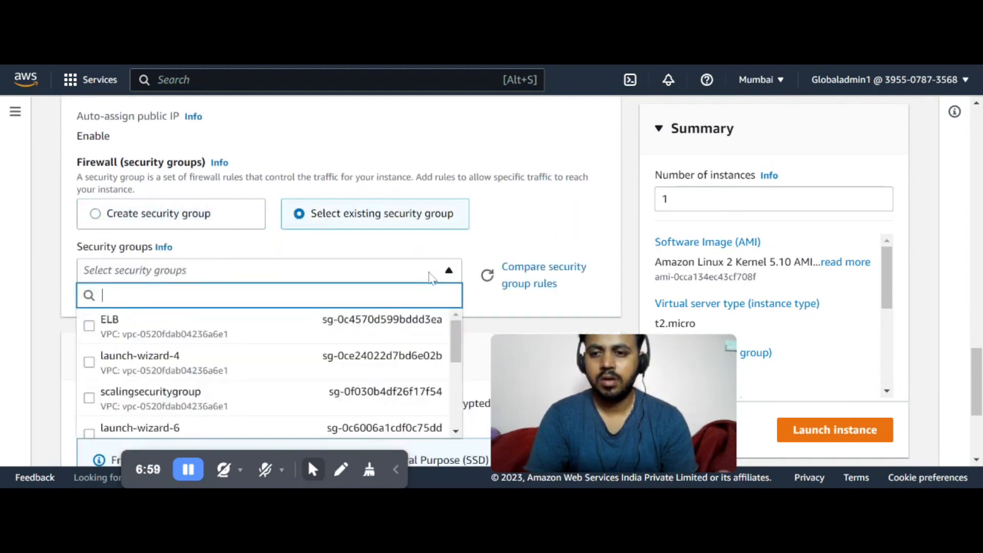
{"action": "scroll", "coordinate": [291, 350], "scroll_direction": "down", "scroll_amount": 2}
{"action": "scroll", "coordinate": [291, 349], "scroll_direction": "down", "scroll_amount": 5}
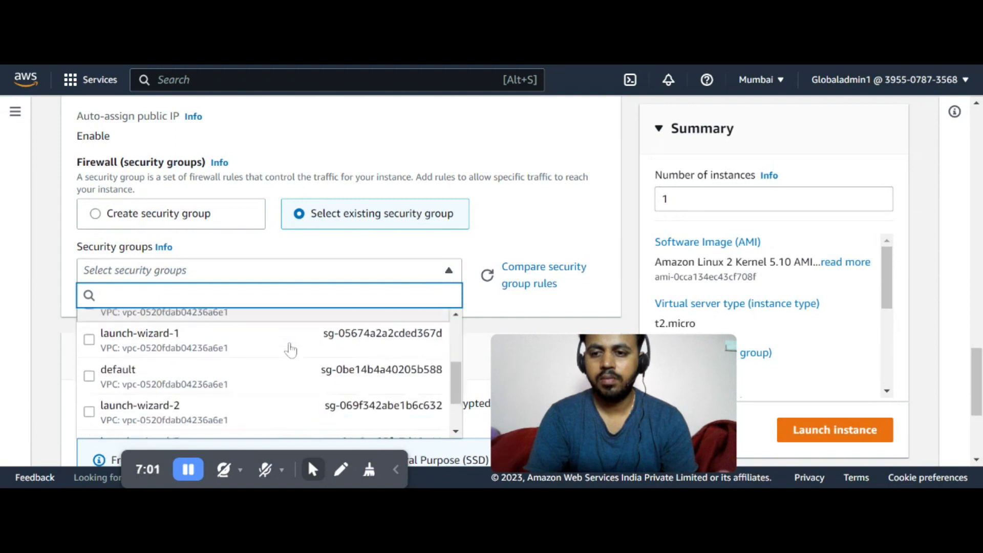
{"action": "scroll", "coordinate": [290, 350], "scroll_direction": "up", "scroll_amount": 6}
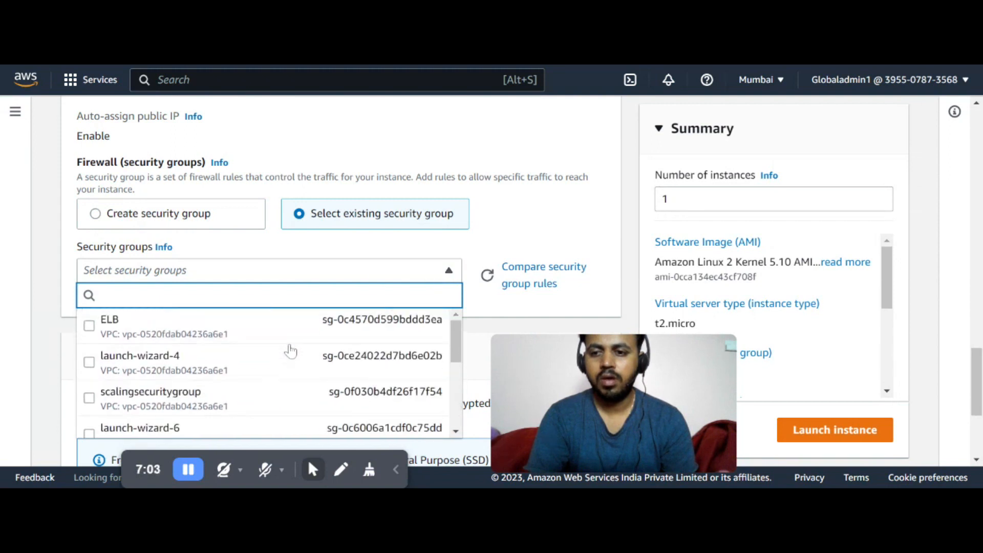
{"action": "scroll", "coordinate": [290, 350], "scroll_direction": "up", "scroll_amount": 3}
{"action": "scroll", "coordinate": [290, 348], "scroll_direction": "down", "scroll_amount": 2}
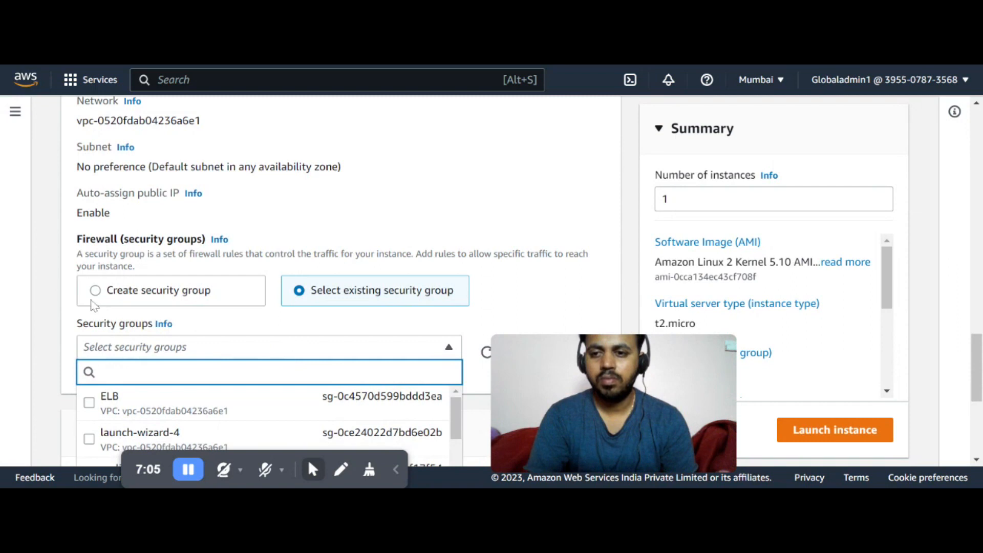
{"action": "left_click", "coordinate": [95, 292]}
Allow HTTP traffic from the internet in the new security group's rules
{"action": "scroll", "coordinate": [167, 333], "scroll_direction": "down", "scroll_amount": 5}
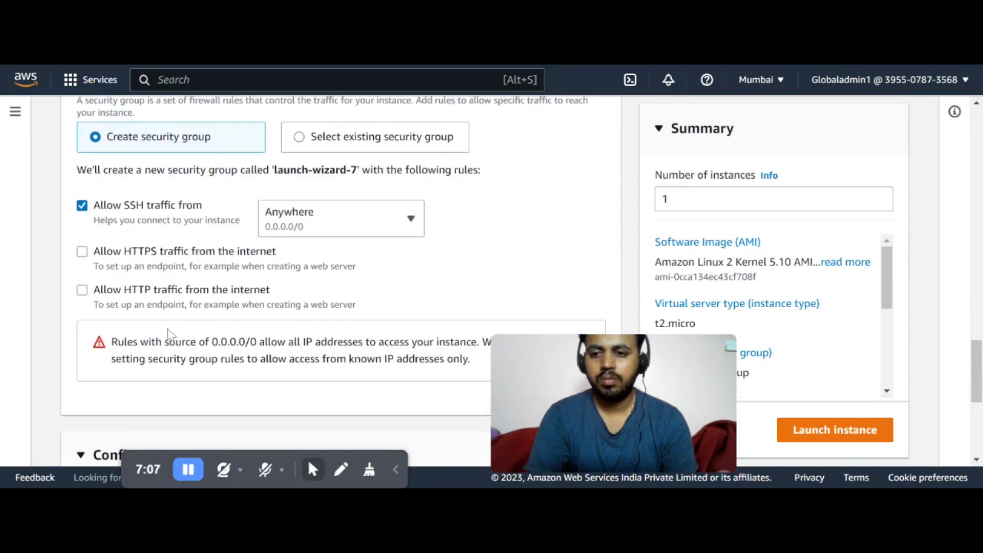
{"action": "left_click", "coordinate": [82, 214]}
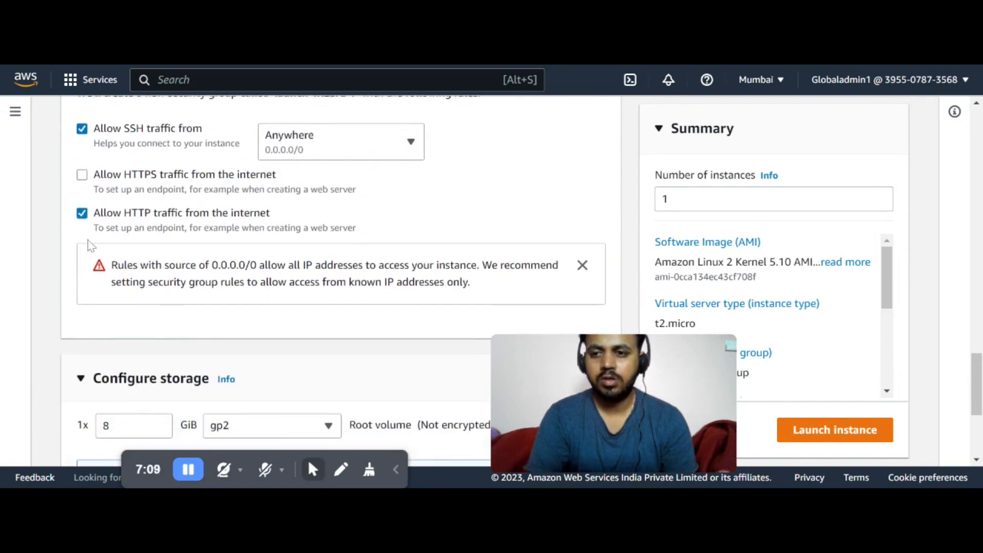
Expand Advanced details and paste the Version 2 web-server bash script into the User data field
{"action": "scroll", "coordinate": [143, 286], "scroll_direction": "down", "scroll_amount": 2}
{"action": "scroll", "coordinate": [143, 288], "scroll_direction": "up", "scroll_amount": 2}
{"action": "scroll", "coordinate": [143, 288], "scroll_direction": "down", "scroll_amount": 3}
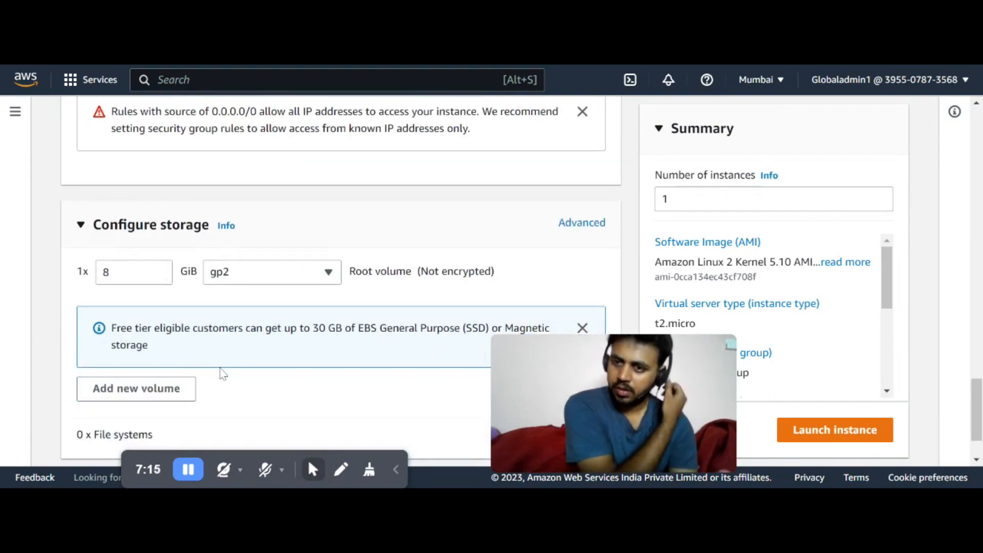
{"action": "scroll", "coordinate": [224, 369], "scroll_direction": "down", "scroll_amount": 2}
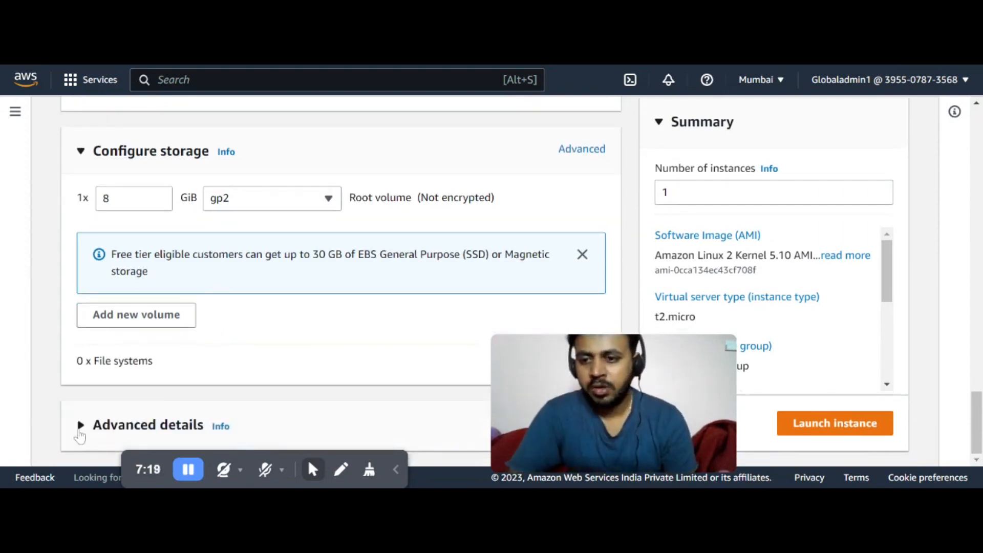
{"action": "left_click", "coordinate": [78, 434]}
{"action": "scroll", "coordinate": [351, 321], "scroll_direction": "down", "scroll_amount": 5}
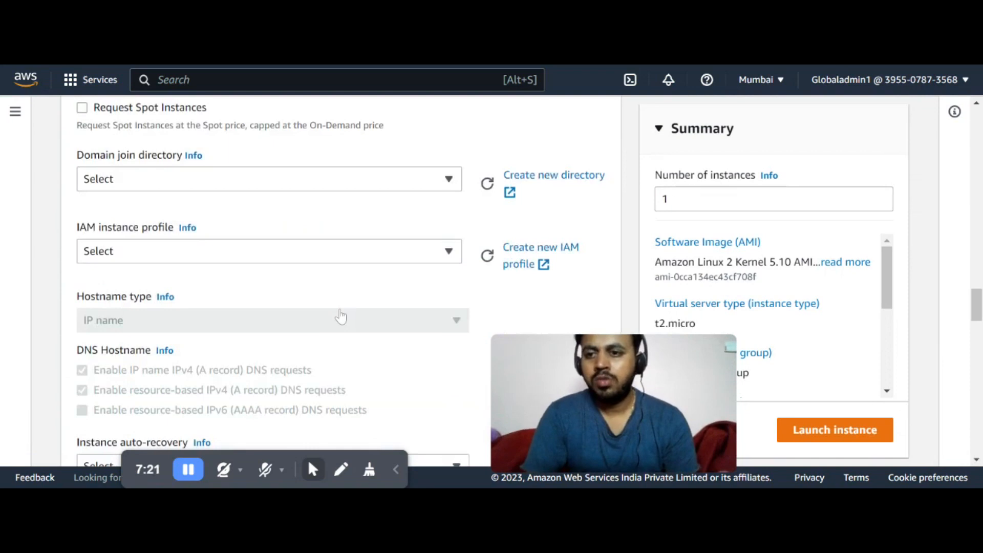
{"action": "scroll", "coordinate": [341, 316], "scroll_direction": "down", "scroll_amount": 10}
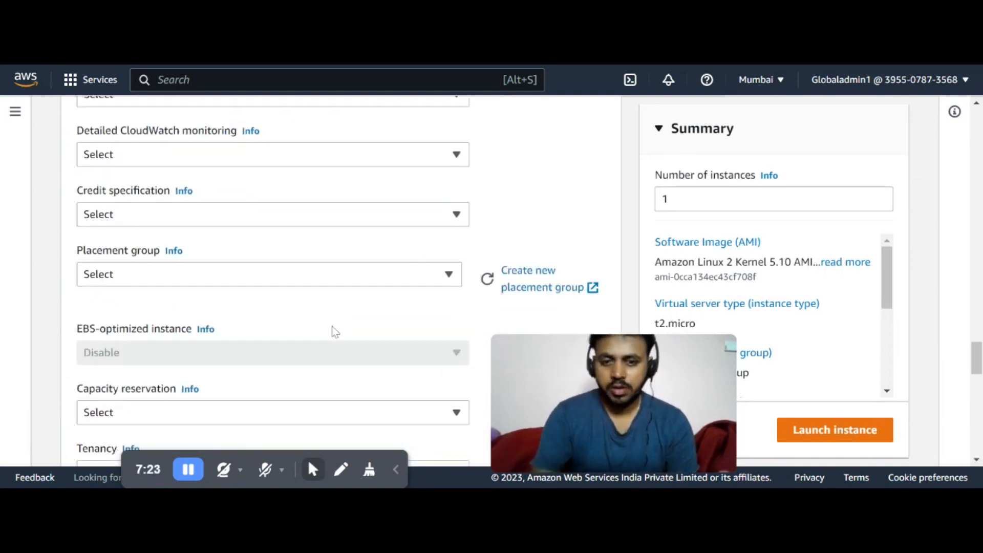
{"action": "scroll", "coordinate": [279, 362], "scroll_direction": "down", "scroll_amount": 10}
{"action": "scroll", "coordinate": [279, 364], "scroll_direction": "down", "scroll_amount": 4}
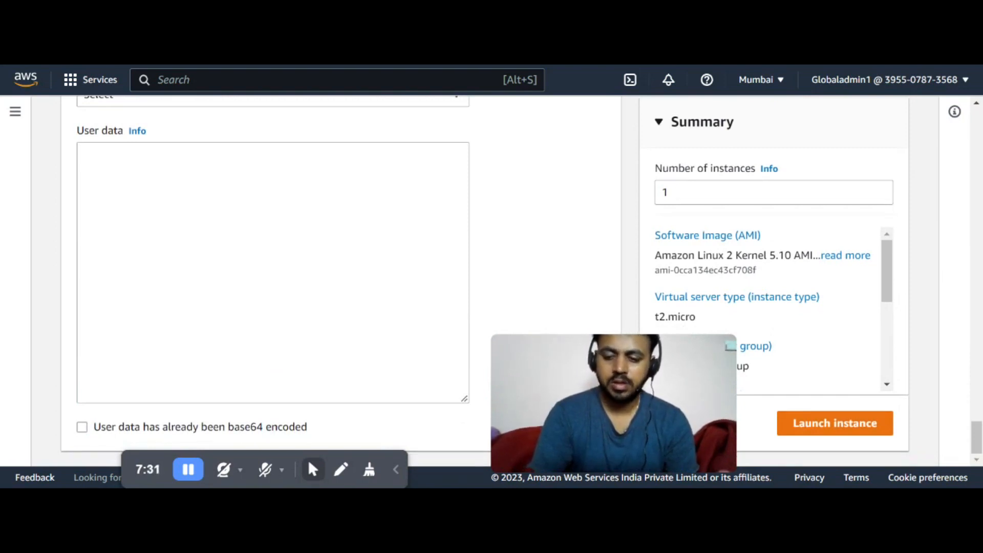
{"action": "left_click", "coordinate": [86, 155]}
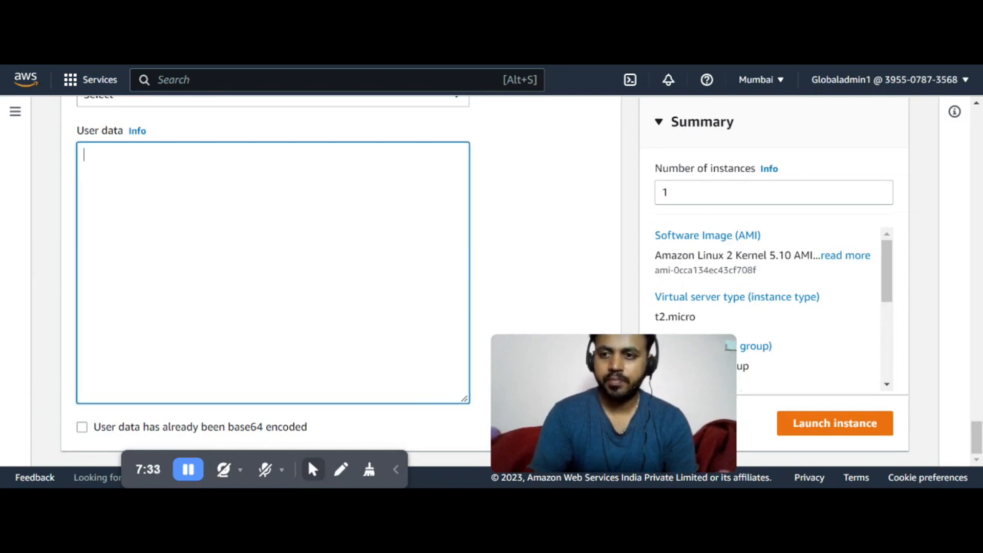
{"action": "type", "text": "#!/bin/bash yum update -y yum install -y httpd systemctl start httpd systemctl enable httpd cd /var/www/html echo \"<h1>Version 2 EC2 Linux Instance Version 2: $(hostname -f)</h1>\" > index.html"}
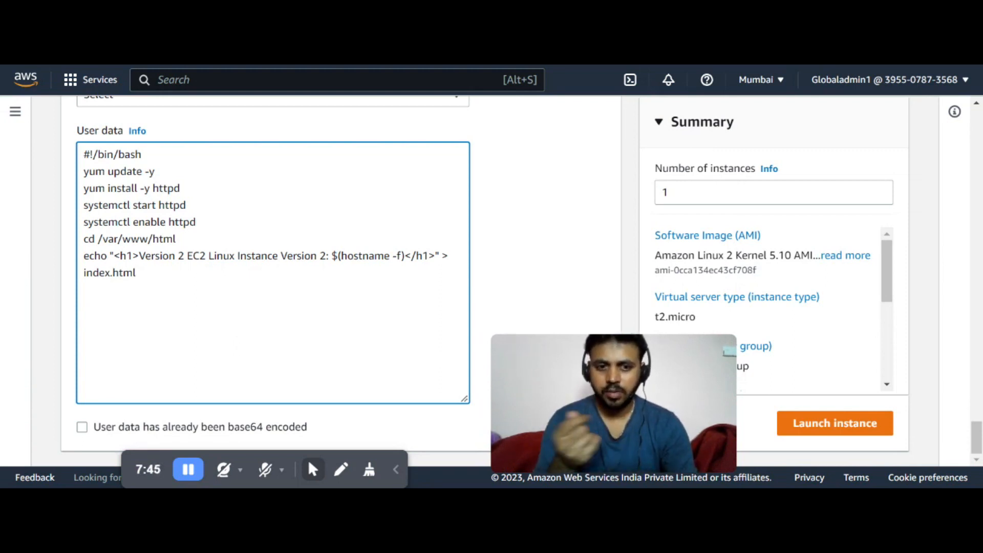
Launch the ELBINST2 instance and return to the instances list
{"action": "left_click_drag", "start_coordinate": [541, 398], "coordinate": [488, 396]}
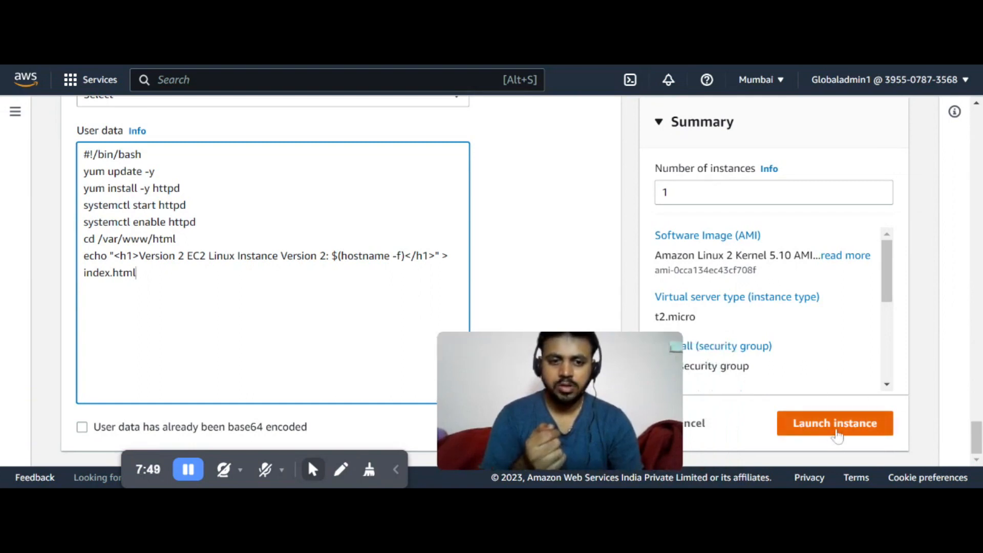
{"action": "left_click", "coordinate": [836, 431]}
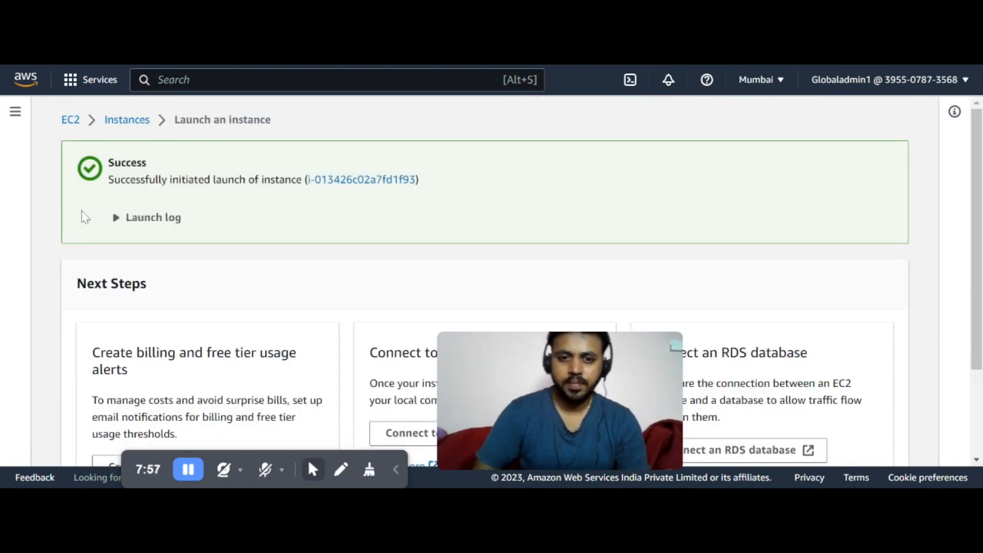
{"action": "mouse_move", "coordinate": [487, 351]}
{"action": "left_click_drag", "start_coordinate": [487, 351], "coordinate": [785, 362]}
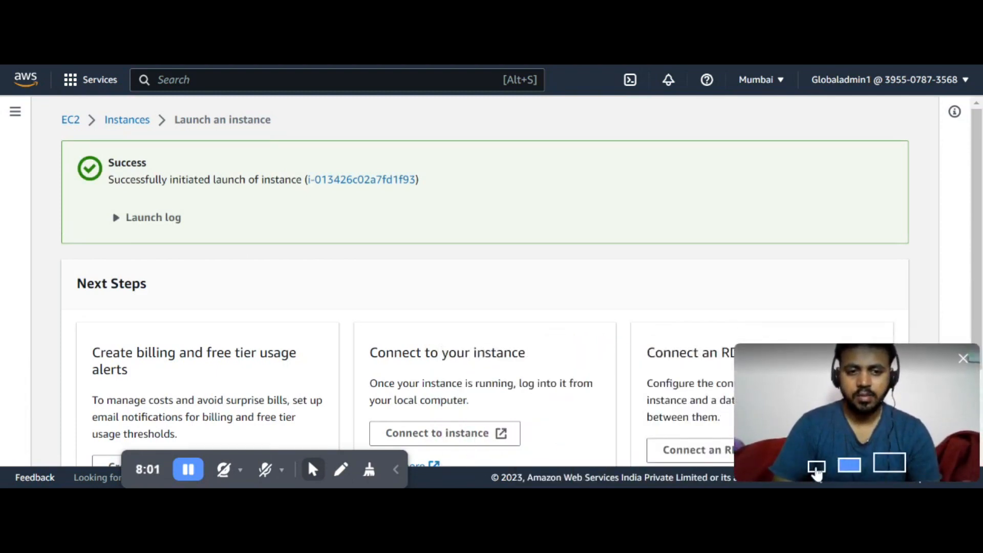
{"action": "left_click", "coordinate": [817, 466]}
{"action": "left_click_drag", "start_coordinate": [773, 374], "coordinate": [878, 438]}
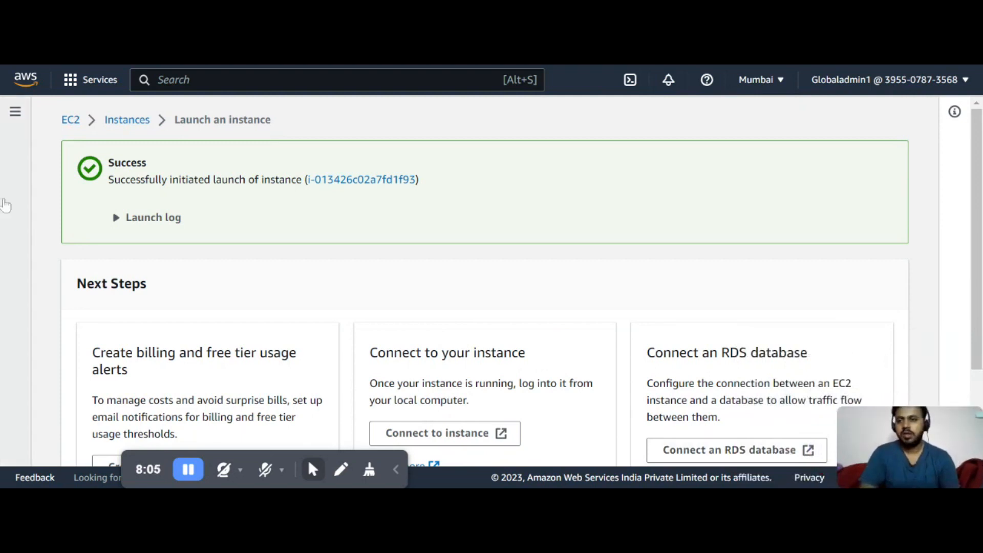
{"action": "left_click", "coordinate": [118, 146]}
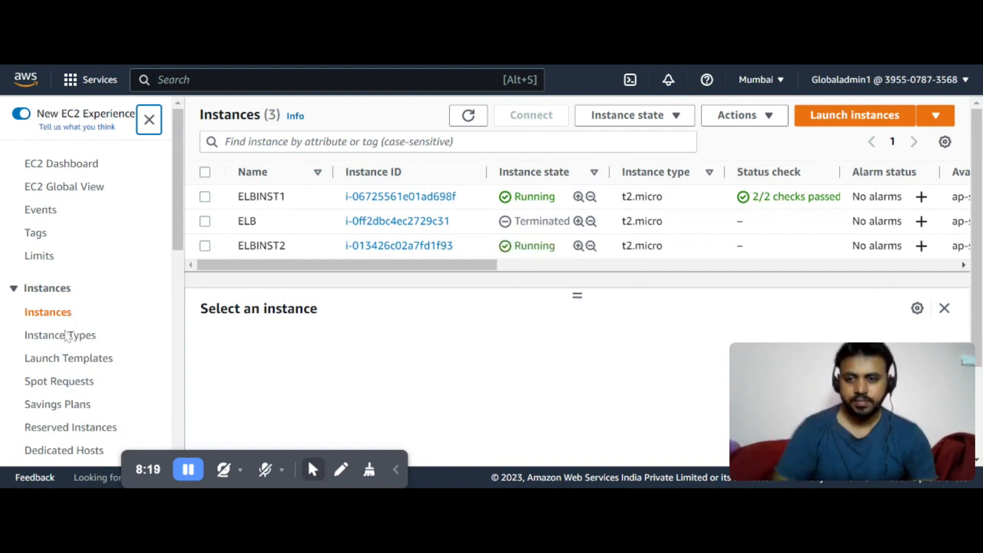
Open ELBINST2's instance summary and copy its public IPv4 address
{"action": "left_click_drag", "start_coordinate": [190, 481], "coordinate": [77, 472]}
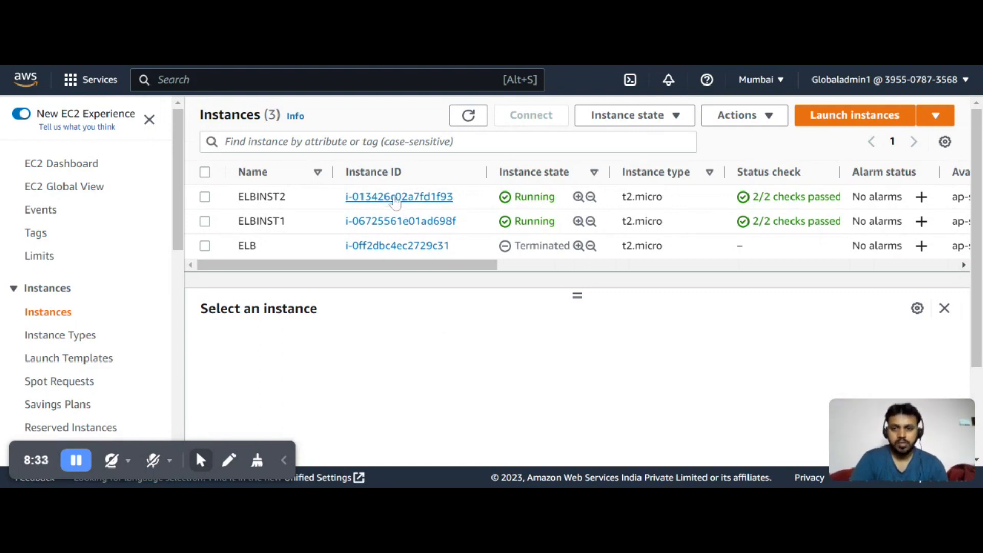
{"action": "left_click", "coordinate": [396, 199]}
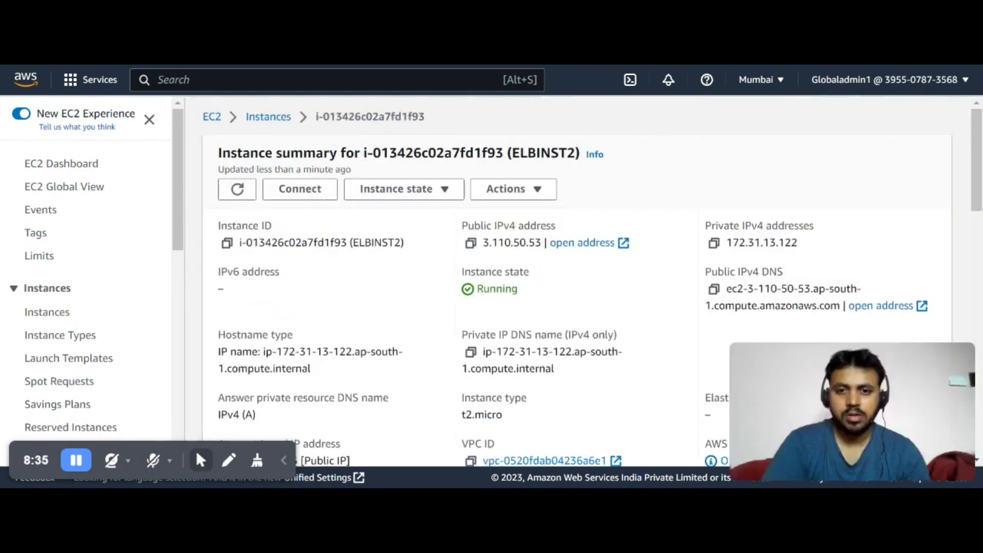
{"action": "left_click", "coordinate": [470, 243]}
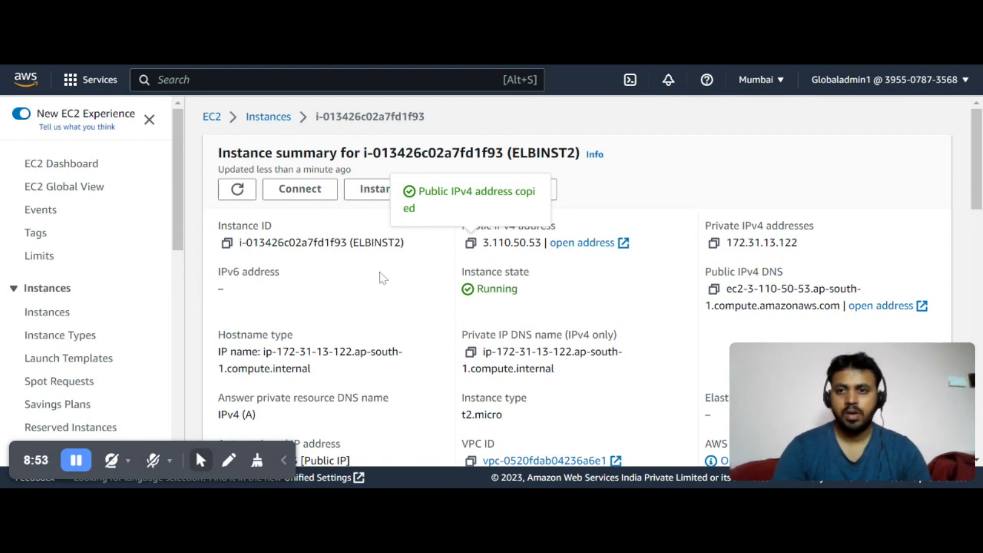
Go back to the instances list, open ELBINST1's summary and copy its public IPv4 address
{"action": "left_click", "coordinate": [275, 120]}
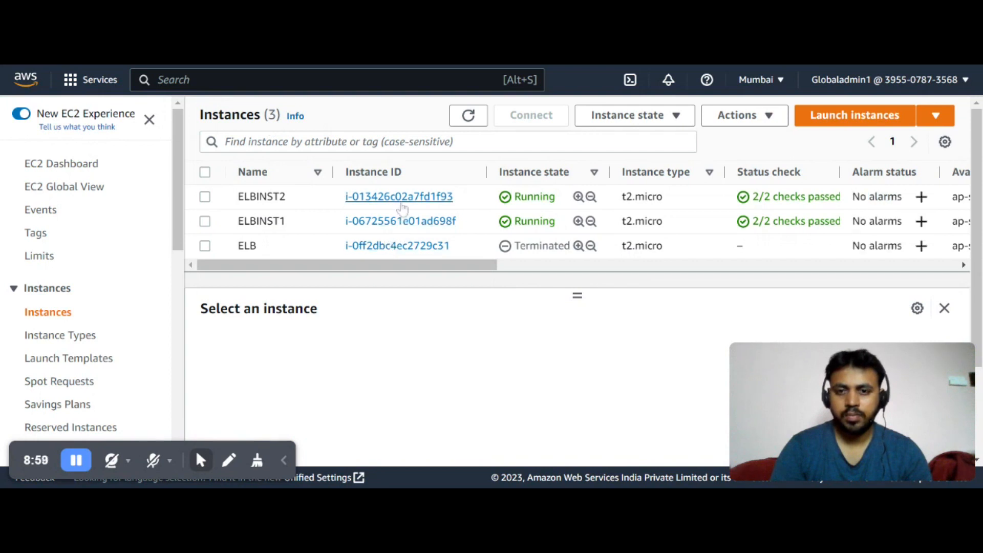
{"action": "left_click", "coordinate": [408, 222]}
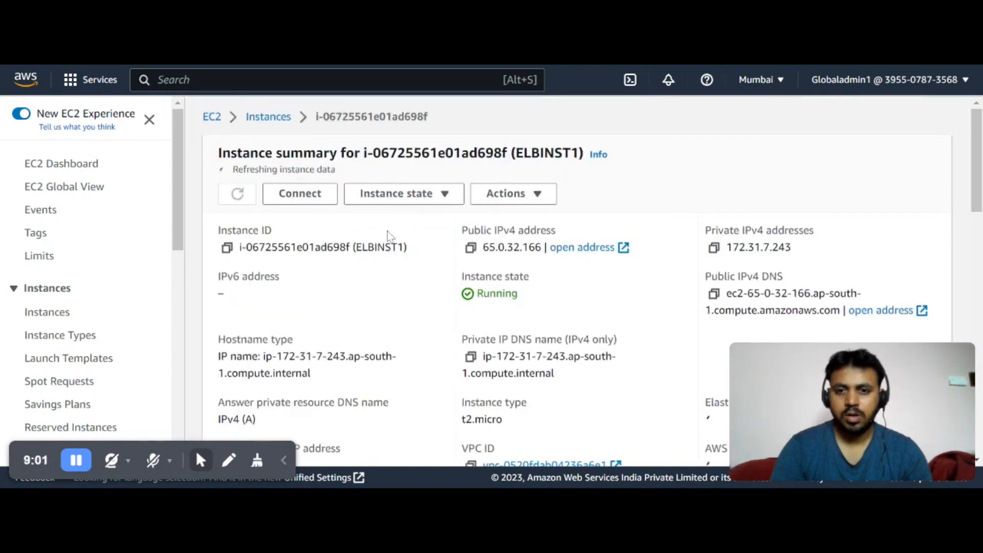
{"action": "left_click", "coordinate": [471, 243]}
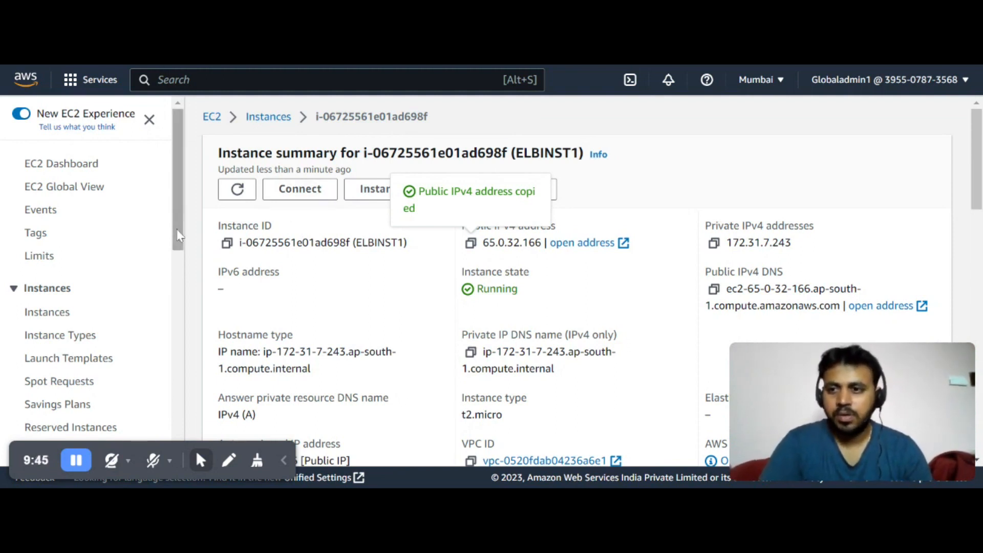
Go to Load Balancers and delete the existing scalingloadbalancer
{"action": "scroll", "coordinate": [172, 241], "scroll_direction": "down", "scroll_amount": 2}
{"action": "scroll", "coordinate": [149, 241], "scroll_direction": "up", "scroll_amount": 2}
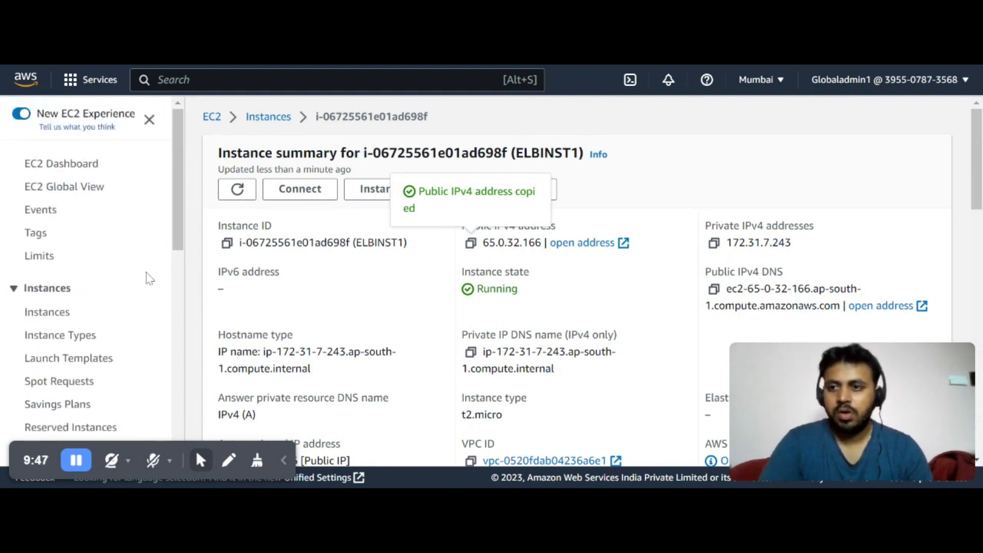
{"action": "scroll", "coordinate": [148, 278], "scroll_direction": "down", "scroll_amount": 2}
{"action": "scroll", "coordinate": [103, 271], "scroll_direction": "down", "scroll_amount": 5}
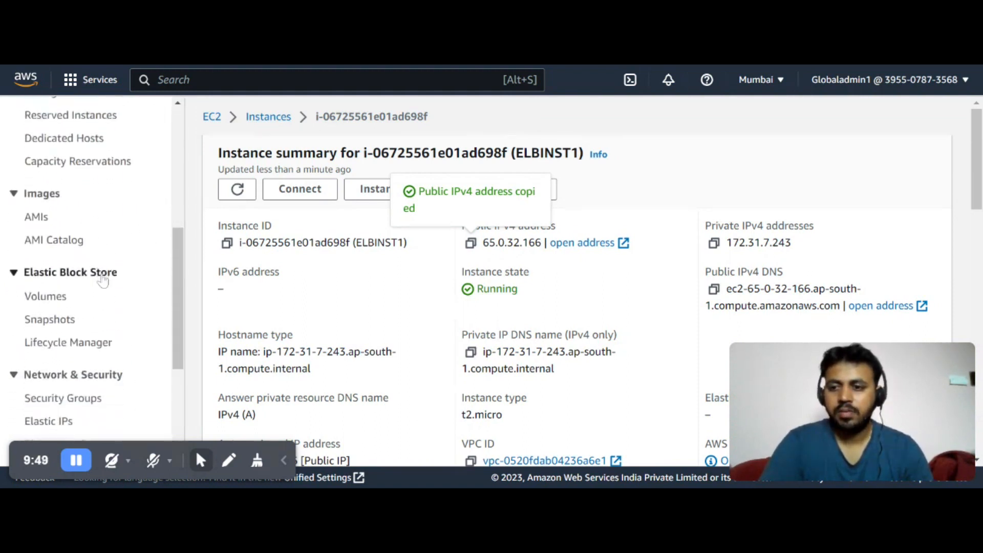
{"action": "scroll", "coordinate": [102, 279], "scroll_direction": "down", "scroll_amount": 3}
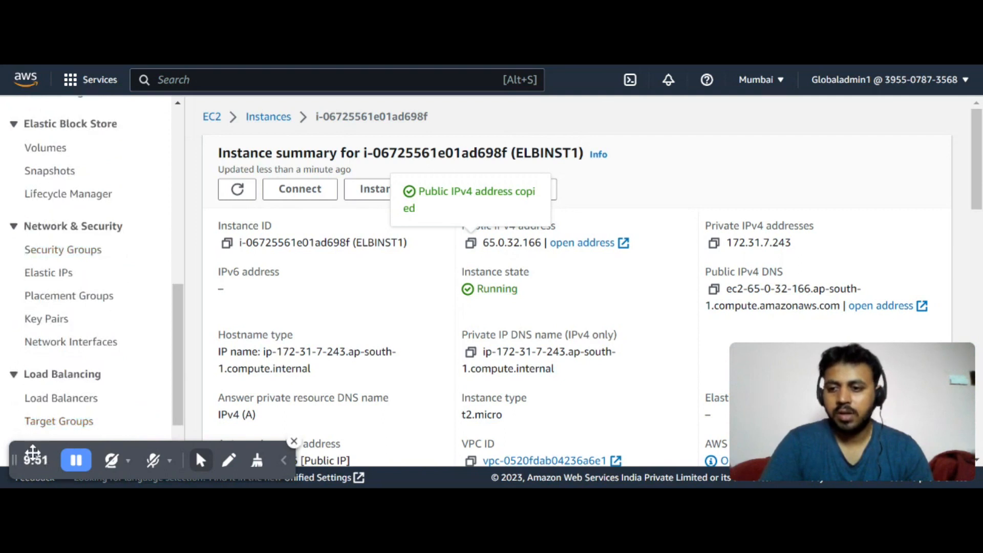
{"action": "left_click_drag", "start_coordinate": [32, 453], "coordinate": [704, 473]}
{"action": "scroll", "coordinate": [55, 228], "scroll_direction": "up", "scroll_amount": 5}
{"action": "scroll", "coordinate": [54, 230], "scroll_direction": "up", "scroll_amount": 4}
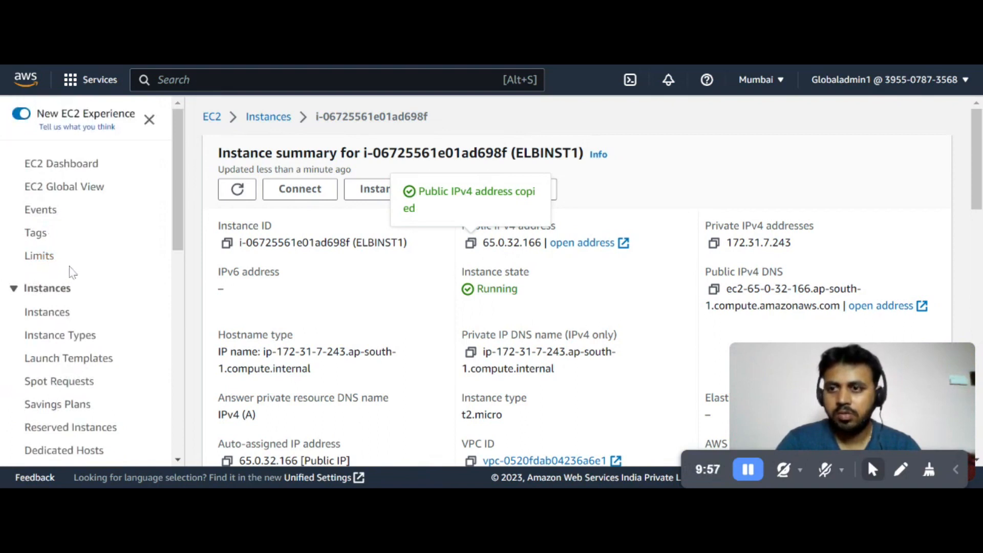
{"action": "scroll", "coordinate": [85, 282], "scroll_direction": "down", "scroll_amount": 2}
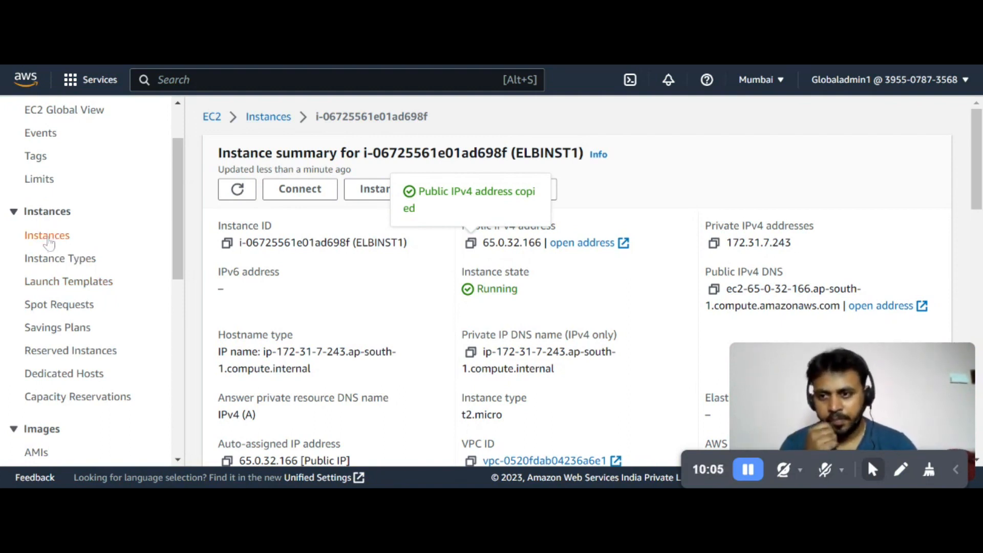
{"action": "scroll", "coordinate": [48, 244], "scroll_direction": "down", "scroll_amount": 5}
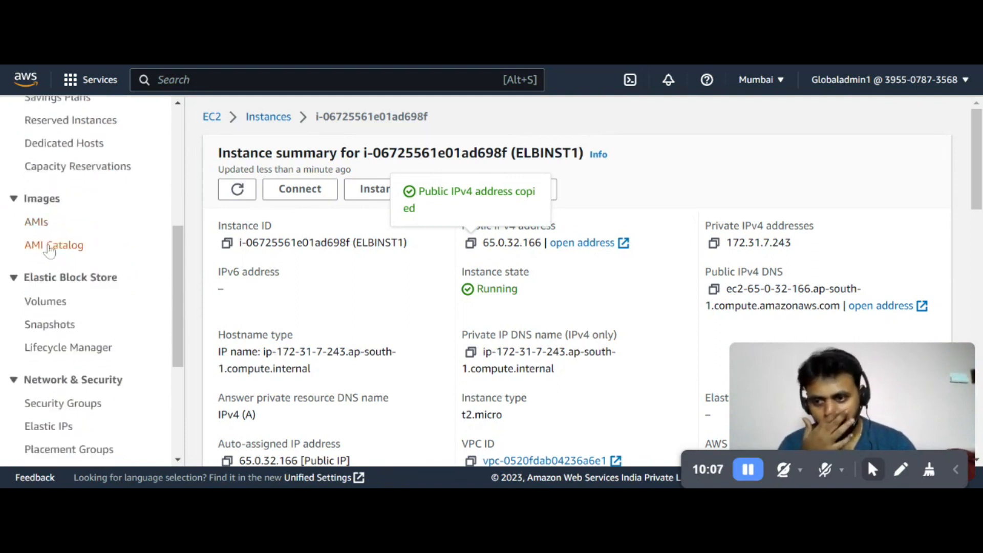
{"action": "scroll", "coordinate": [50, 251], "scroll_direction": "down", "scroll_amount": 4}
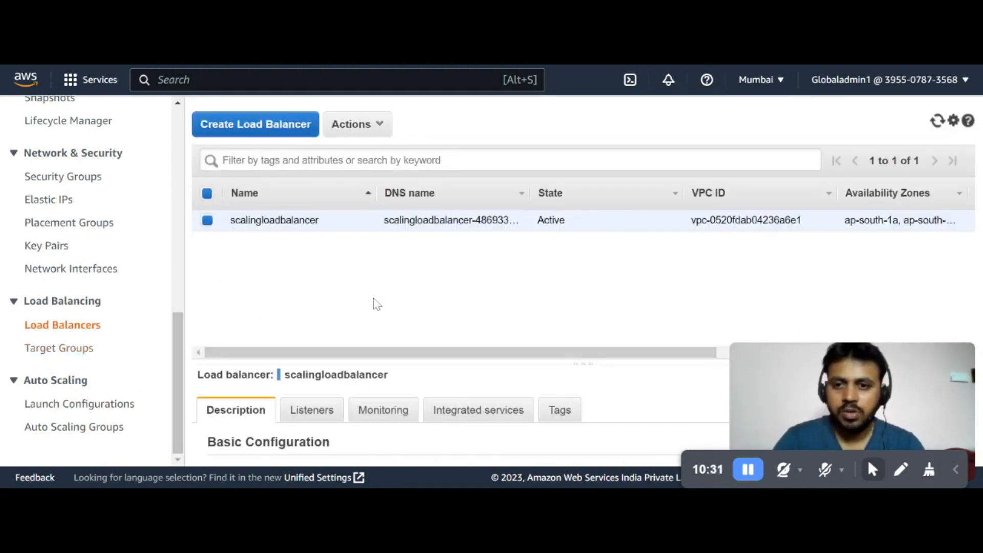
{"action": "left_click", "coordinate": [377, 125]}
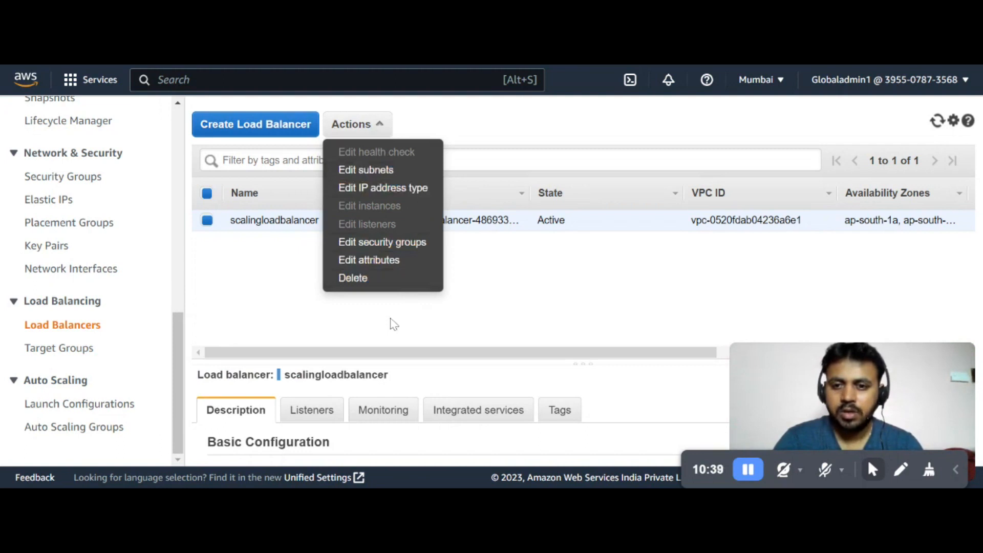
{"action": "left_click", "coordinate": [358, 279]}
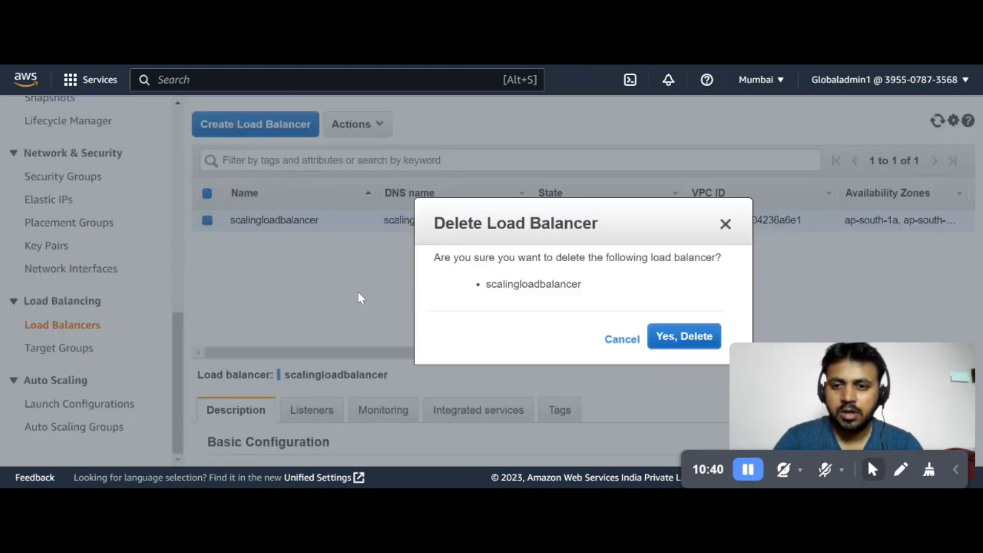
{"action": "left_click", "coordinate": [671, 338]}
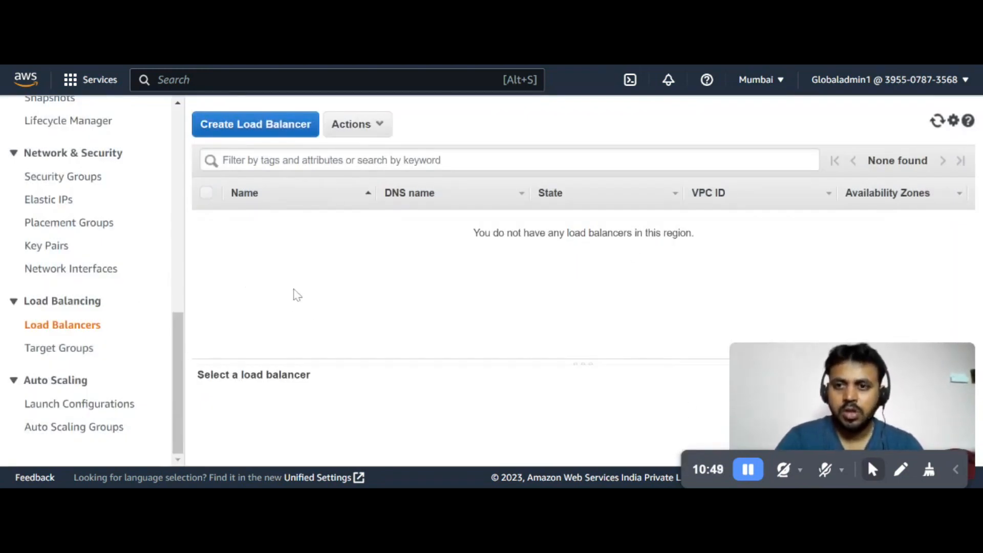
Start creating a new load balancer and expand the Classic Load Balancer option among the load balancer types
{"action": "left_click", "coordinate": [272, 132]}
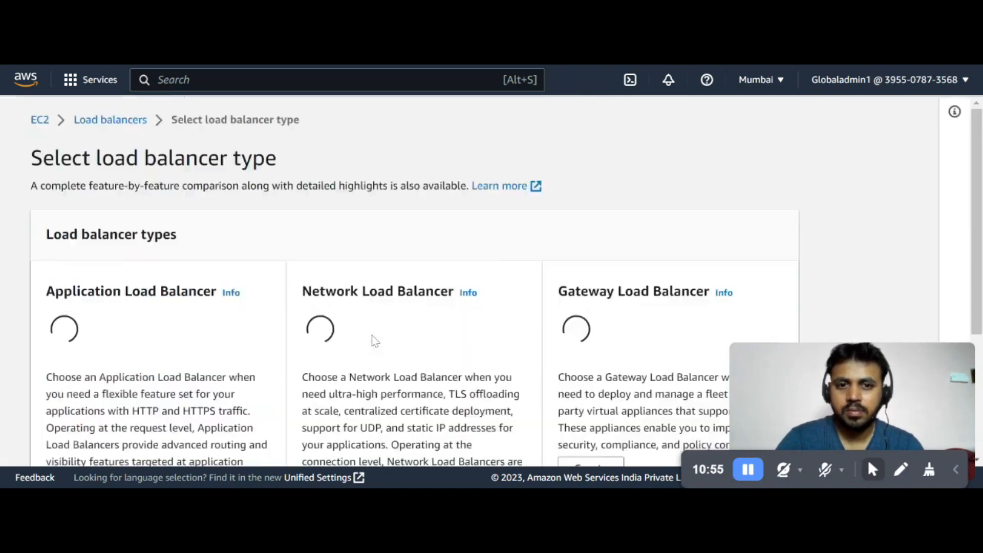
{"action": "scroll", "coordinate": [424, 310], "scroll_direction": "down", "scroll_amount": 1}
{"action": "scroll", "coordinate": [424, 311], "scroll_direction": "up", "scroll_amount": 1}
{"action": "scroll", "coordinate": [424, 311], "scroll_direction": "down", "scroll_amount": 1}
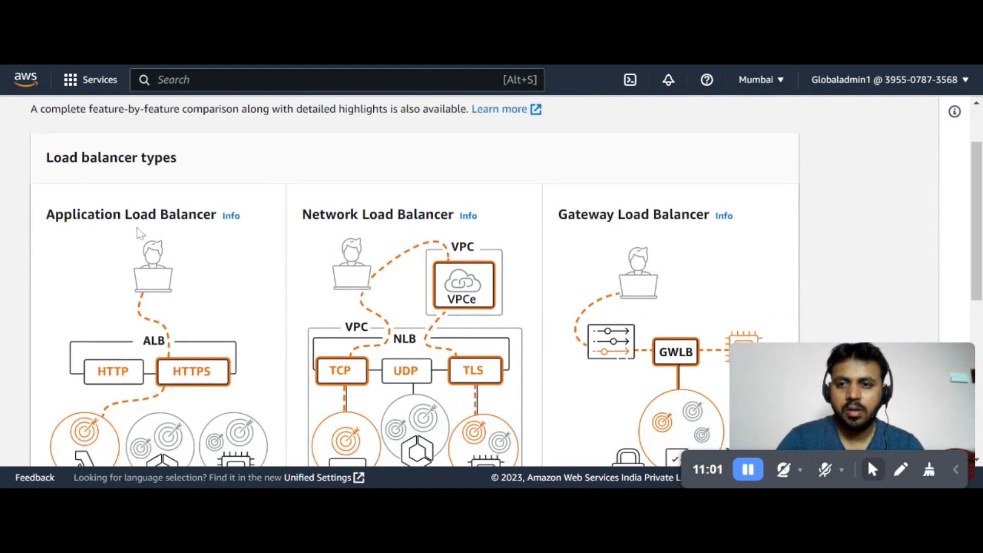
{"action": "scroll", "coordinate": [572, 255], "scroll_direction": "down", "scroll_amount": 1}
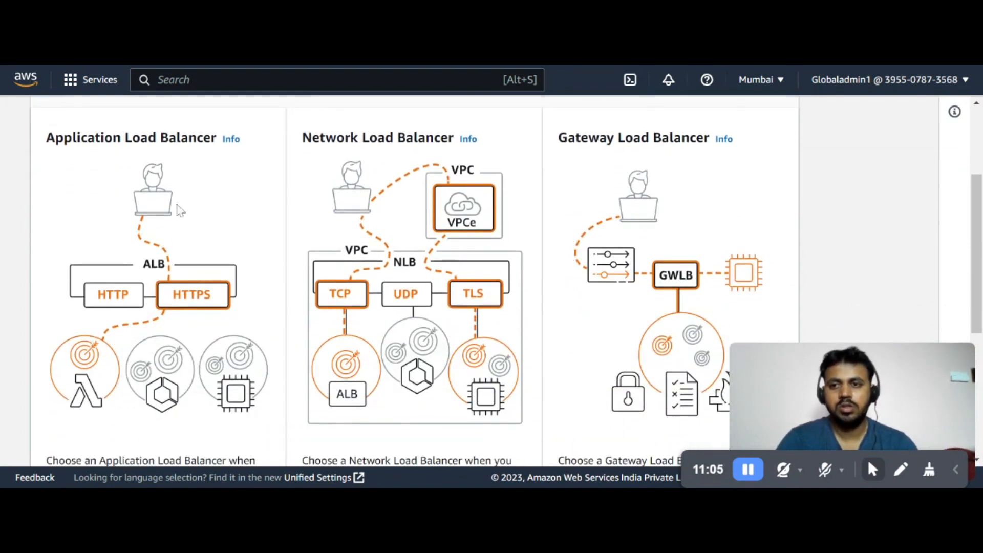
{"action": "scroll", "coordinate": [180, 215], "scroll_direction": "down", "scroll_amount": 3}
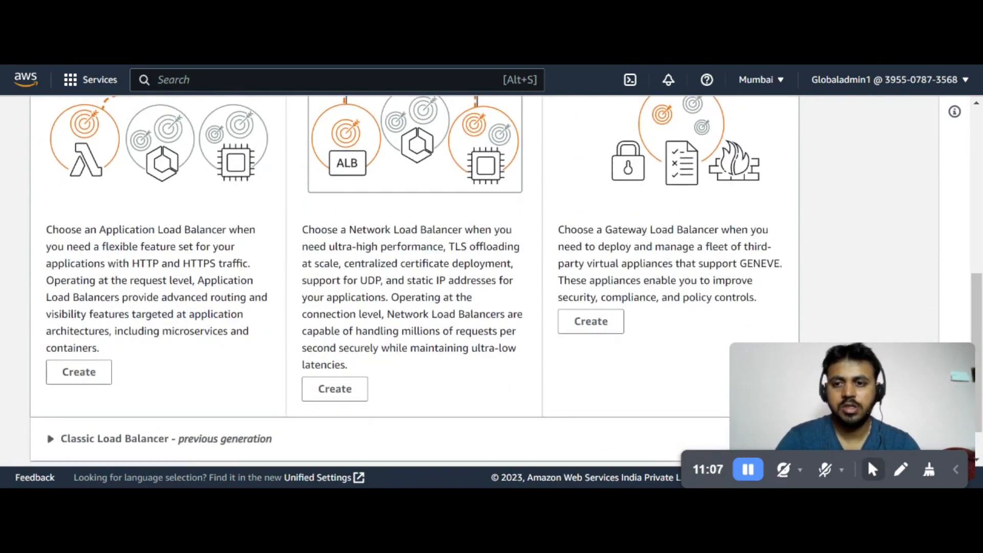
{"action": "left_click", "coordinate": [51, 390]}
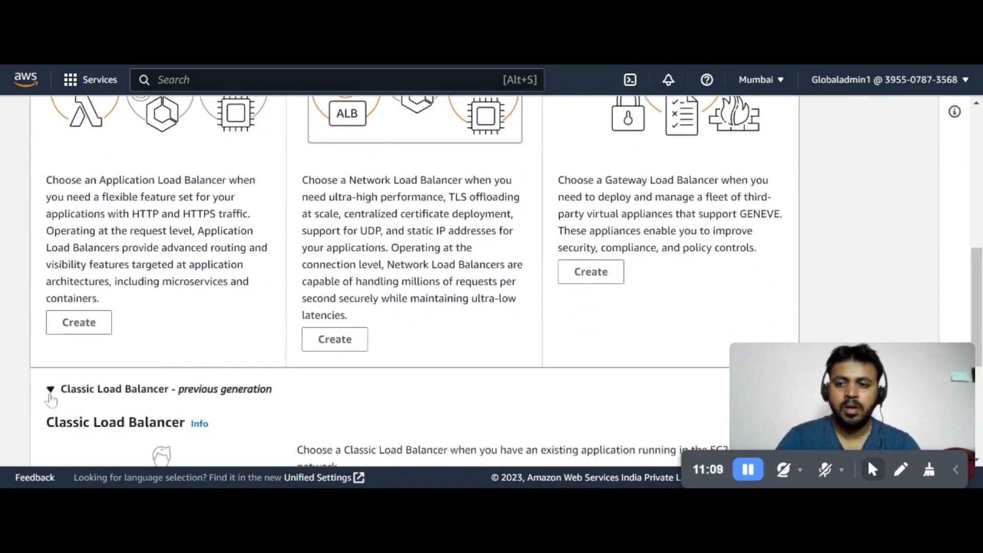
{"action": "scroll", "coordinate": [220, 399], "scroll_direction": "down", "scroll_amount": 1}
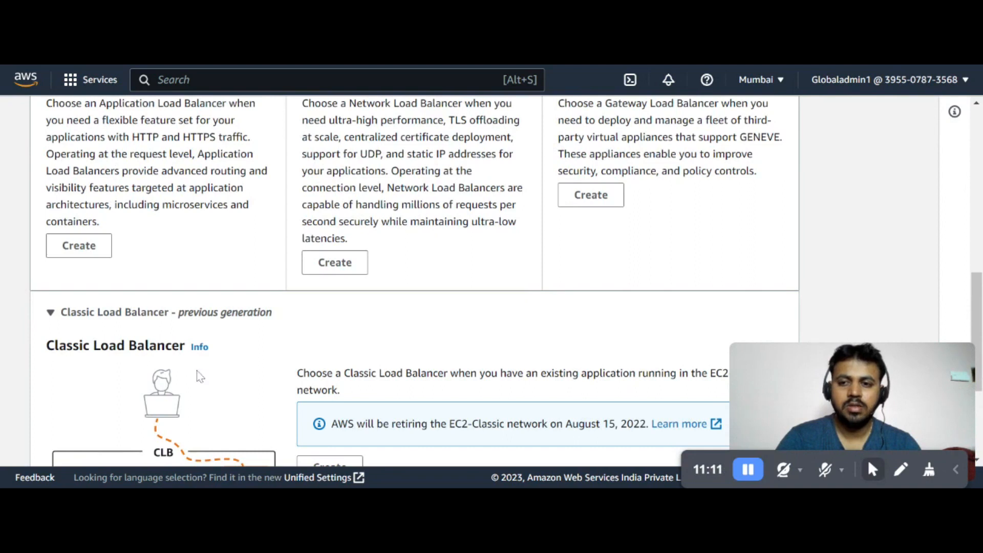
{"action": "scroll", "coordinate": [196, 376], "scroll_direction": "down", "scroll_amount": 1}
{"action": "scroll", "coordinate": [189, 353], "scroll_direction": "up", "scroll_amount": 6}
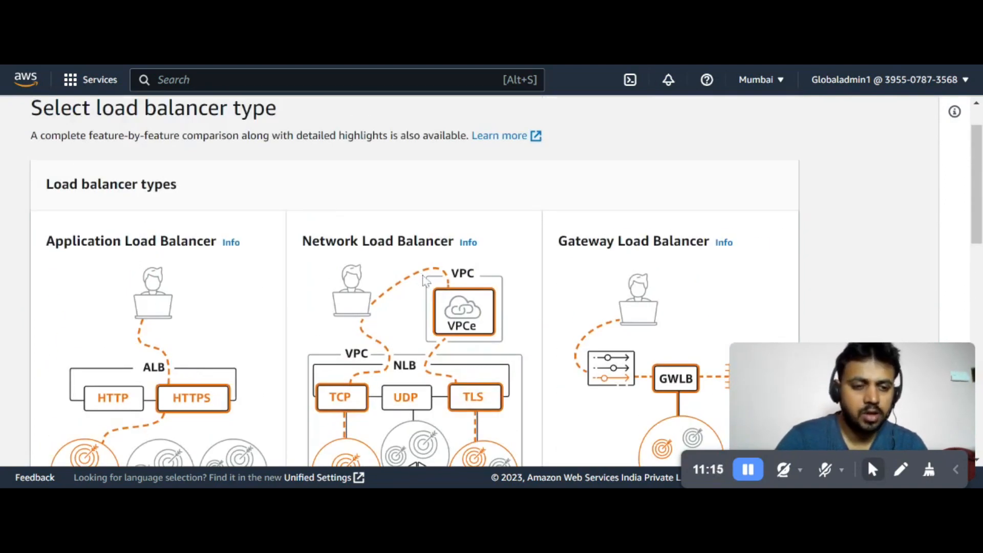
Start creating an Application Load Balancer from the load balancer types
{"action": "scroll", "coordinate": [299, 277], "scroll_direction": "down", "scroll_amount": 3}
{"action": "scroll", "coordinate": [308, 307], "scroll_direction": "down", "scroll_amount": 3}
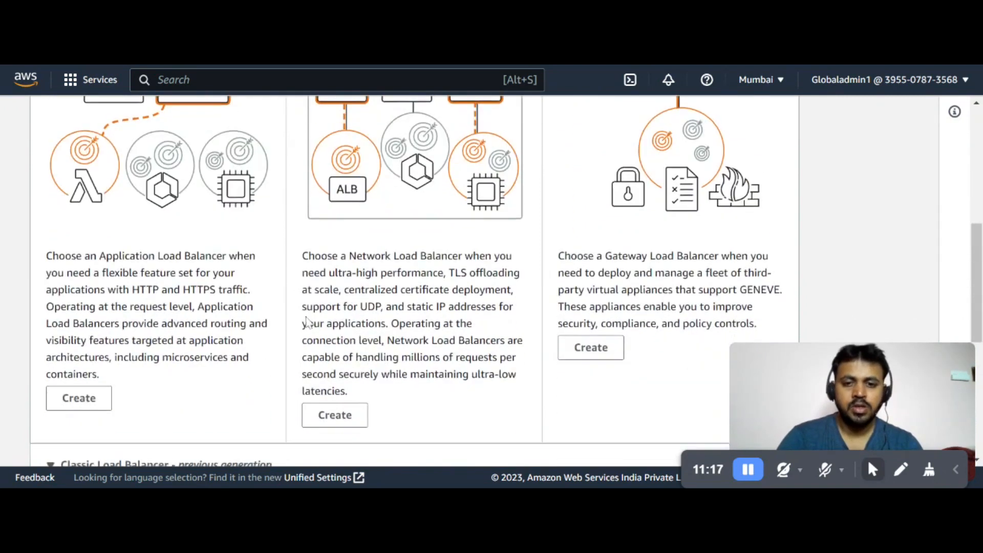
{"action": "scroll", "coordinate": [307, 322], "scroll_direction": "down", "scroll_amount": 5}
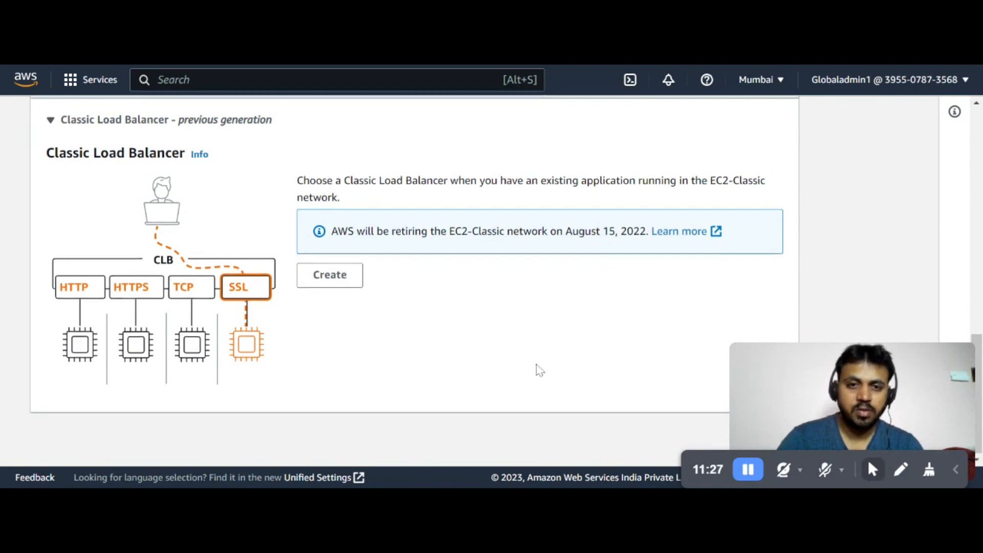
{"action": "scroll", "coordinate": [538, 369], "scroll_direction": "up", "scroll_amount": 5}
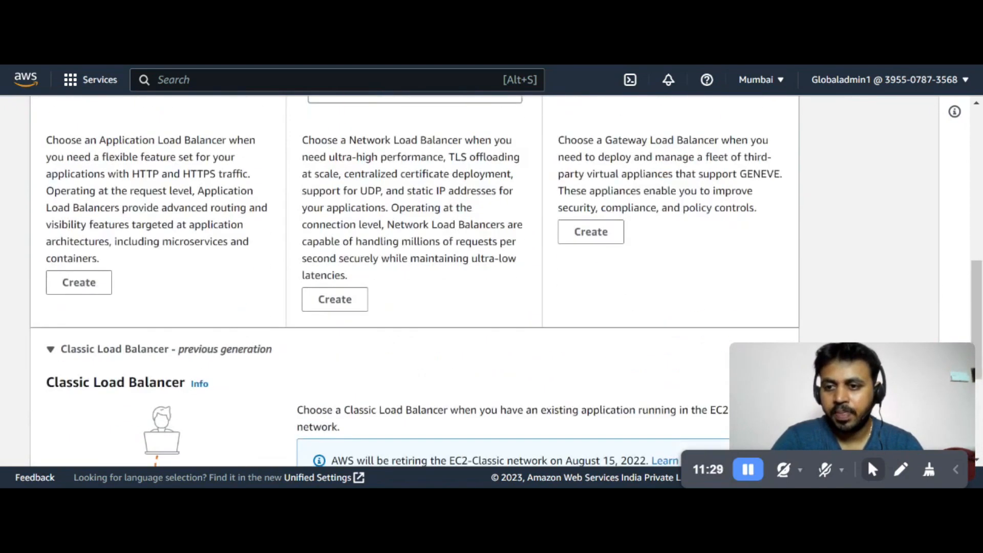
{"action": "left_click", "coordinate": [70, 292]}
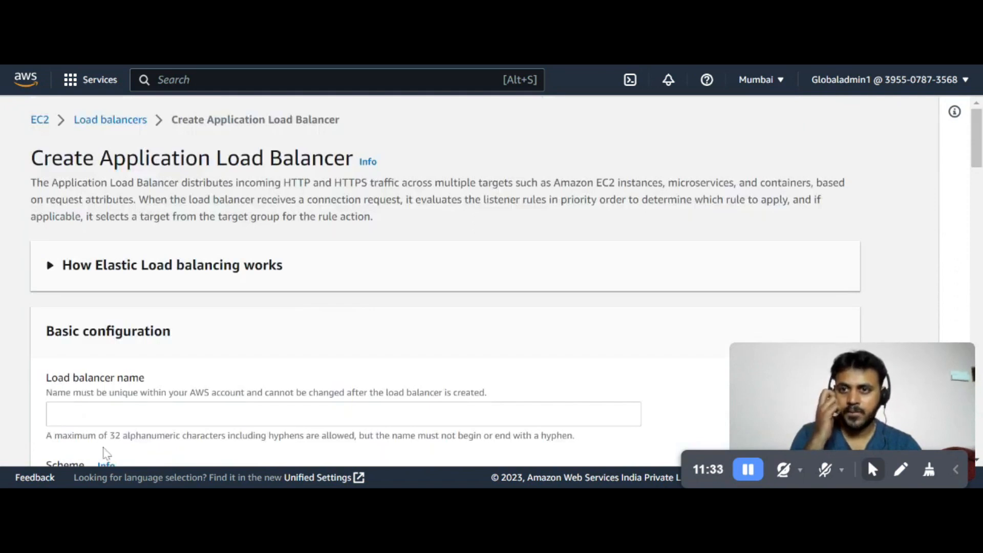
Name the load balancer ELBloadbal
{"action": "scroll", "coordinate": [400, 351], "scroll_direction": "down", "scroll_amount": 3}
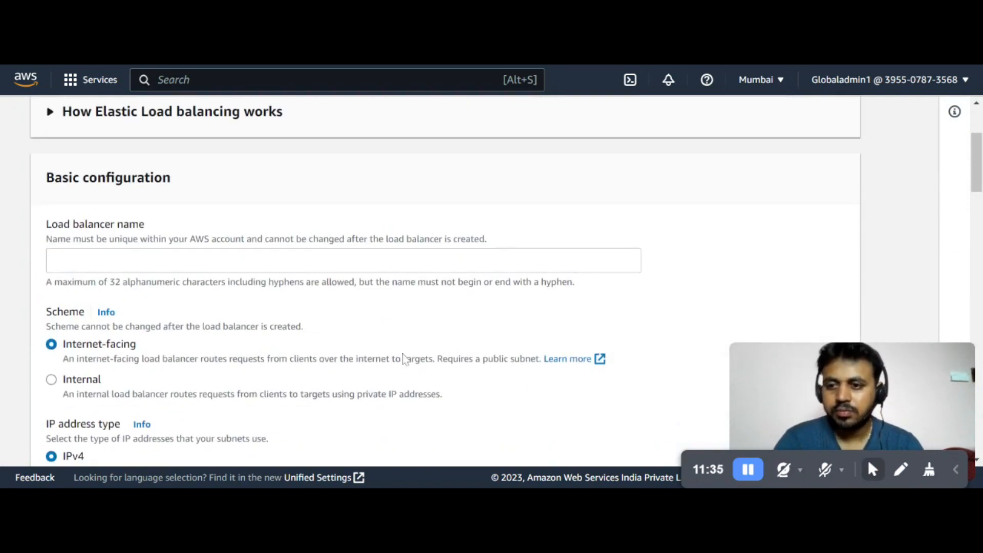
{"action": "left_click", "coordinate": [154, 261]}
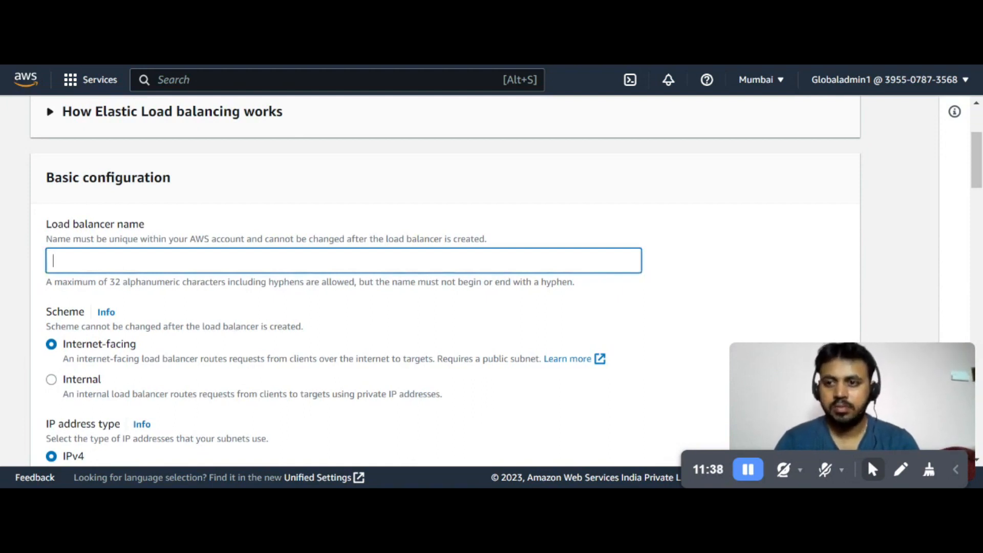
{"action": "type", "text": "ELB"}
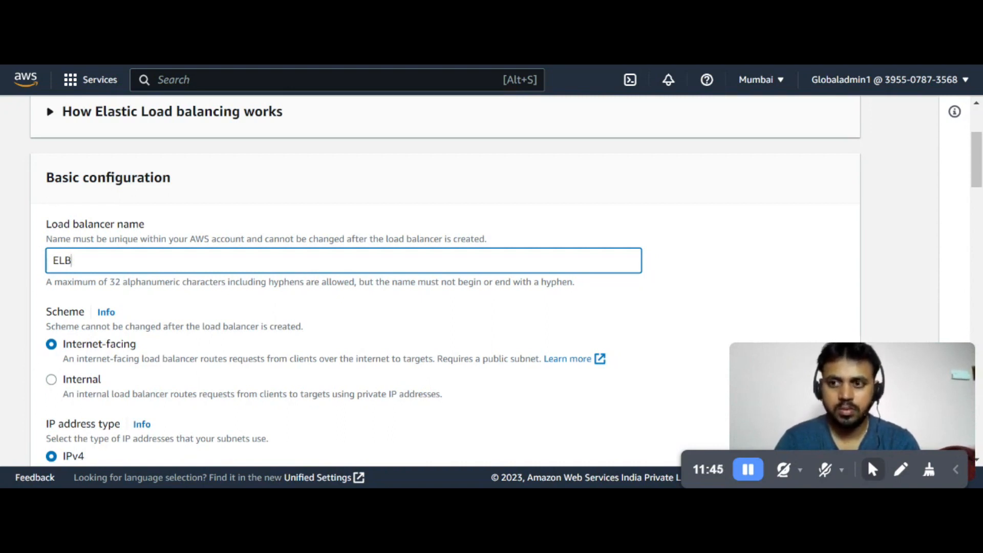
{"action": "type", "text": "load"}
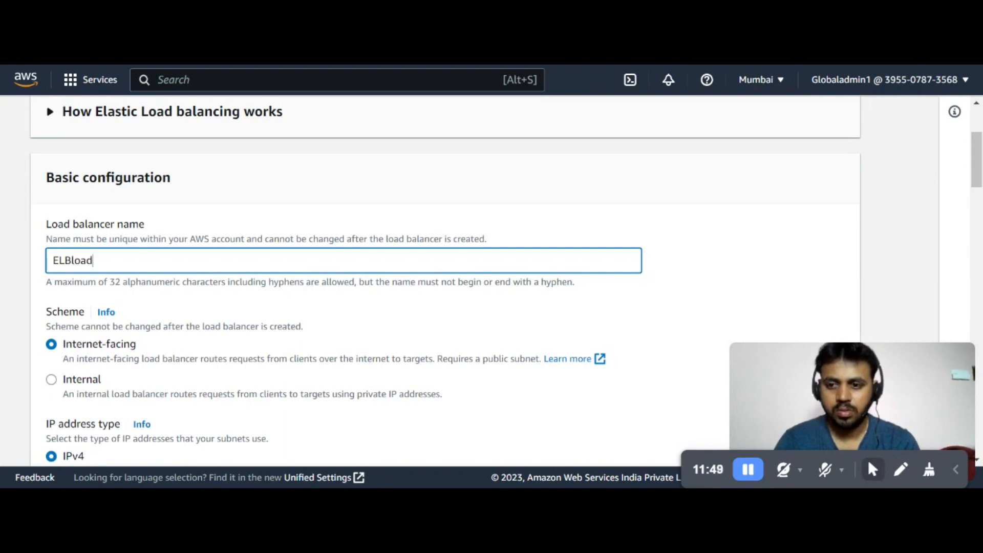
{"action": "type", "text": "bal"}
{"action": "scroll", "coordinate": [194, 323], "scroll_direction": "down", "scroll_amount": 3}
{"action": "scroll", "coordinate": [197, 321], "scroll_direction": "up", "scroll_amount": 1}
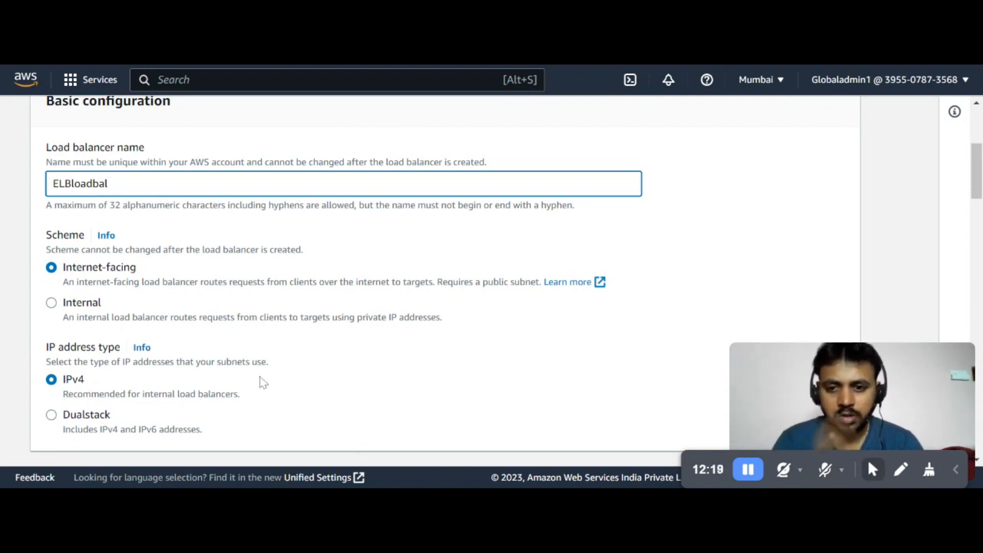
Map the load balancer to availability zones ap-south-1a and ap-south-1b
{"action": "scroll", "coordinate": [313, 399], "scroll_direction": "down", "scroll_amount": 2}
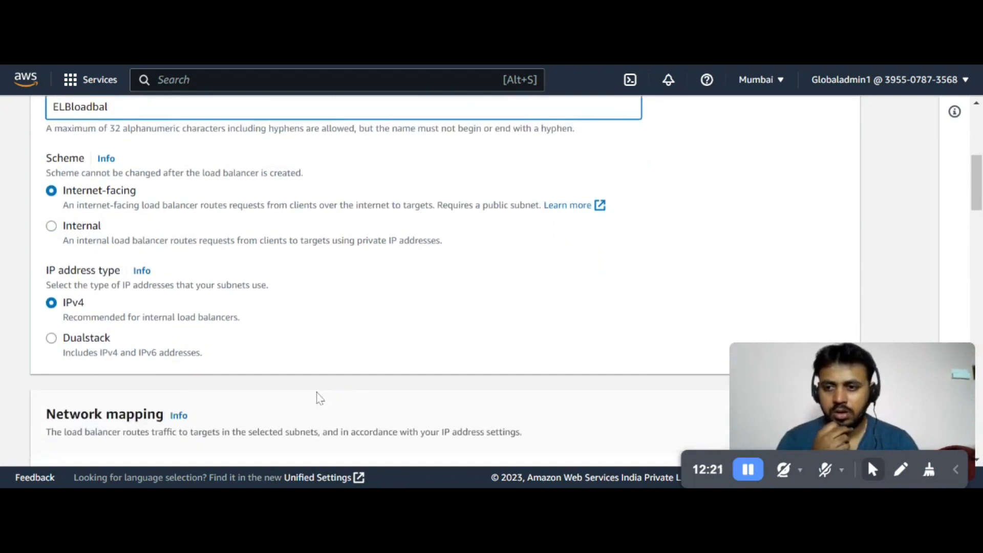
{"action": "scroll", "coordinate": [318, 398], "scroll_direction": "down", "scroll_amount": 3}
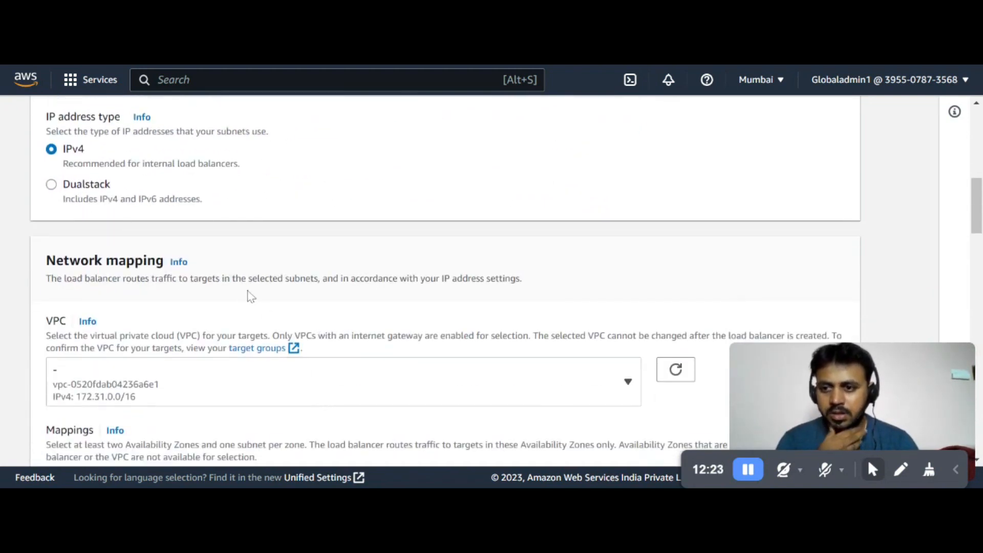
{"action": "scroll", "coordinate": [267, 307], "scroll_direction": "down", "scroll_amount": 5}
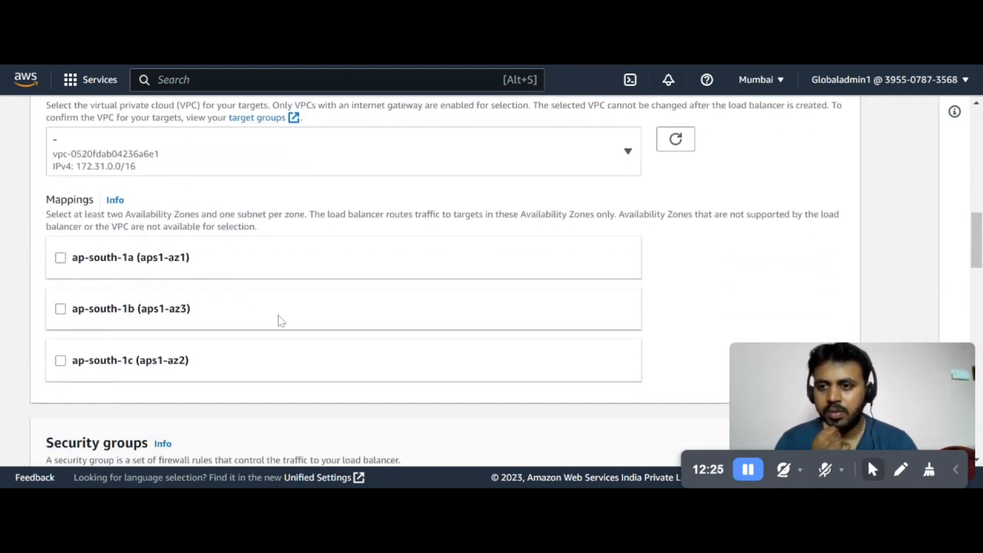
{"action": "scroll", "coordinate": [322, 386], "scroll_direction": "up", "scroll_amount": 4}
{"action": "scroll", "coordinate": [323, 386], "scroll_direction": "down", "scroll_amount": 2}
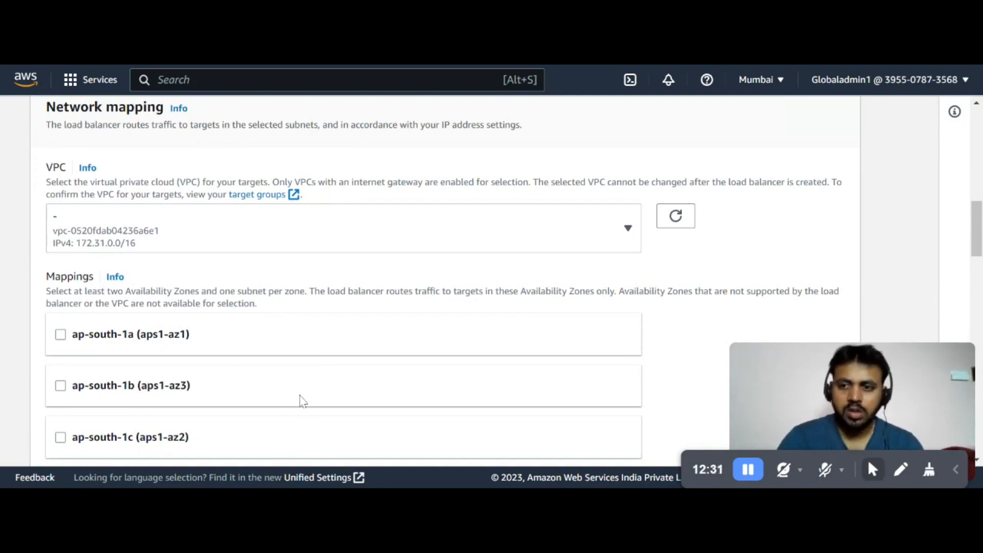
{"action": "scroll", "coordinate": [297, 397], "scroll_direction": "down", "scroll_amount": 2}
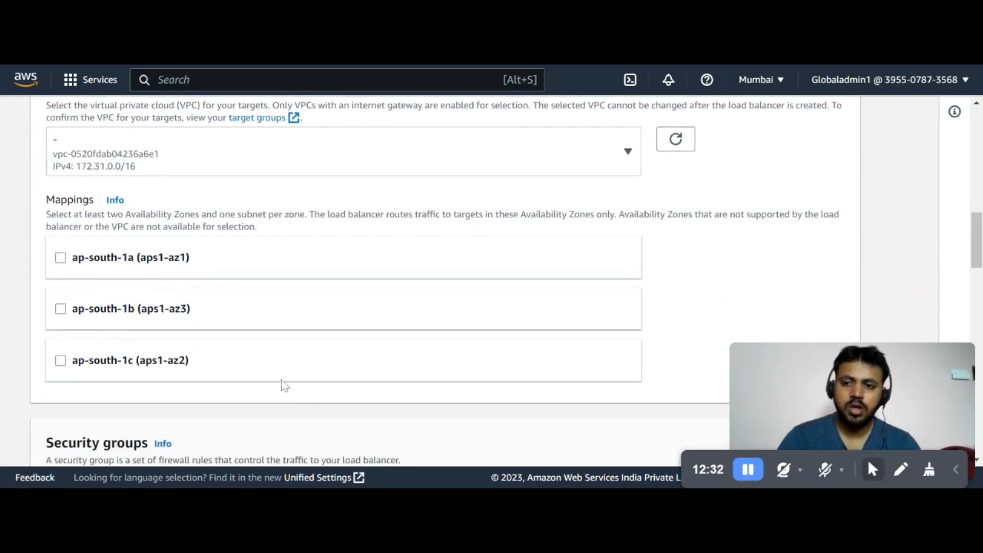
{"action": "left_click", "coordinate": [60, 260]}
{"action": "scroll", "coordinate": [72, 366], "scroll_direction": "down", "scroll_amount": 2}
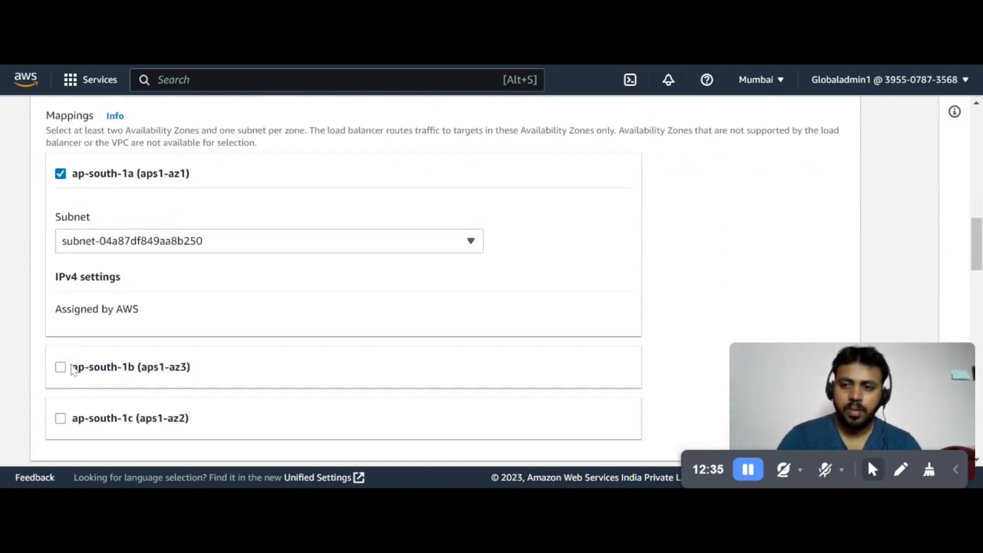
{"action": "scroll", "coordinate": [73, 370], "scroll_direction": "down", "scroll_amount": 2}
{"action": "left_click", "coordinate": [61, 302]}
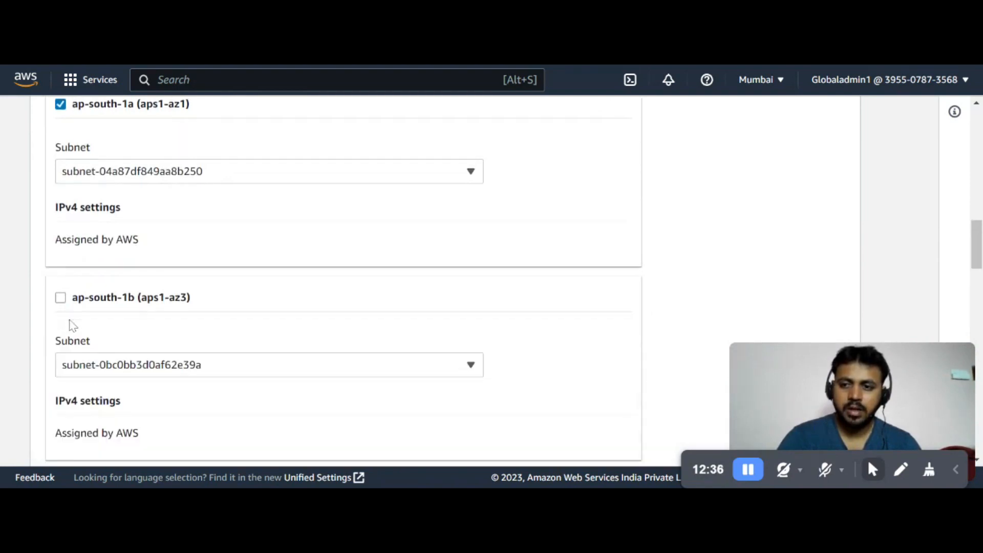
Replace the default security group with ELBsecurityGroup
{"action": "scroll", "coordinate": [272, 415], "scroll_direction": "up", "scroll_amount": 3}
{"action": "scroll", "coordinate": [275, 416], "scroll_direction": "down", "scroll_amount": 2}
{"action": "scroll", "coordinate": [275, 429], "scroll_direction": "down", "scroll_amount": 5}
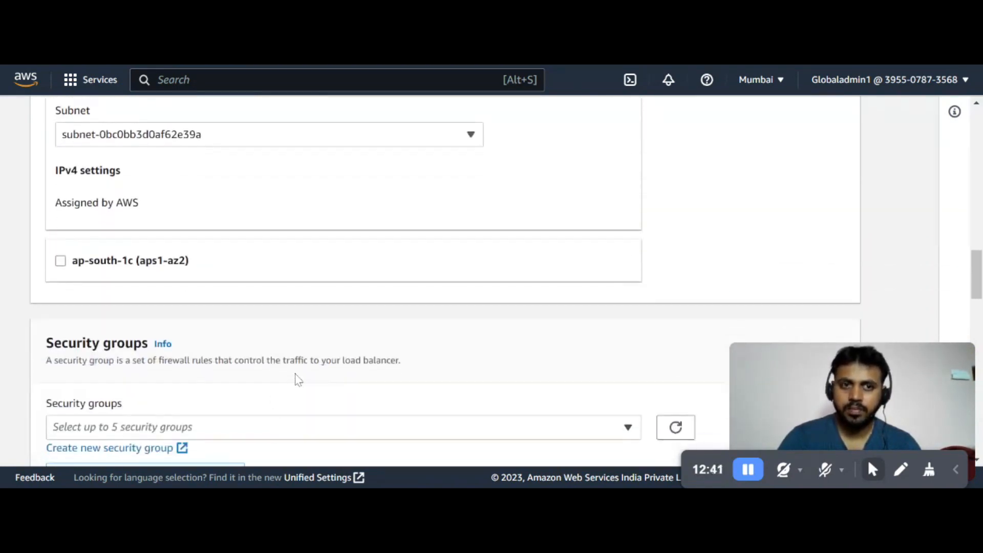
{"action": "scroll", "coordinate": [298, 380], "scroll_direction": "down", "scroll_amount": 4}
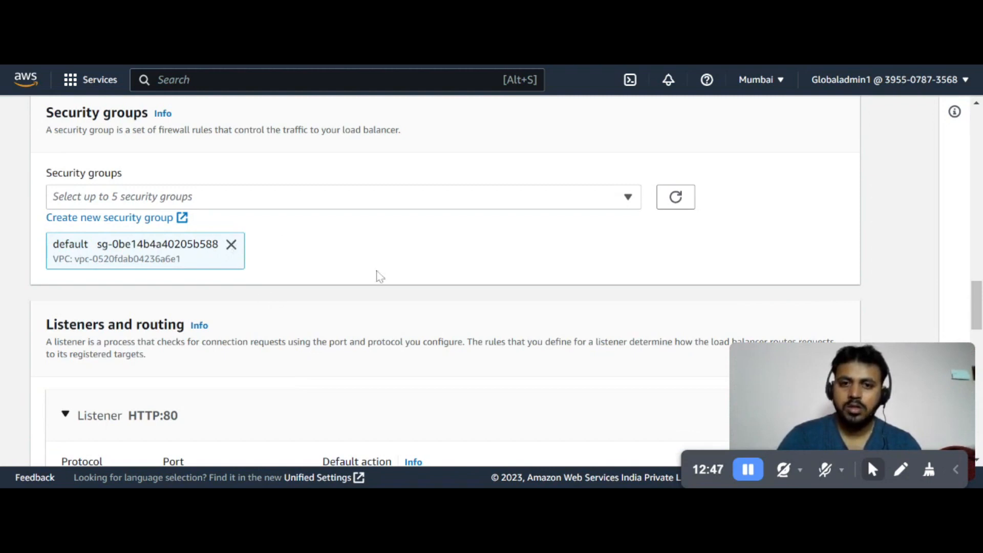
{"action": "left_click", "coordinate": [231, 244]}
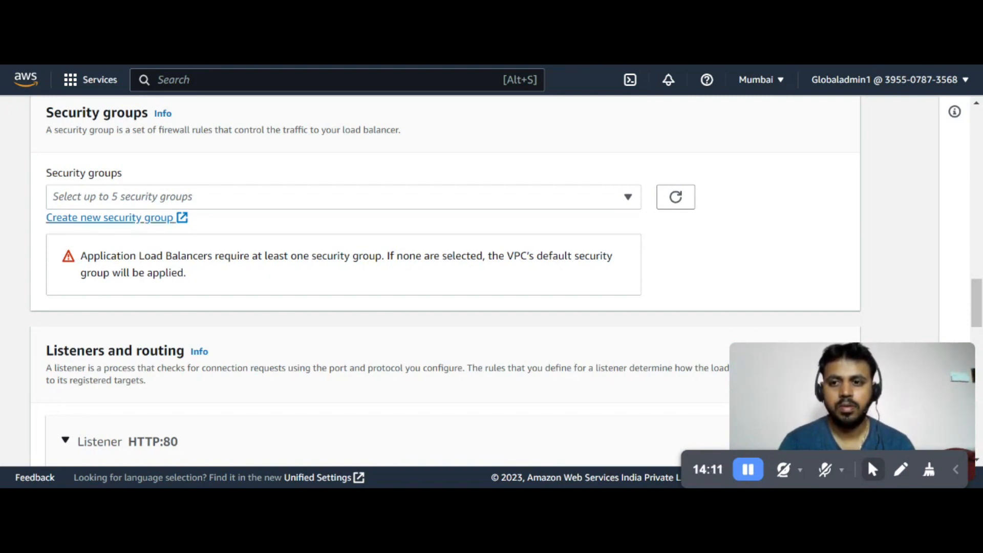
{"action": "left_click", "coordinate": [675, 204]}
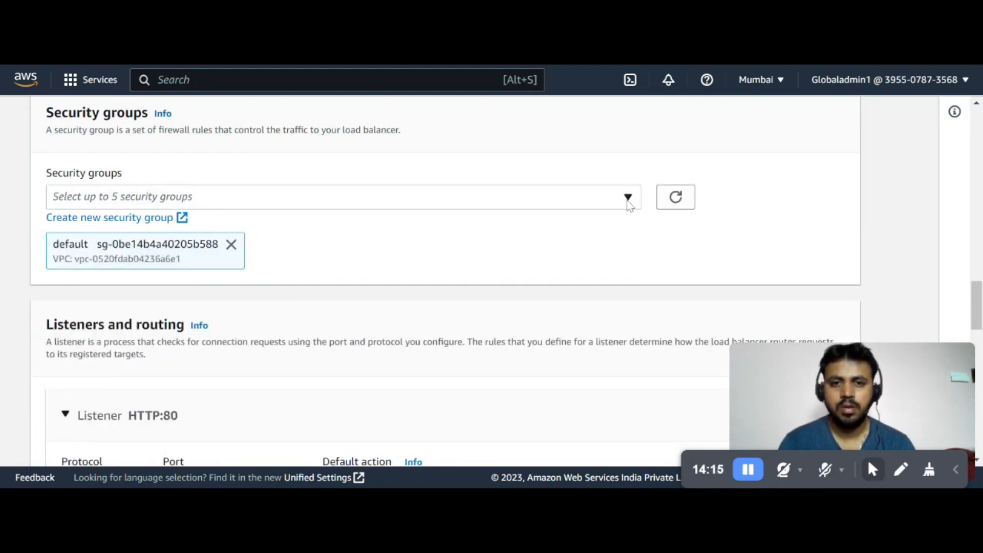
{"action": "left_click", "coordinate": [629, 201]}
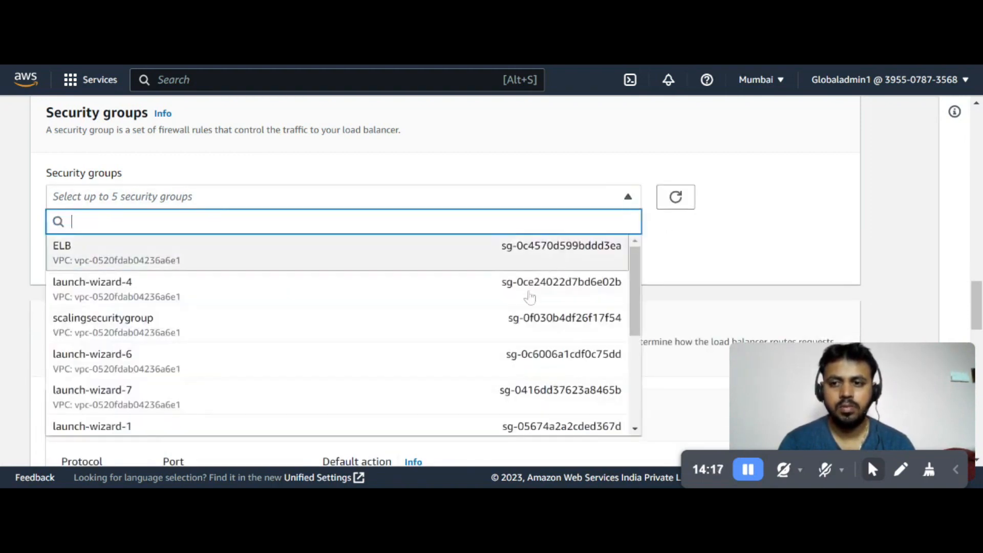
{"action": "scroll", "coordinate": [531, 288], "scroll_direction": "down", "scroll_amount": 4}
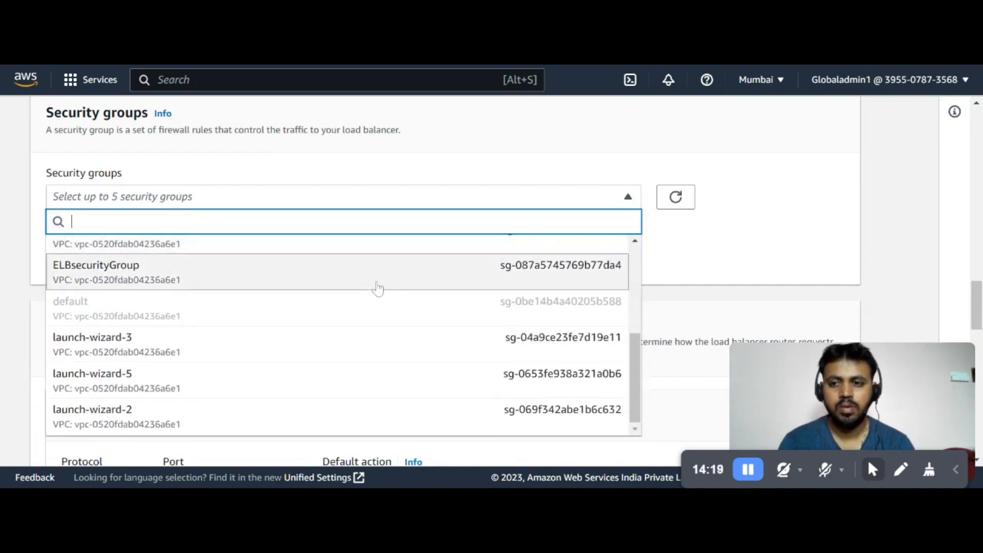
{"action": "left_click", "coordinate": [377, 288]}
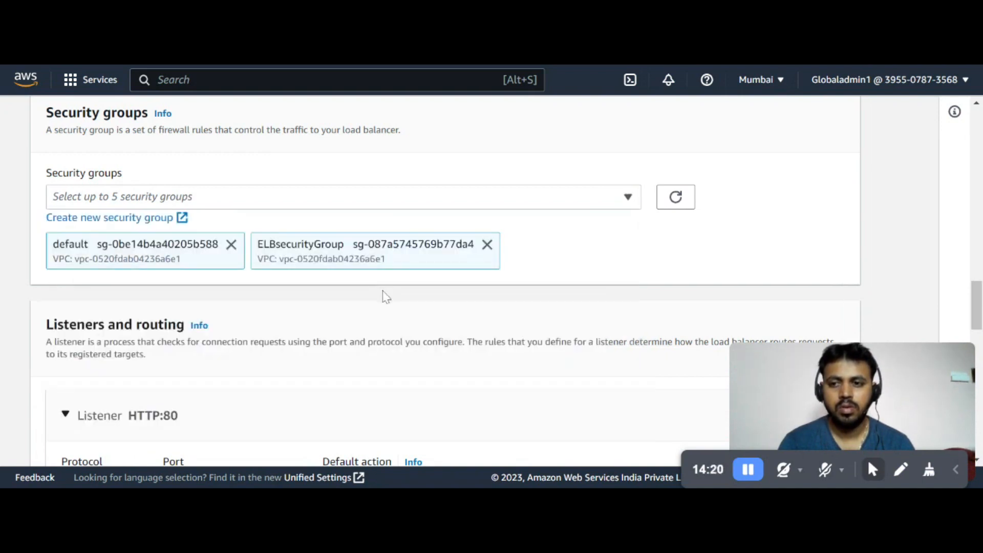
{"action": "left_click", "coordinate": [231, 244]}
Set the HTTP:80 listener's default action to forward to ELBTargetGroup
{"action": "scroll", "coordinate": [428, 327], "scroll_direction": "down", "scroll_amount": 3}
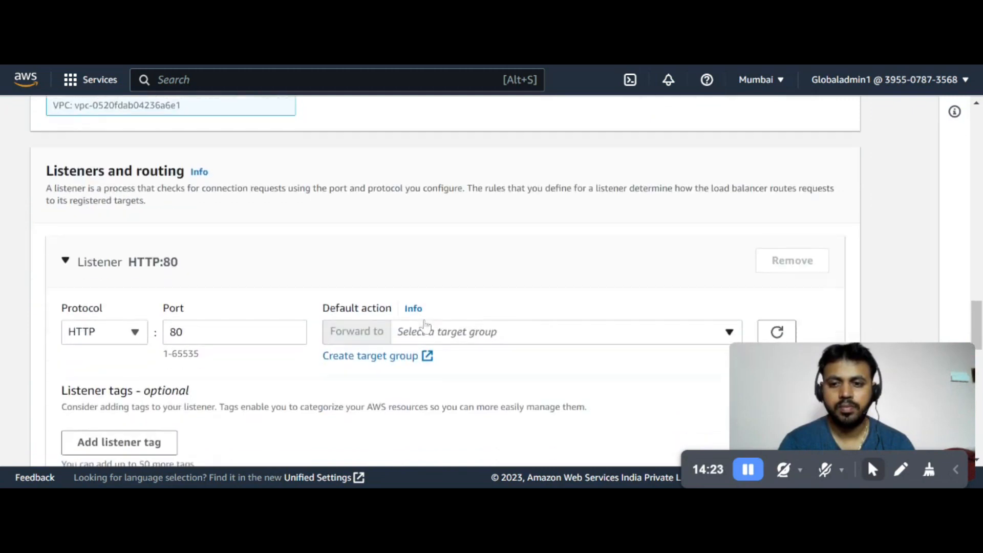
{"action": "scroll", "coordinate": [391, 238], "scroll_direction": "down", "scroll_amount": 3}
{"action": "scroll", "coordinate": [391, 238], "scroll_direction": "up", "scroll_amount": 3}
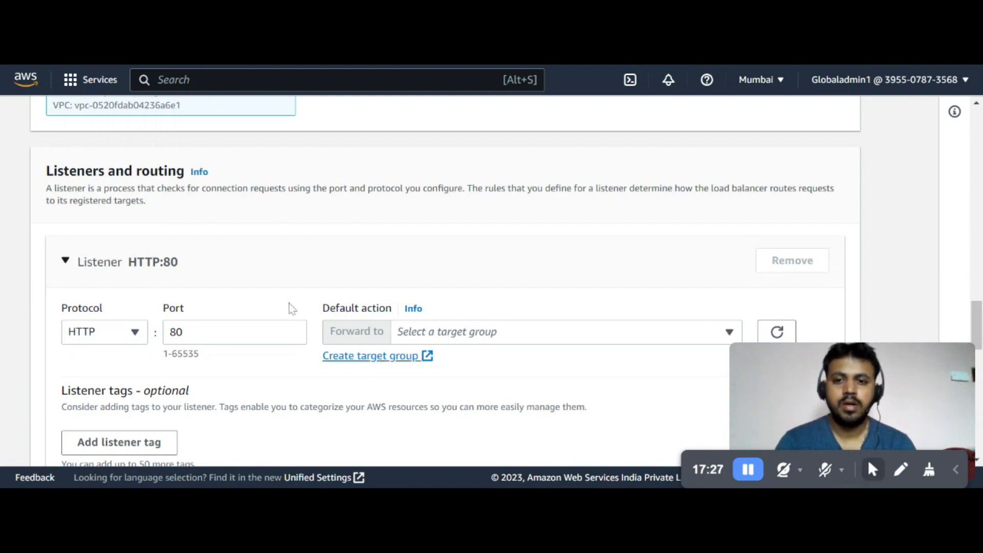
{"action": "scroll", "coordinate": [441, 282], "scroll_direction": "down", "scroll_amount": 2}
{"action": "left_click", "coordinate": [777, 255]}
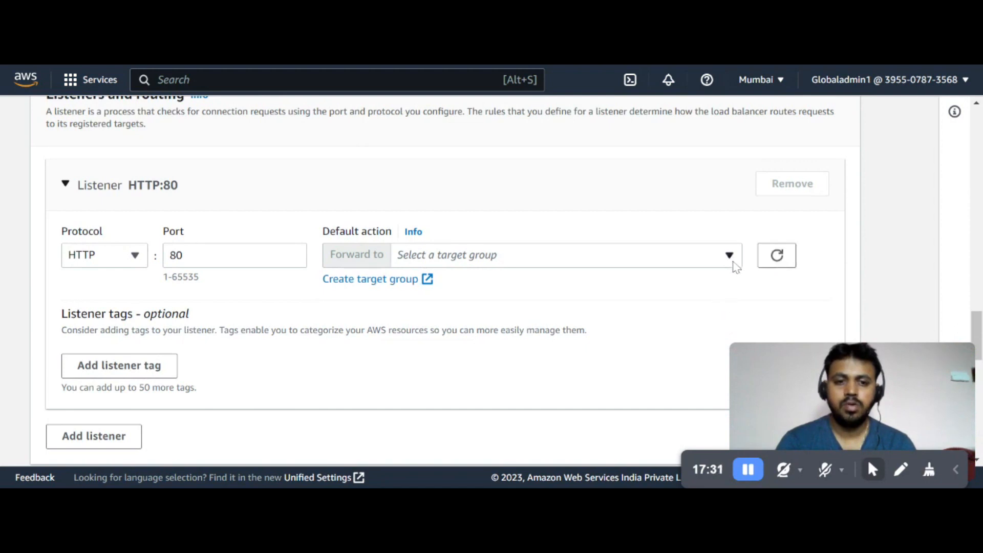
{"action": "left_click", "coordinate": [733, 263]}
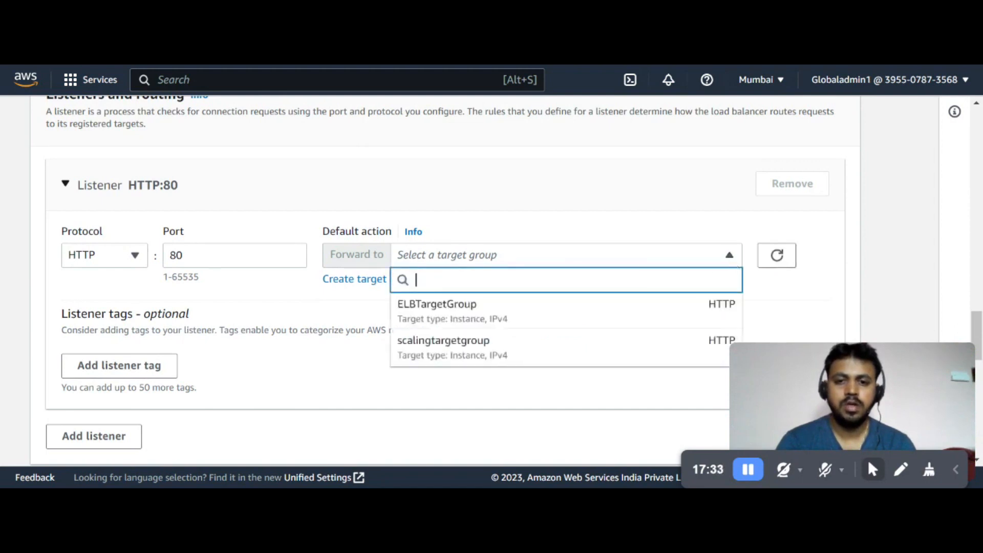
{"action": "left_click", "coordinate": [589, 327]}
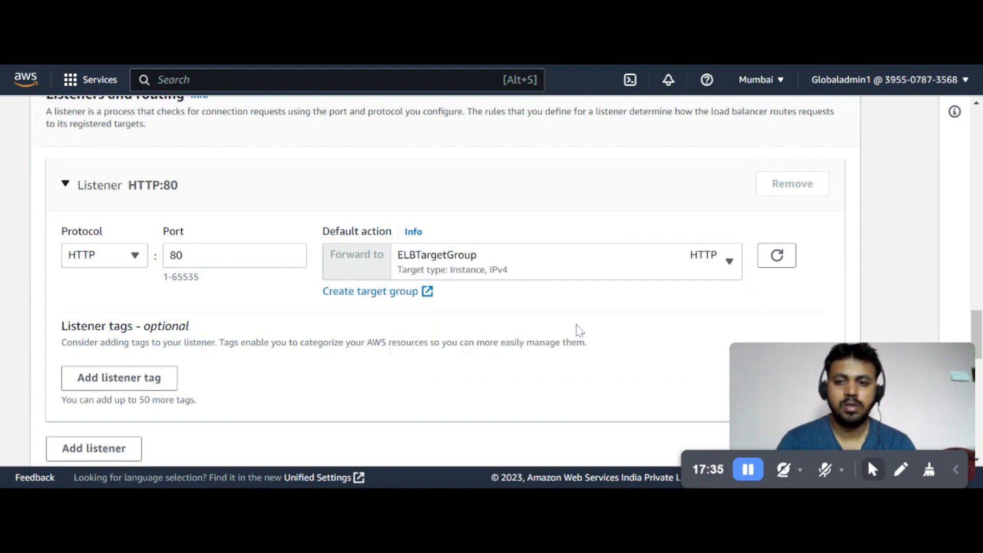
Review the configuration summary and create the load balancer
{"action": "scroll", "coordinate": [579, 331], "scroll_direction": "down", "scroll_amount": 6}
{"action": "scroll", "coordinate": [568, 314], "scroll_direction": "down", "scroll_amount": 8}
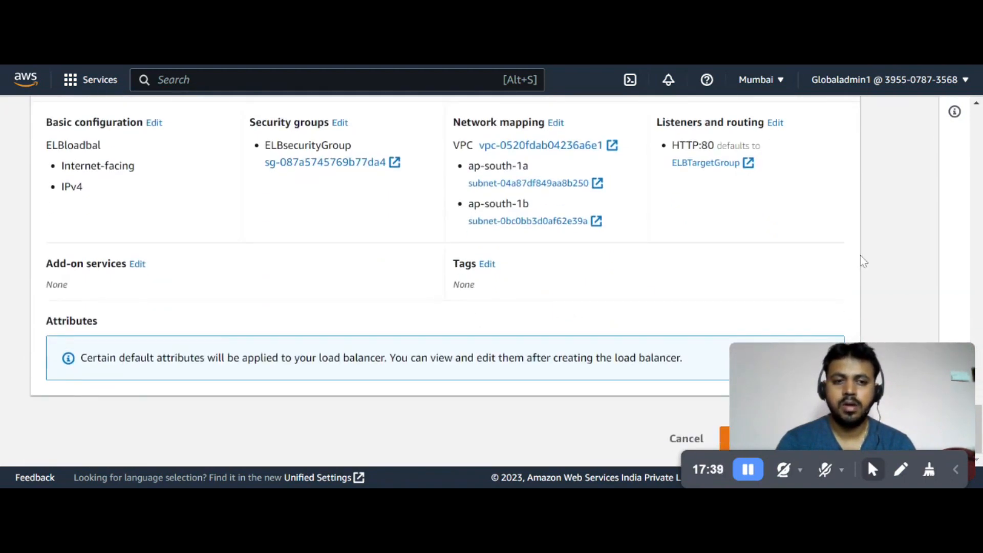
{"action": "left_click_drag", "start_coordinate": [779, 378], "coordinate": [220, 386]}
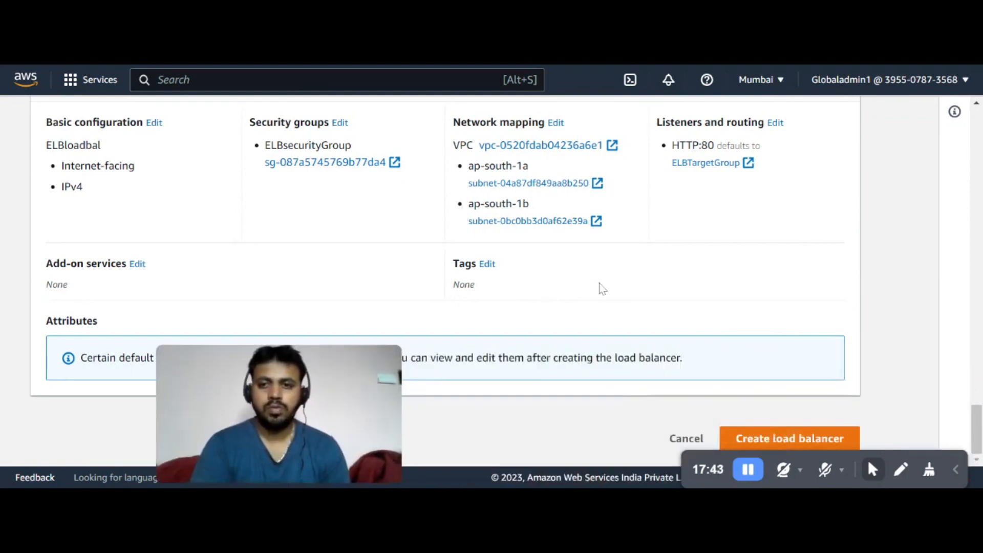
{"action": "scroll", "coordinate": [610, 285], "scroll_direction": "up", "scroll_amount": 2}
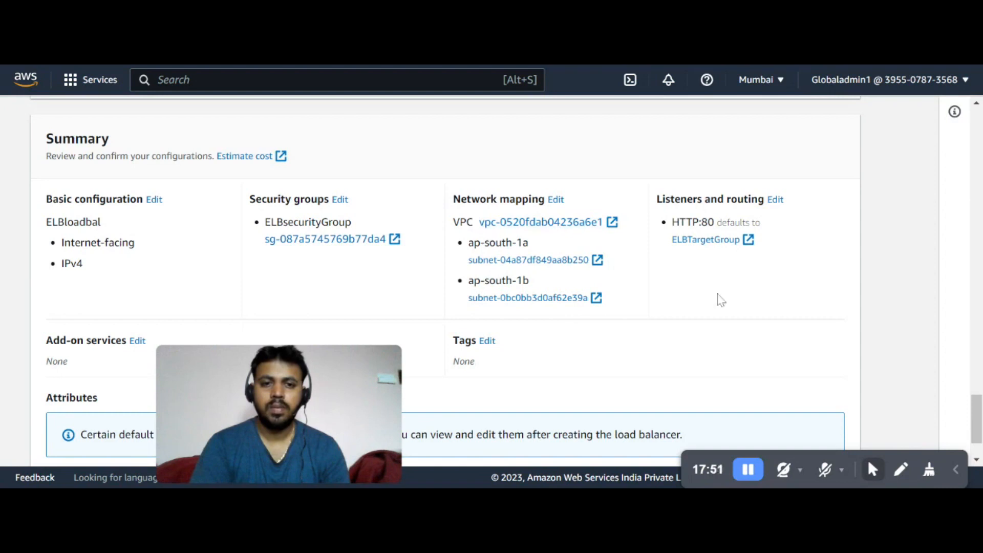
{"action": "scroll", "coordinate": [719, 310], "scroll_direction": "down", "scroll_amount": 2}
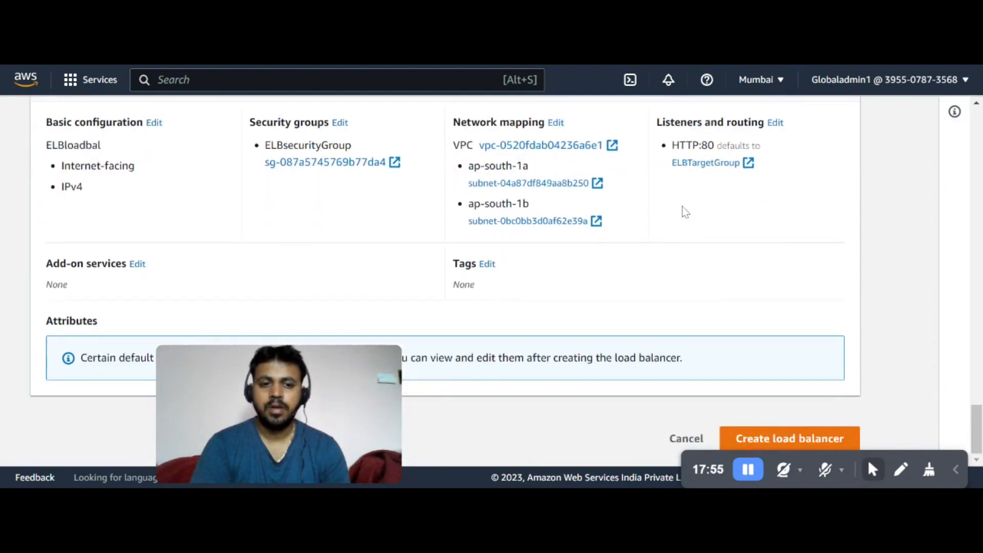
{"action": "left_click", "coordinate": [801, 440]}
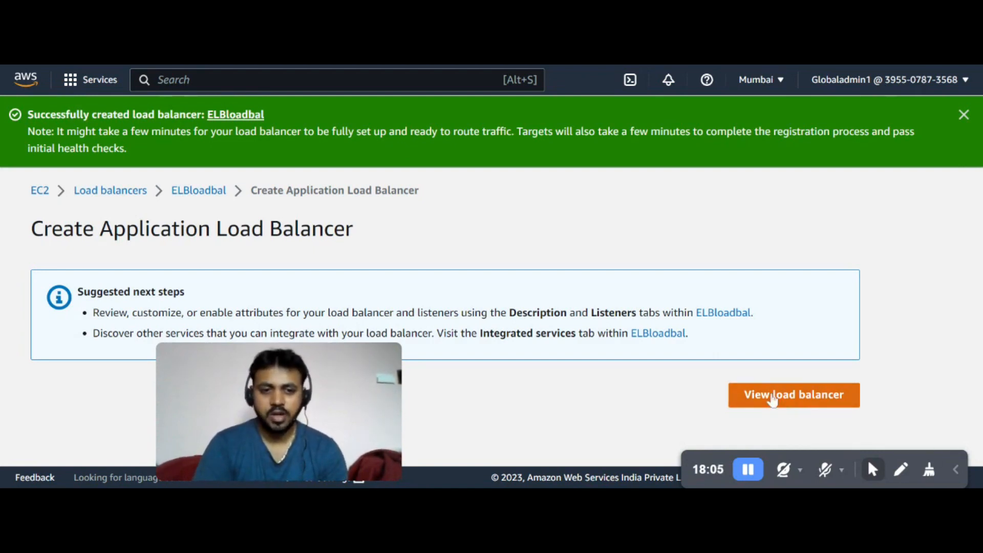
Open the new ELBloadbal load balancer's details and copy its DNS name
{"action": "left_click", "coordinate": [783, 403]}
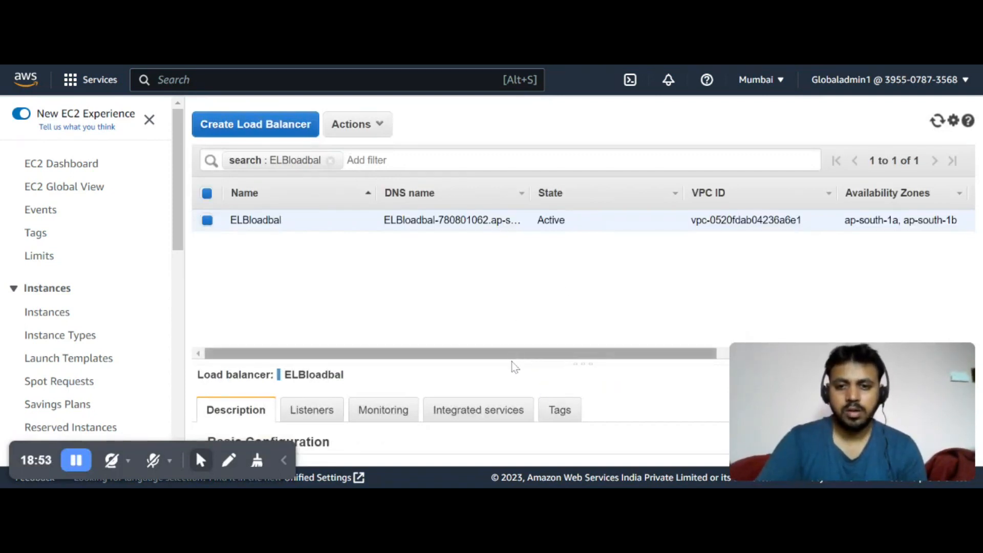
{"action": "left_click_drag", "start_coordinate": [511, 363], "coordinate": [501, 254]}
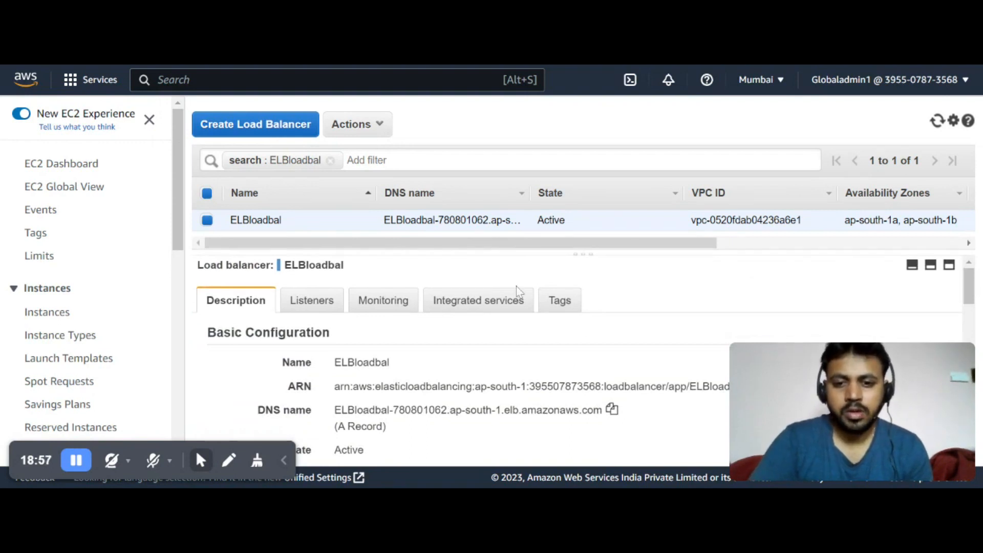
{"action": "mouse_move", "coordinate": [782, 413]}
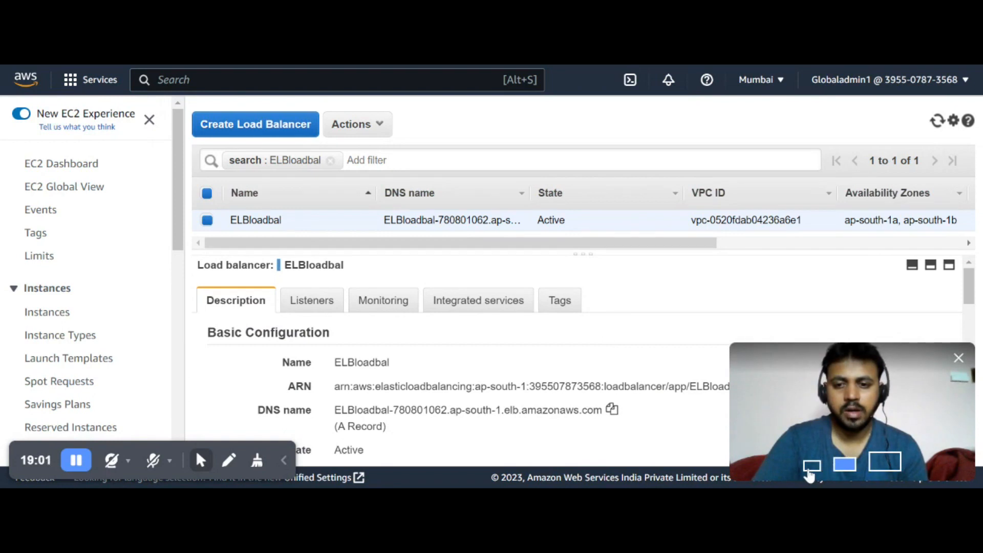
{"action": "scroll", "coordinate": [532, 361], "scroll_direction": "down", "scroll_amount": 1}
{"action": "scroll", "coordinate": [553, 397], "scroll_direction": "down", "scroll_amount": 3}
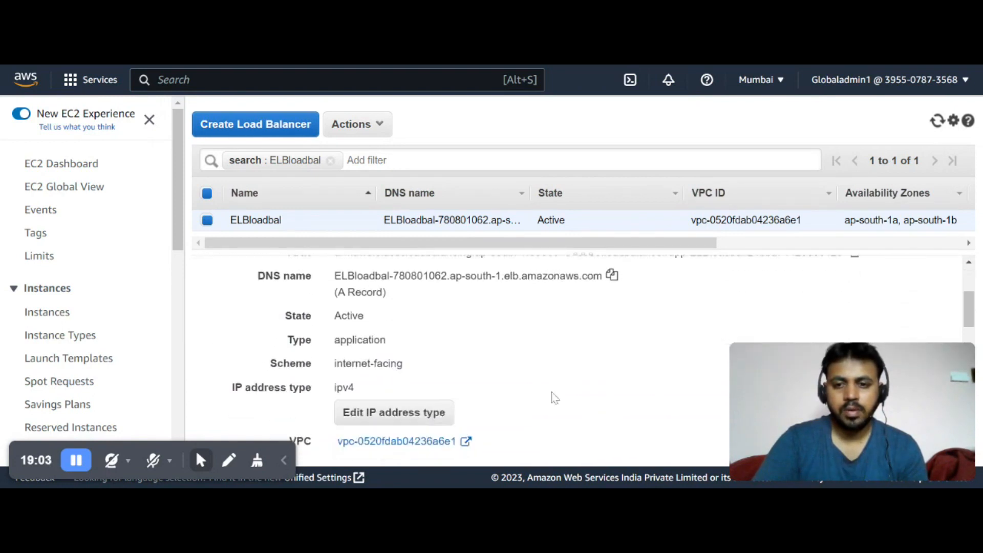
{"action": "scroll", "coordinate": [554, 397], "scroll_direction": "up", "scroll_amount": 3}
{"action": "scroll", "coordinate": [553, 398], "scroll_direction": "down", "scroll_amount": 3}
{"action": "scroll", "coordinate": [555, 397], "scroll_direction": "up", "scroll_amount": 5}
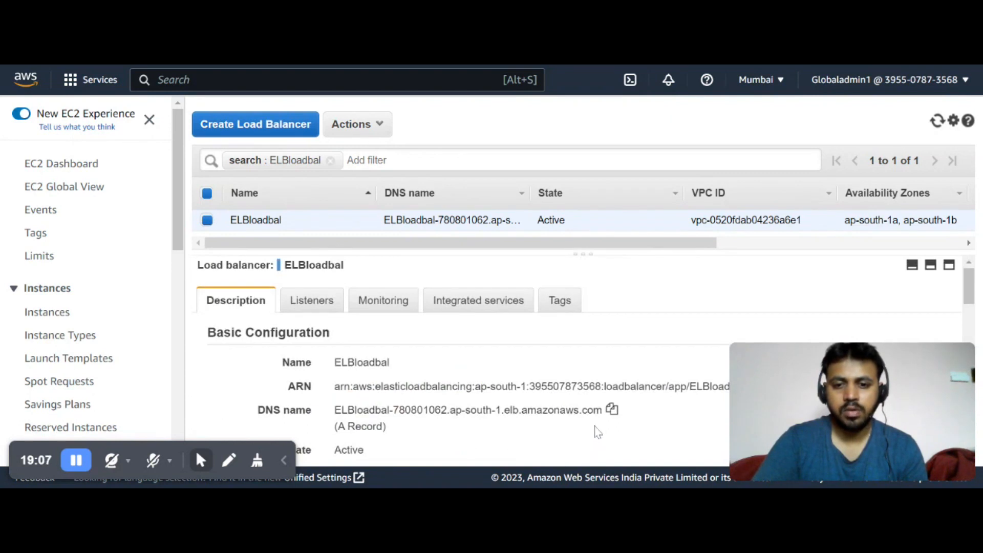
{"action": "left_click", "coordinate": [612, 411]}
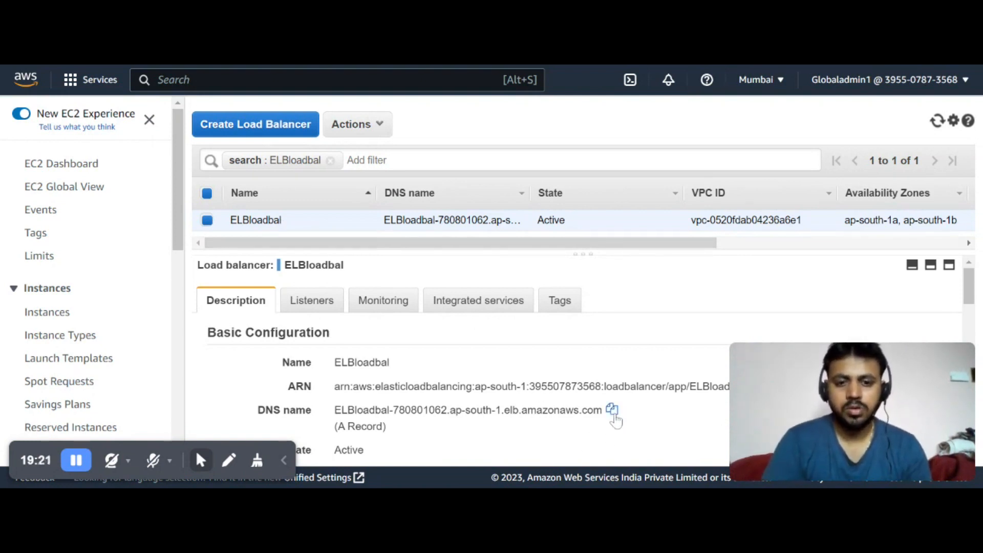
{"action": "left_click", "coordinate": [612, 410]}
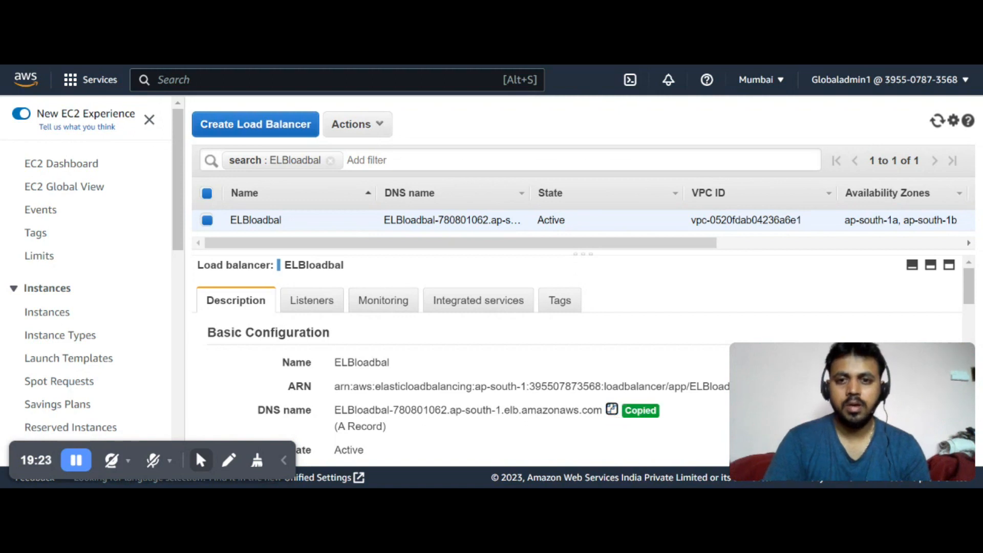